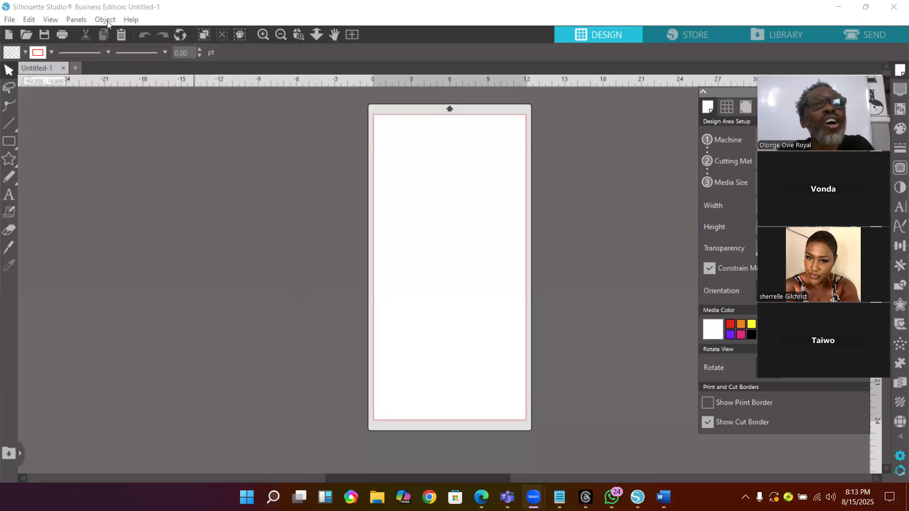
{"action": "left_click", "coordinate": [9, 20]}
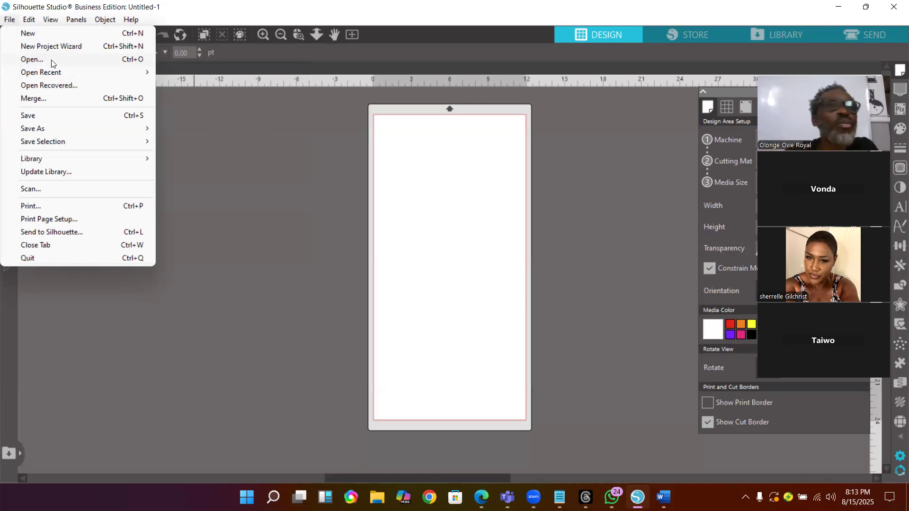
{"action": "mouse_move", "coordinate": [56, 75]}
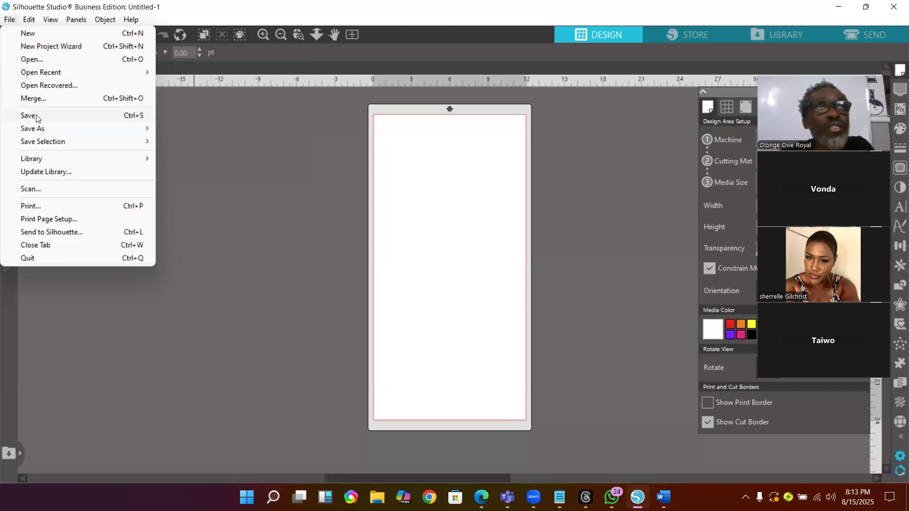
{"action": "mouse_move", "coordinate": [42, 127]}
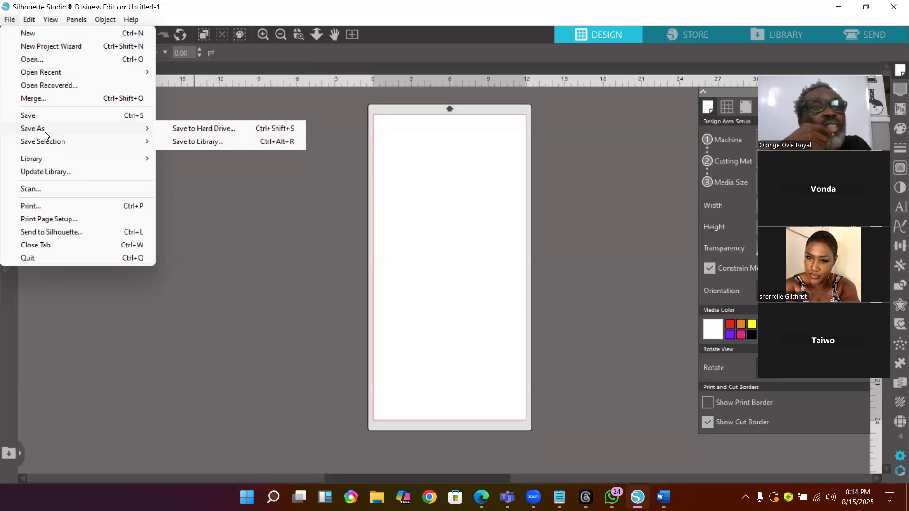
{"action": "mouse_move", "coordinate": [42, 149]}
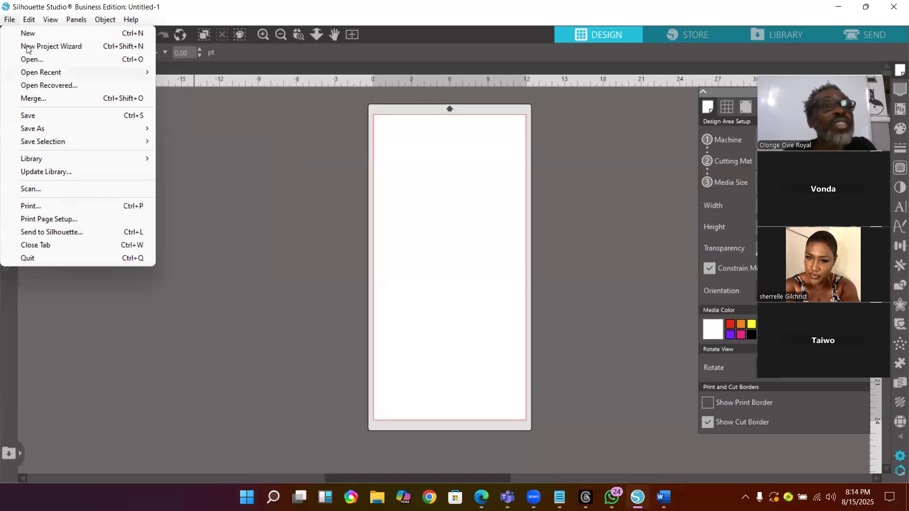
{"action": "mouse_move", "coordinate": [30, 21]}
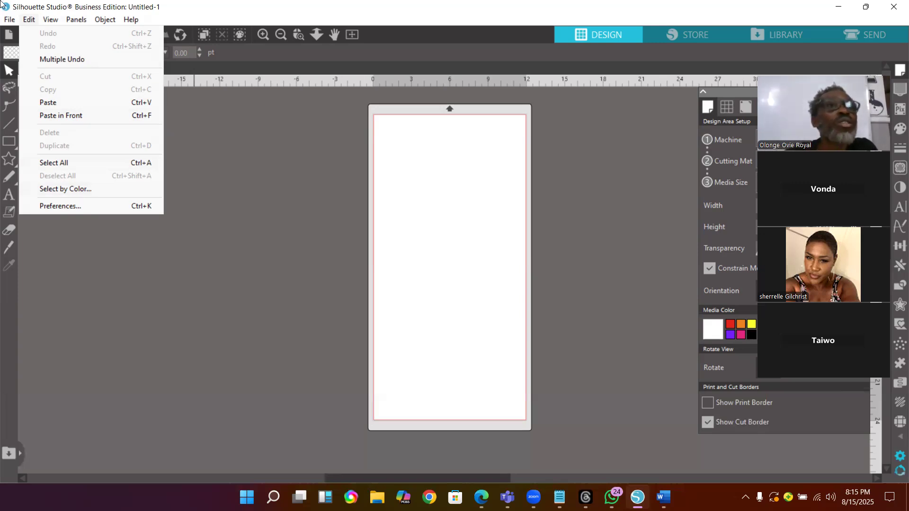
- Hide the rulers around the design area and show them again, twice in a row
{"action": "mouse_move", "coordinate": [53, 22]}
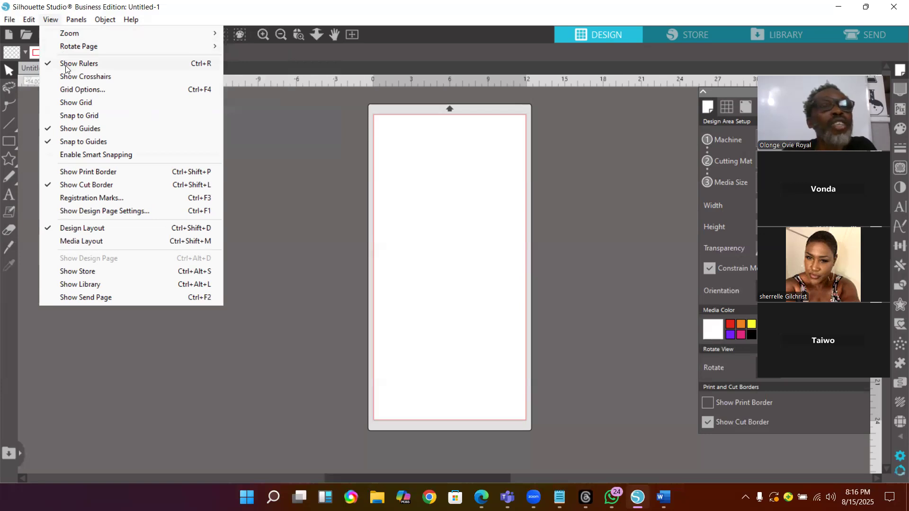
{"action": "mouse_move", "coordinate": [62, 52]}
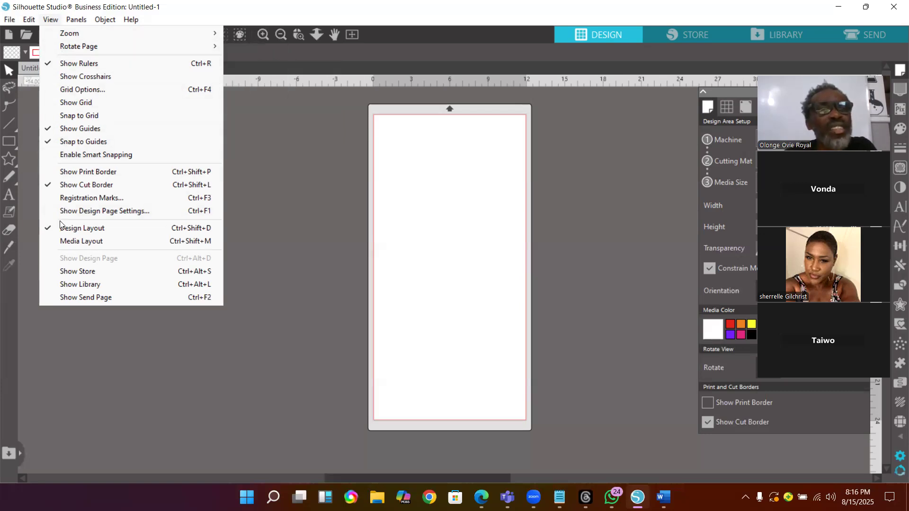
{"action": "left_click", "coordinate": [64, 64]}
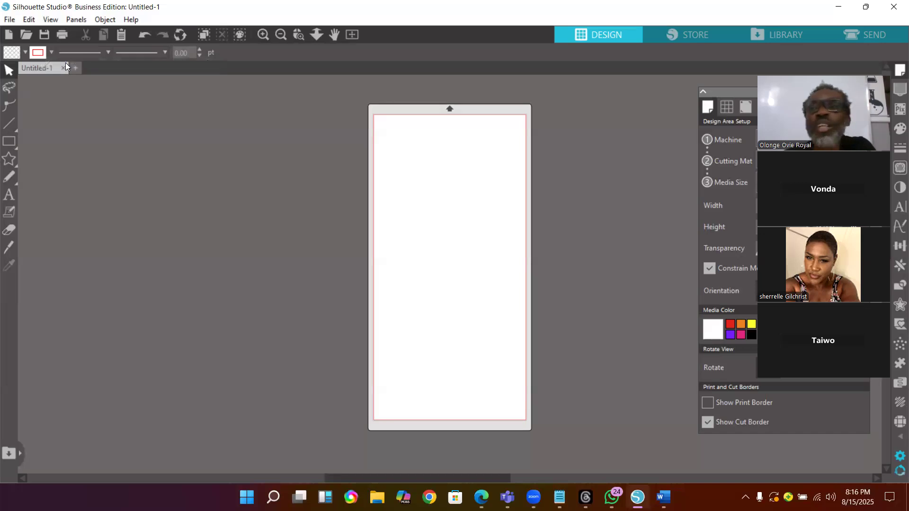
{"action": "left_click", "coordinate": [50, 22]}
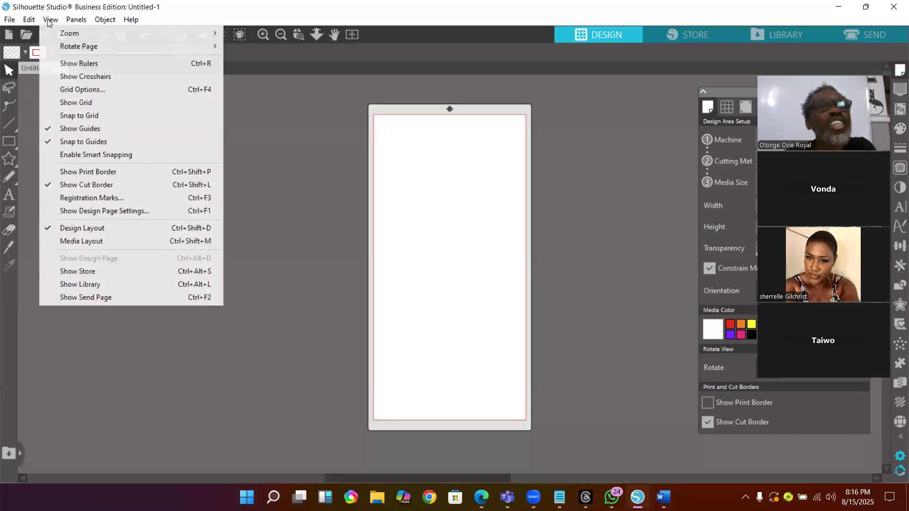
{"action": "left_click", "coordinate": [71, 65]}
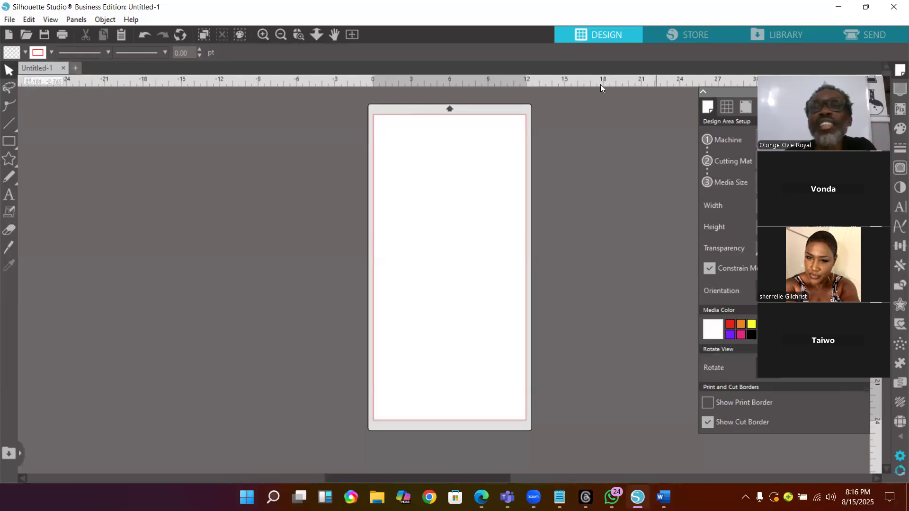
{"action": "left_click", "coordinate": [48, 20]}
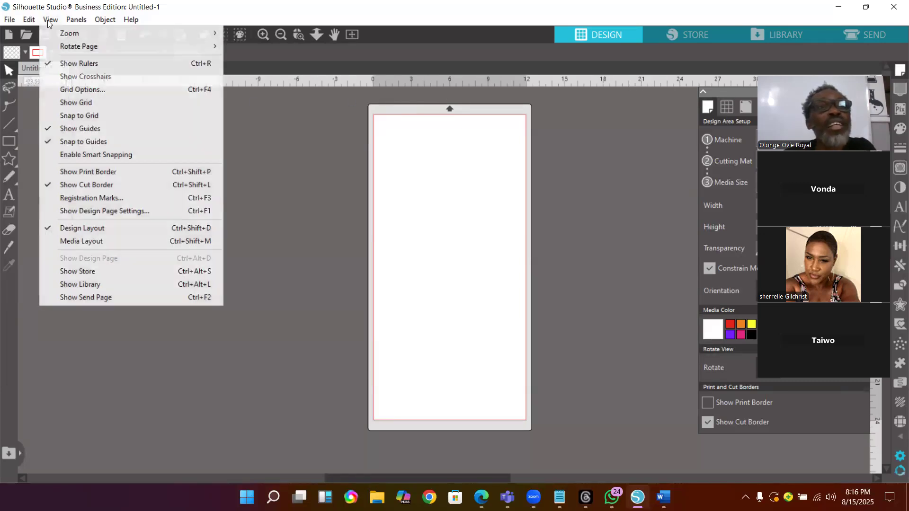
{"action": "left_click", "coordinate": [92, 64]}
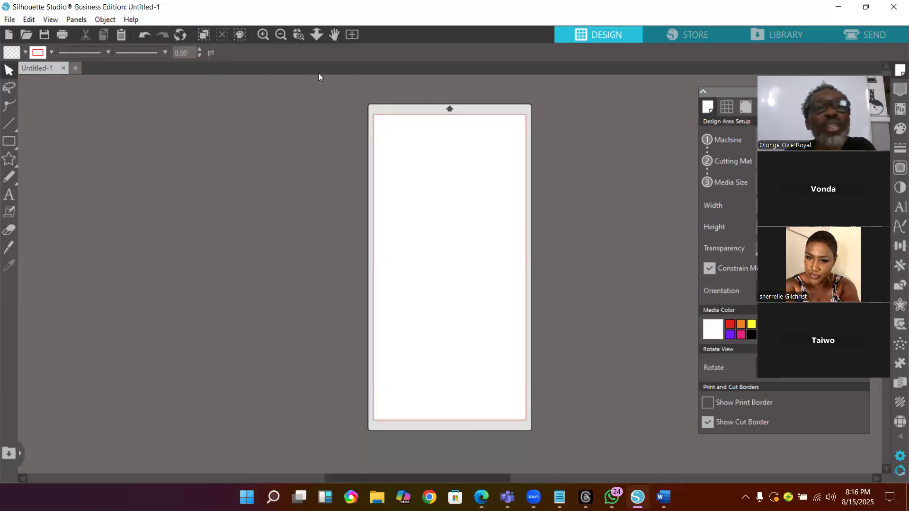
{"action": "left_click", "coordinate": [46, 20]}
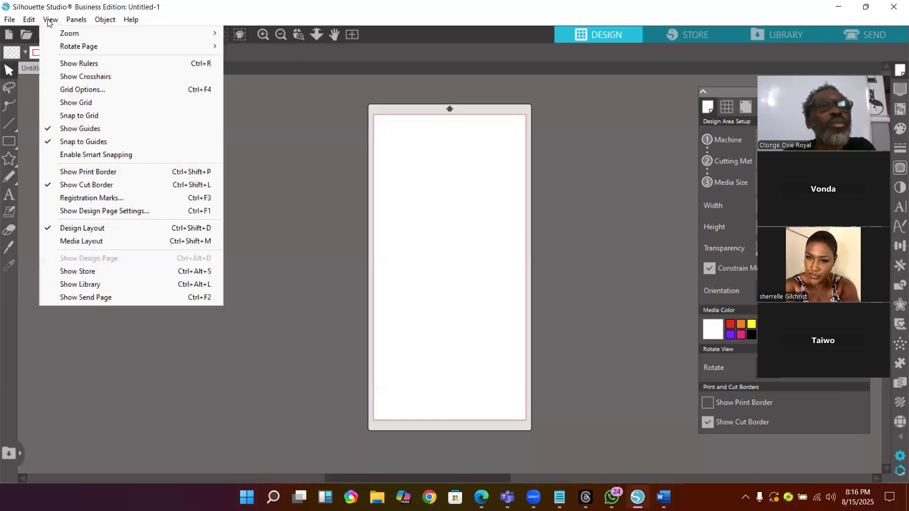
{"action": "left_click", "coordinate": [77, 62]}
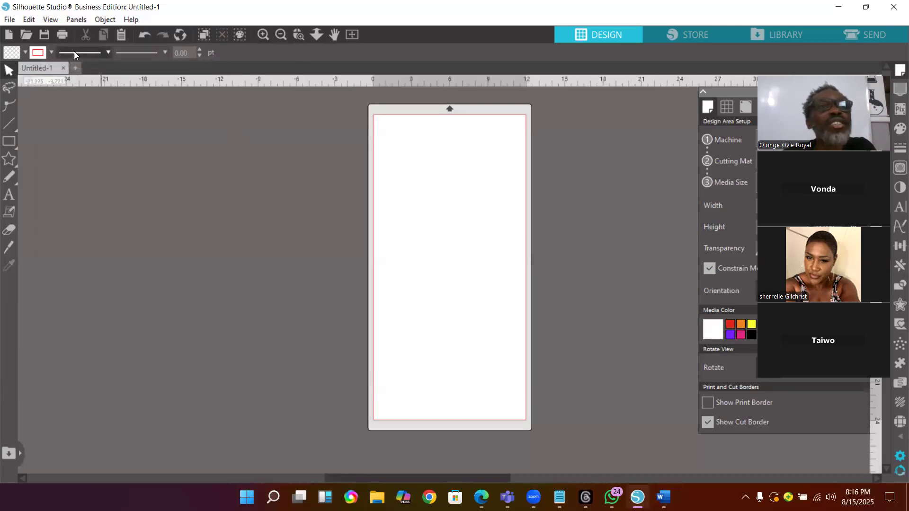
- Turn off the display of guides in the design area
{"action": "left_click", "coordinate": [51, 20]}
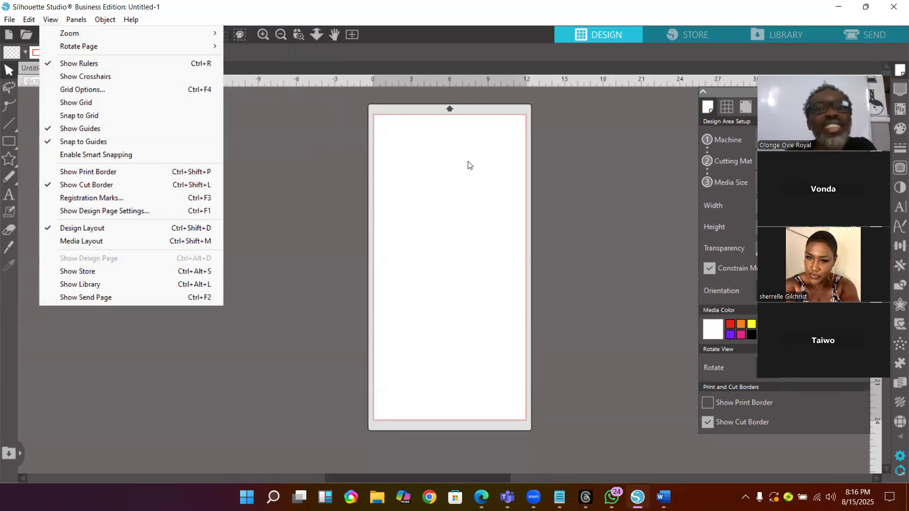
{"action": "left_click", "coordinate": [455, 178]}
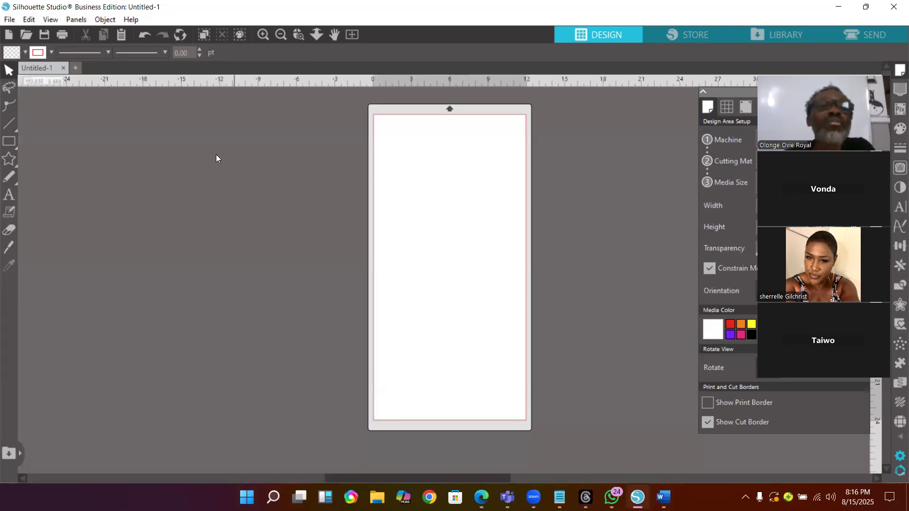
{"action": "left_click", "coordinate": [50, 20]}
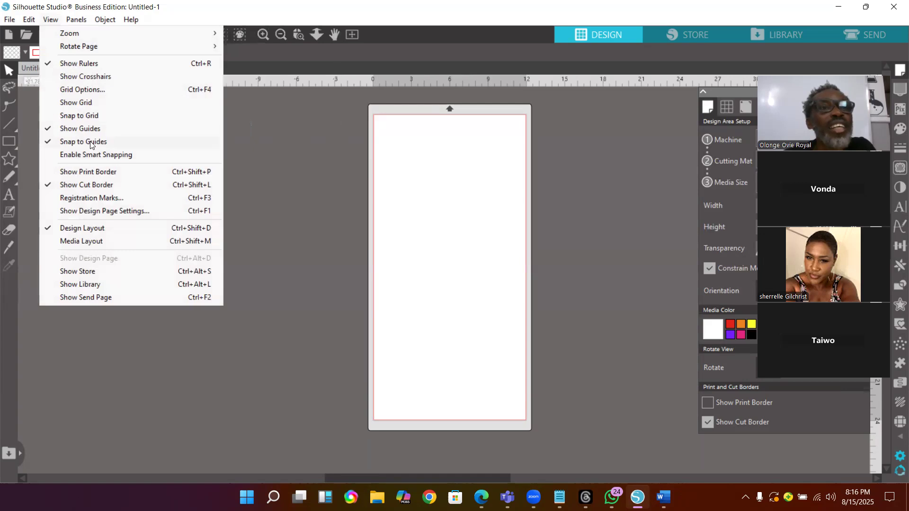
{"action": "left_click", "coordinate": [87, 128]}
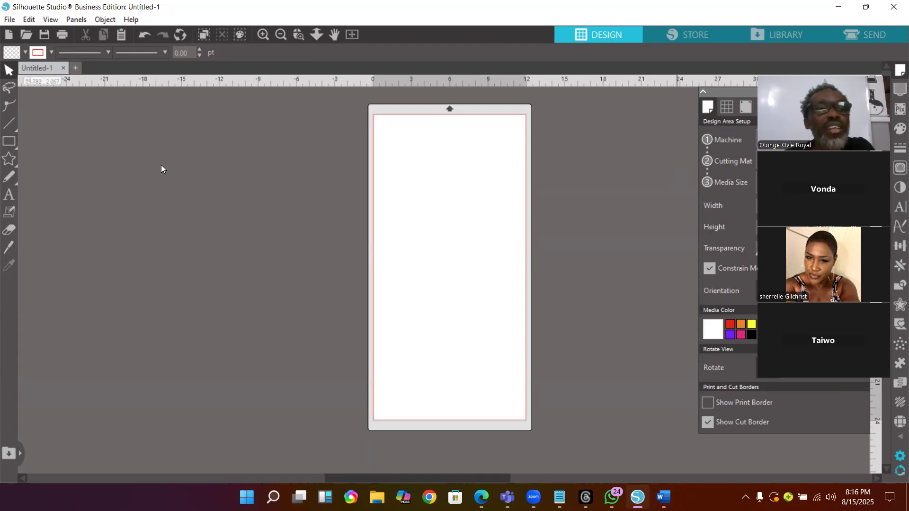
- Show the grid on the design page and hide it again, twice in a row
{"action": "left_click", "coordinate": [51, 19]}
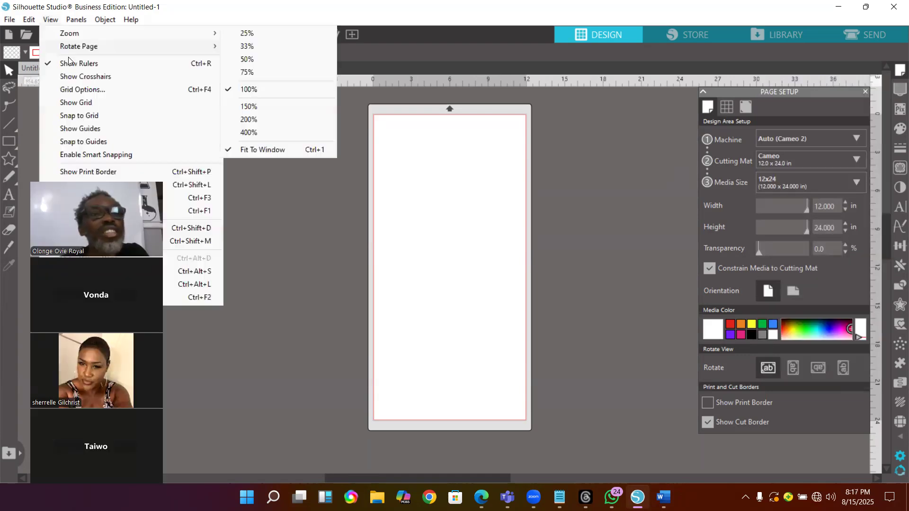
{"action": "left_click", "coordinate": [90, 103]}
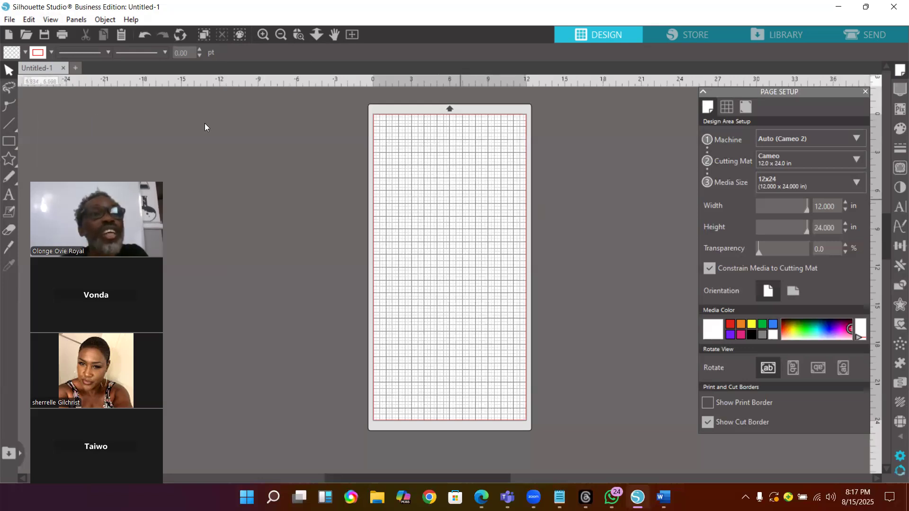
{"action": "left_click", "coordinate": [50, 20]}
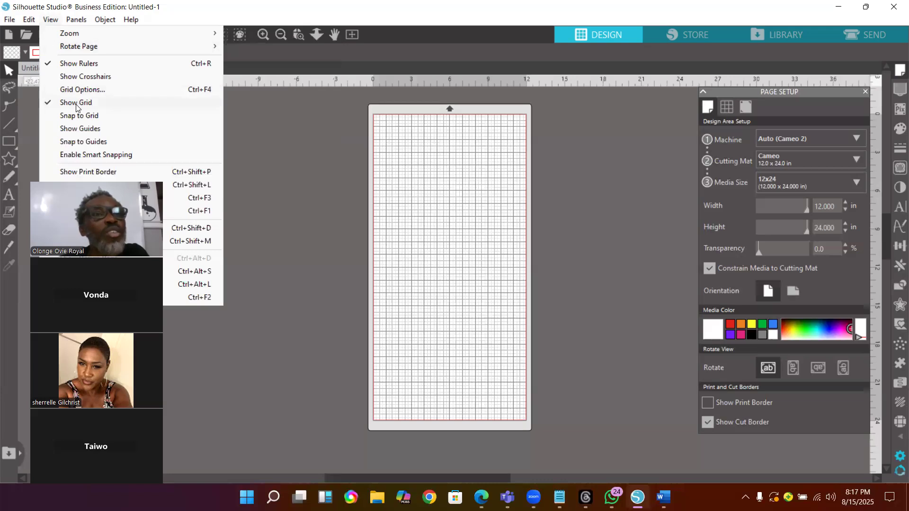
{"action": "left_click", "coordinate": [72, 104]}
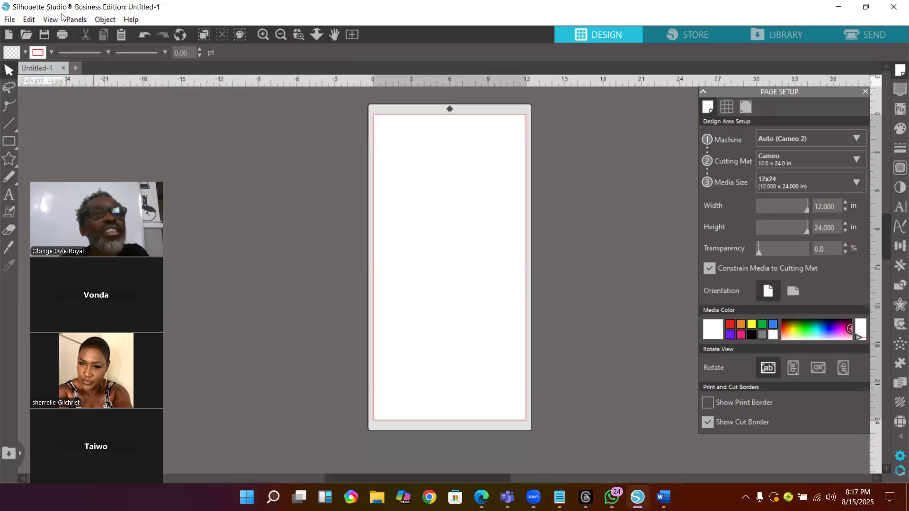
{"action": "left_click", "coordinate": [50, 20]}
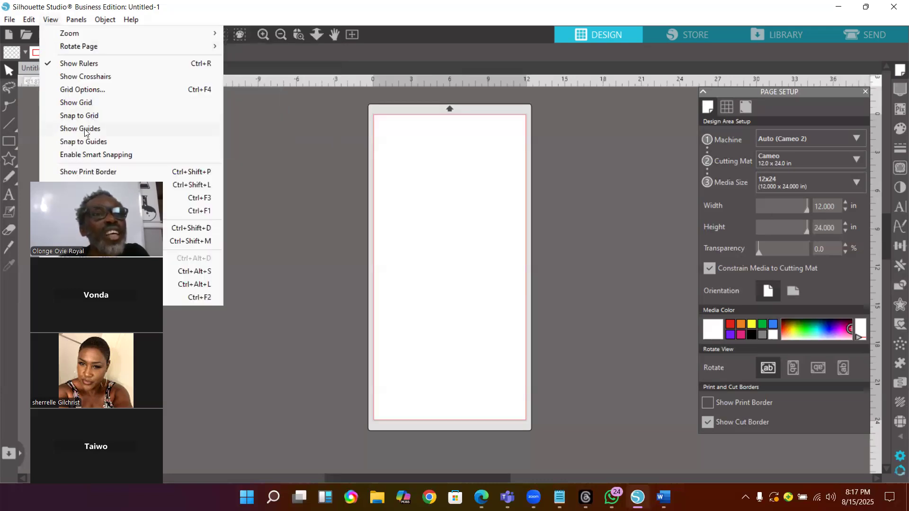
{"action": "left_click", "coordinate": [81, 104]}
{"action": "left_click", "coordinate": [48, 24]}
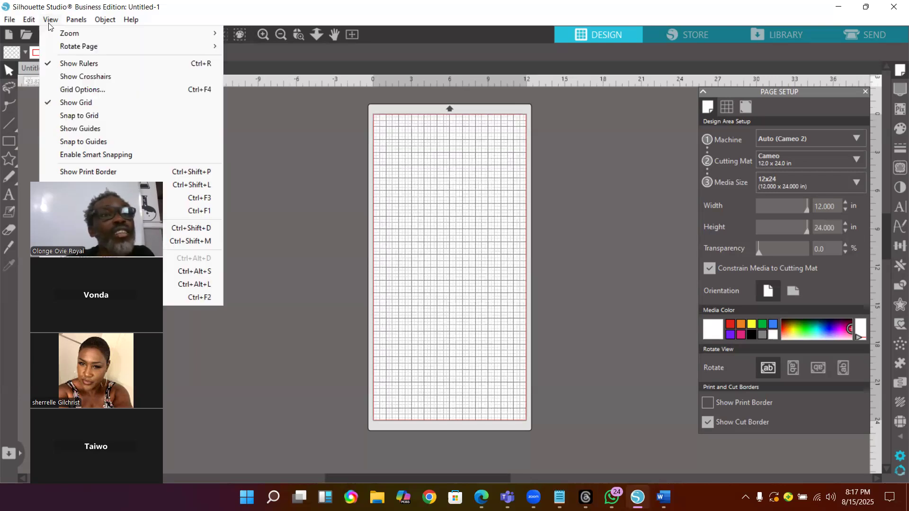
{"action": "left_click", "coordinate": [70, 105]}
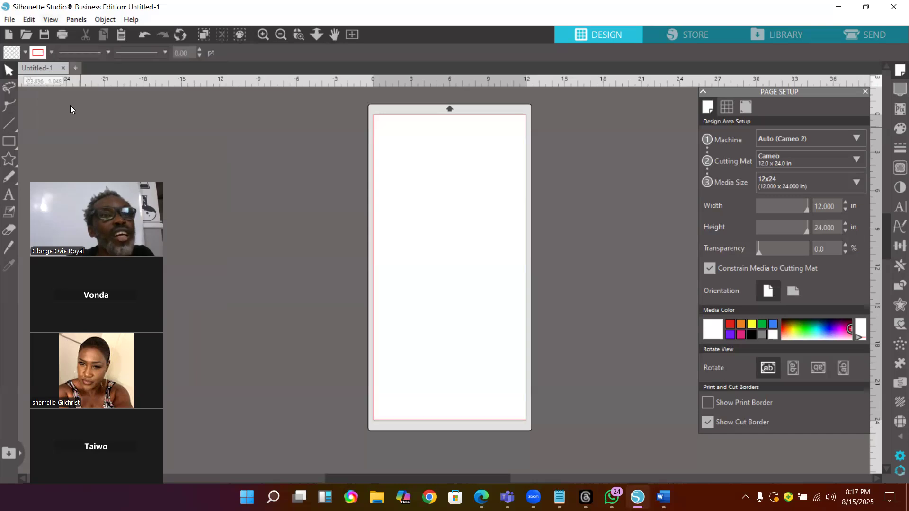
- Turn the guides back on, and switch Snap to Guides off and on again
{"action": "left_click", "coordinate": [50, 20]}
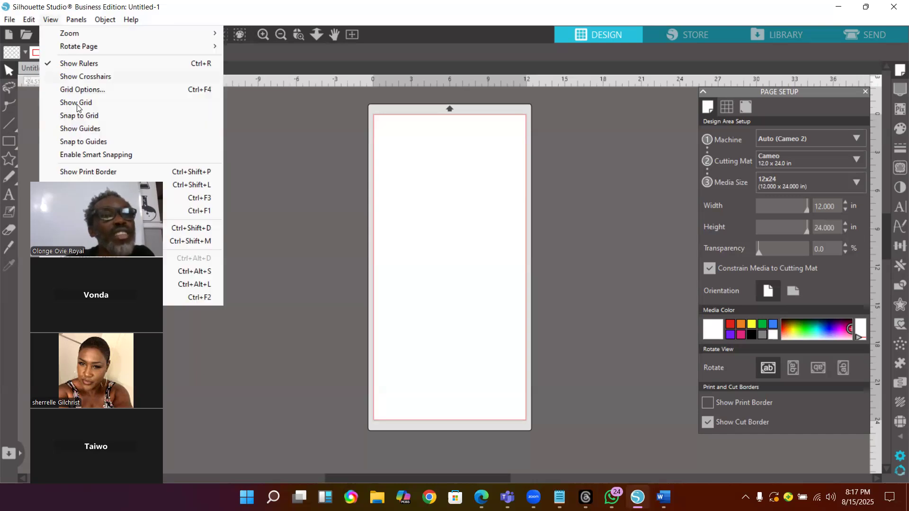
{"action": "left_click", "coordinate": [69, 131]}
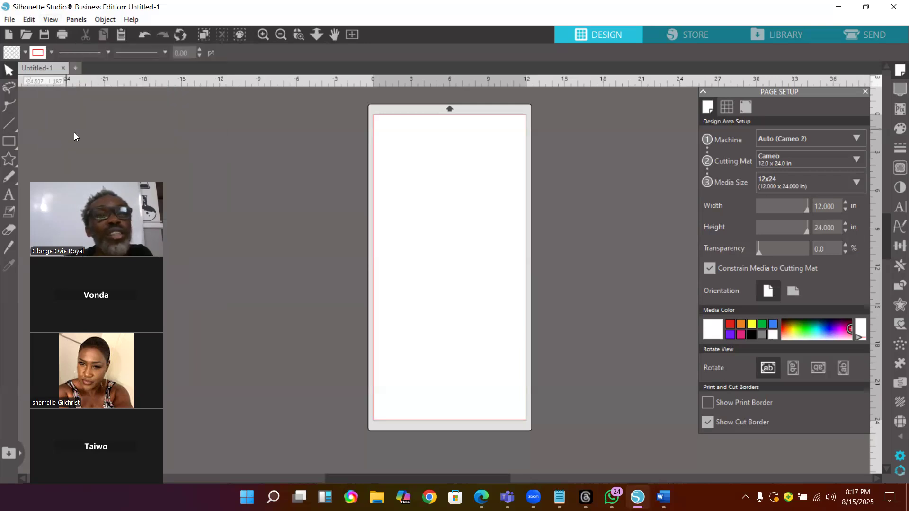
{"action": "left_click", "coordinate": [50, 20]}
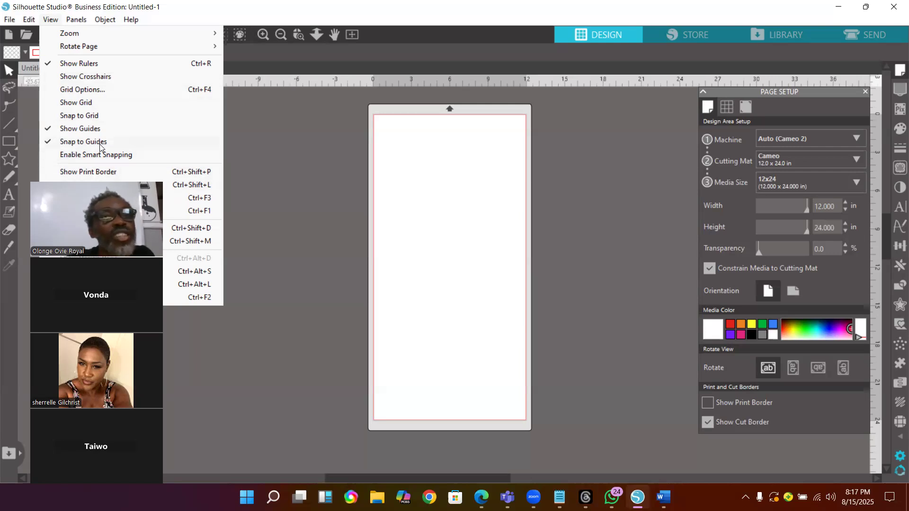
{"action": "left_click", "coordinate": [75, 142]}
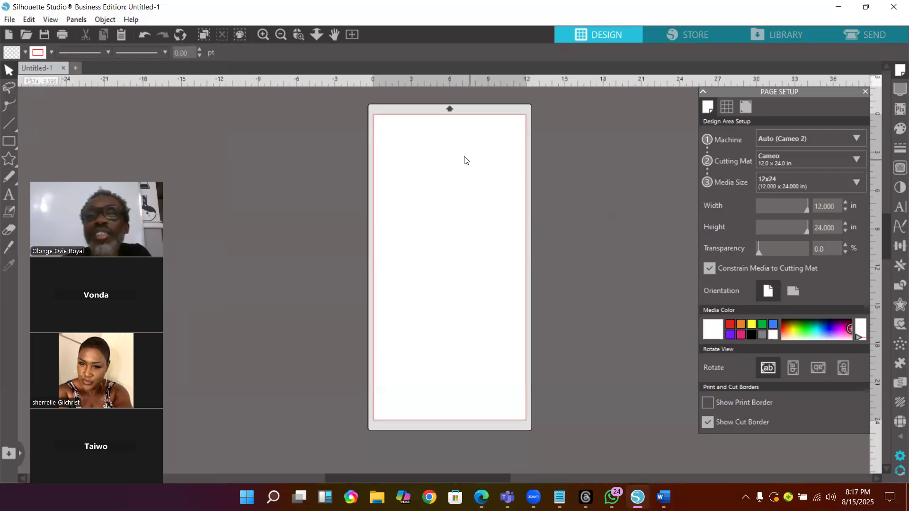
{"action": "left_click", "coordinate": [51, 20]}
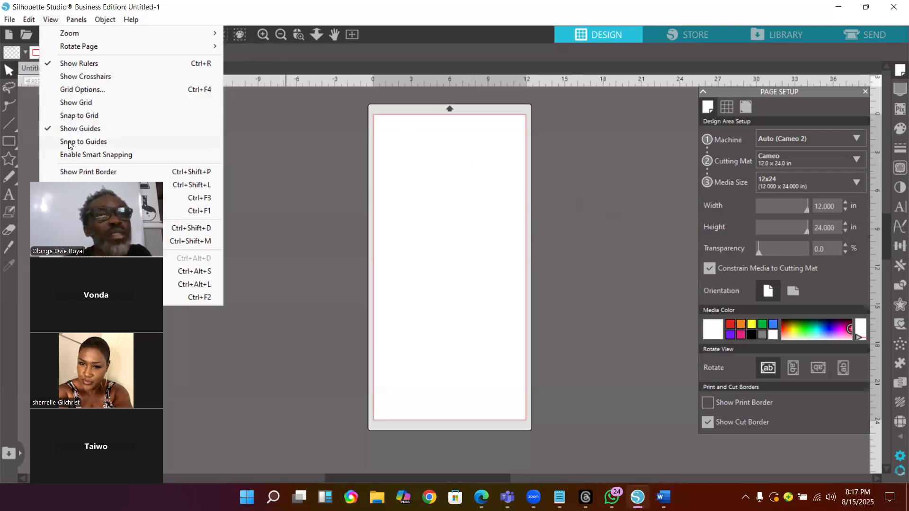
{"action": "left_click", "coordinate": [68, 144]}
{"action": "left_click", "coordinate": [50, 20]}
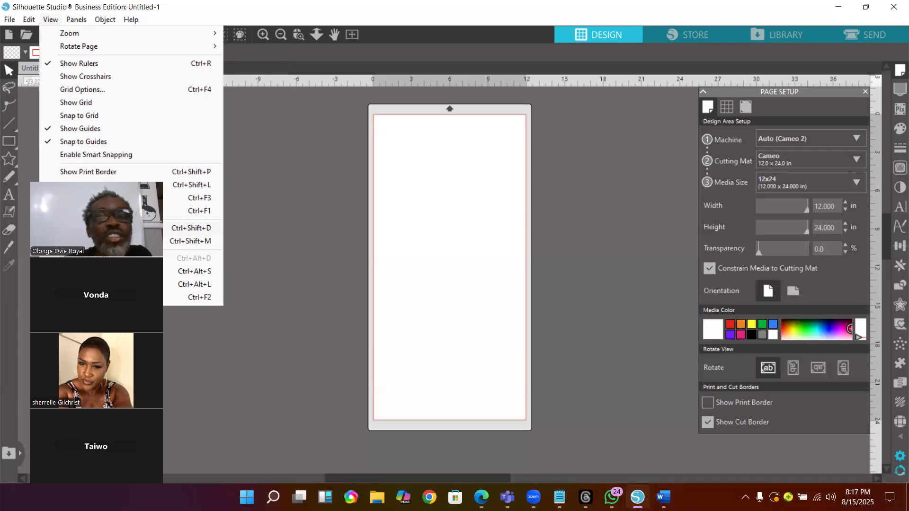
{"action": "left_click", "coordinate": [288, 225]}
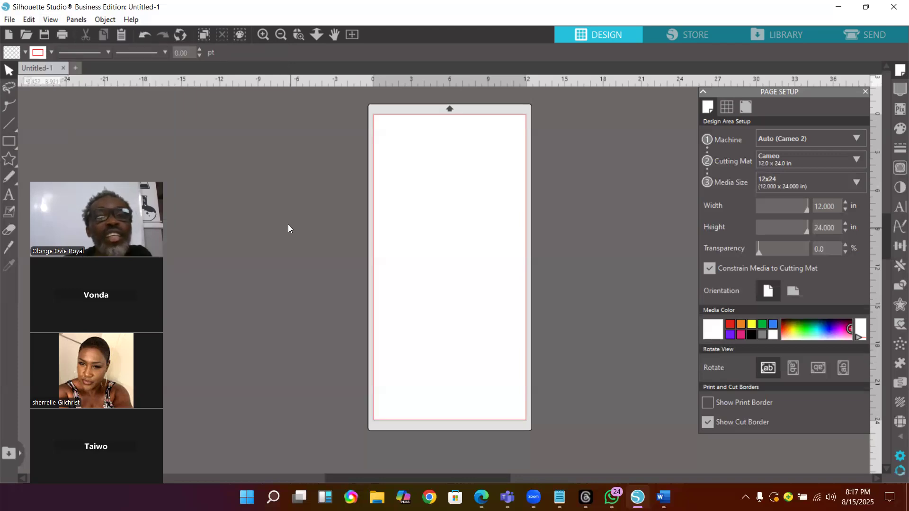
{"action": "left_click", "coordinate": [48, 21]}
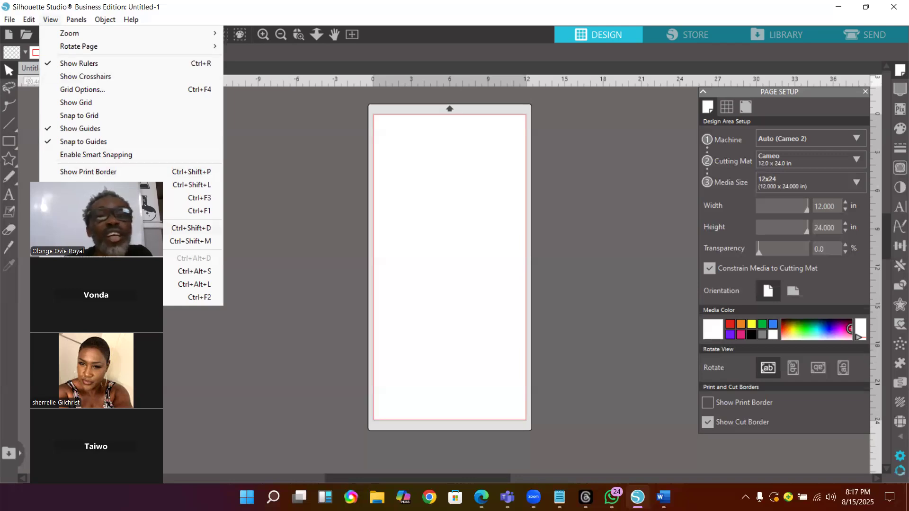
{"action": "left_click", "coordinate": [52, 21]}
{"action": "left_click", "coordinate": [52, 21]}
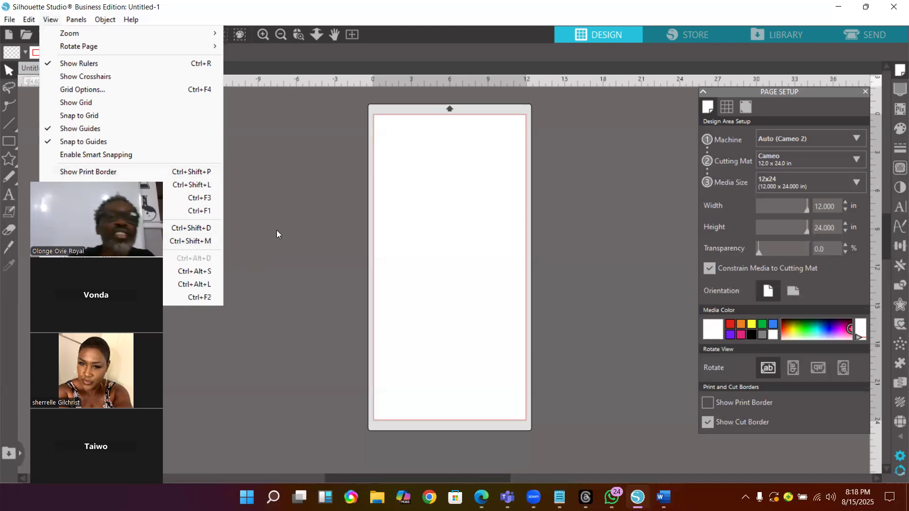
{"action": "left_click", "coordinate": [283, 207]}
{"action": "left_click", "coordinate": [77, 20]}
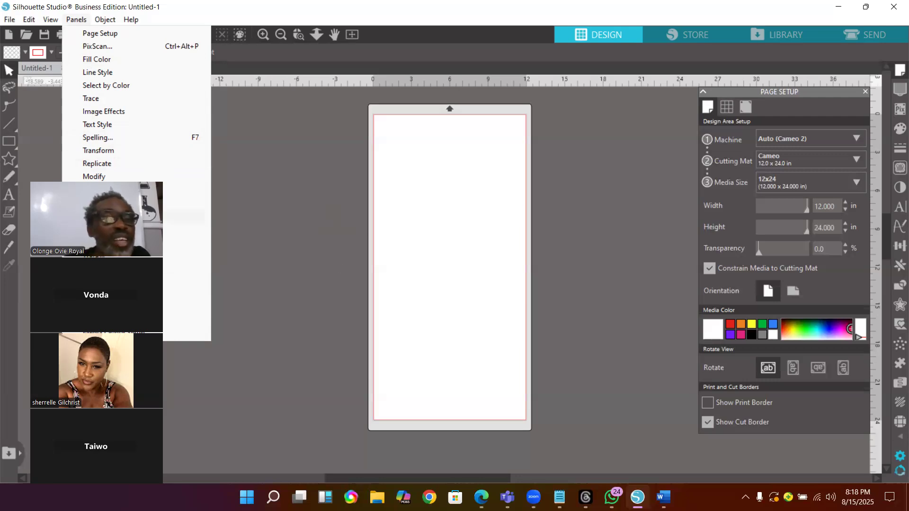
{"action": "left_click", "coordinate": [296, 207]}
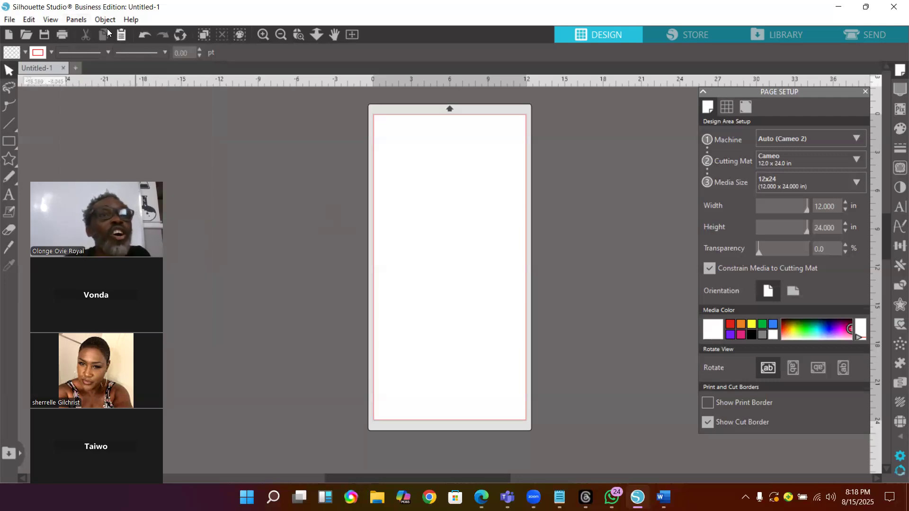
{"action": "left_click", "coordinate": [105, 20]}
{"action": "mouse_move", "coordinate": [126, 36]}
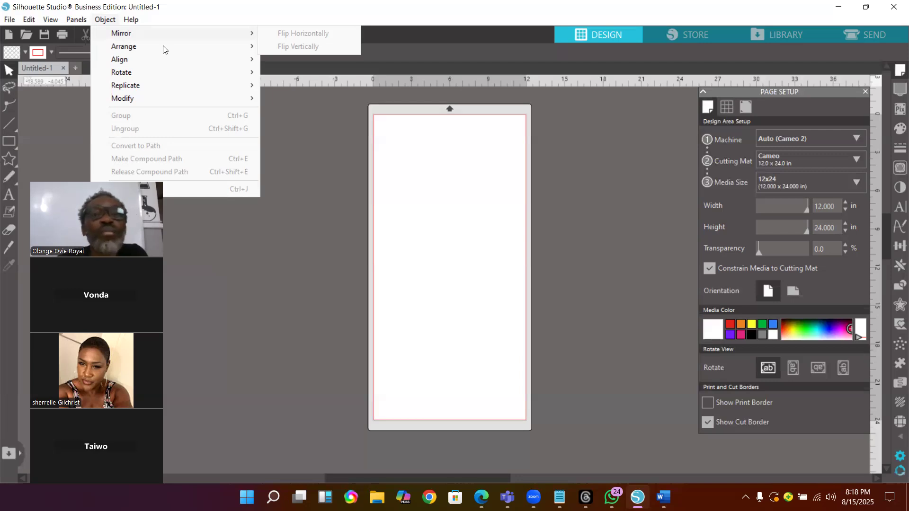
{"action": "mouse_move", "coordinate": [223, 85]}
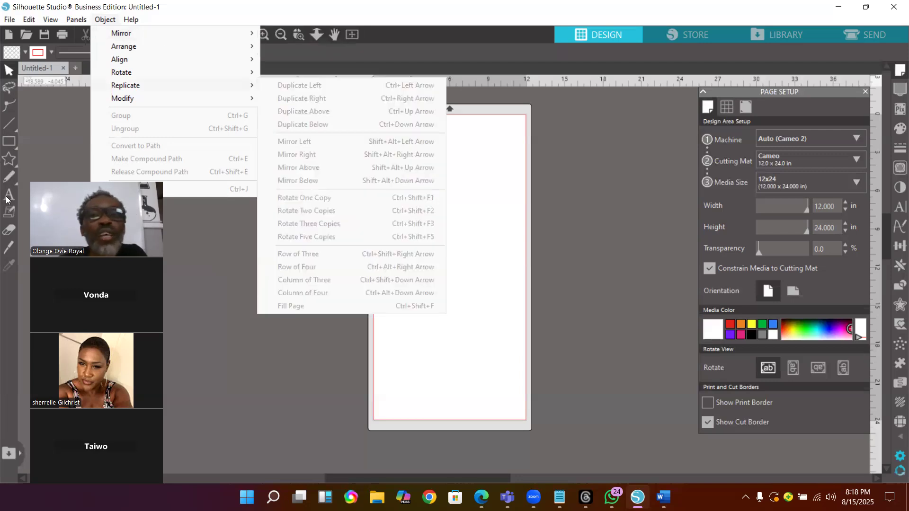
- Place the text "A" on the design page near its upper-left corner and select it as an object
{"action": "left_click", "coordinate": [396, 162]}
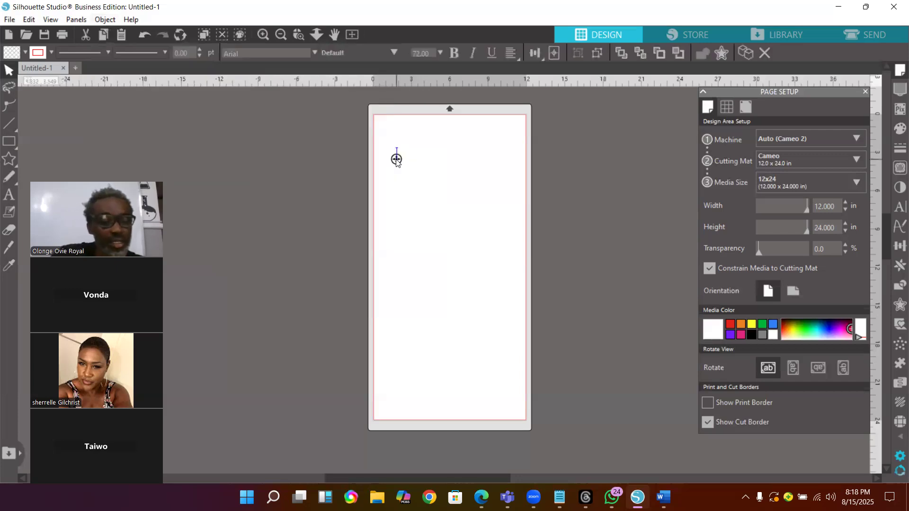
{"action": "type", "text": "A"}
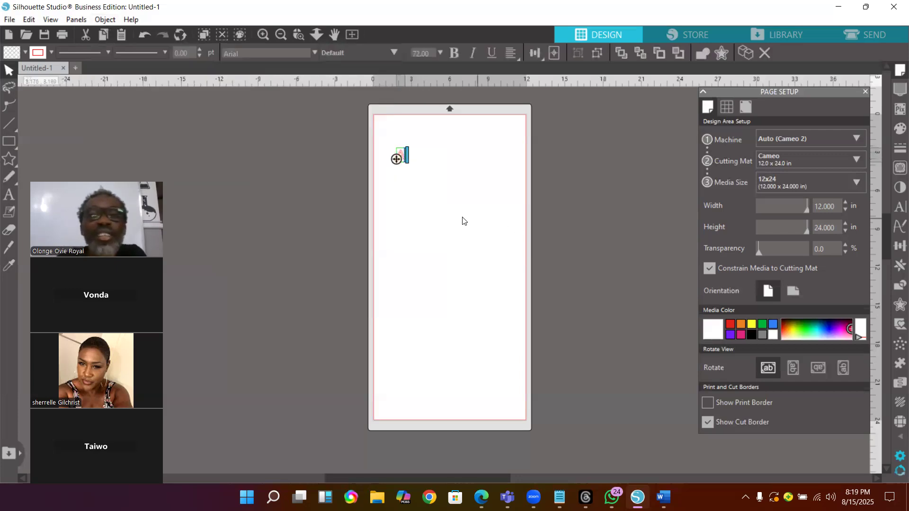
{"action": "left_click", "coordinate": [463, 219]}
{"action": "left_click", "coordinate": [402, 159]}
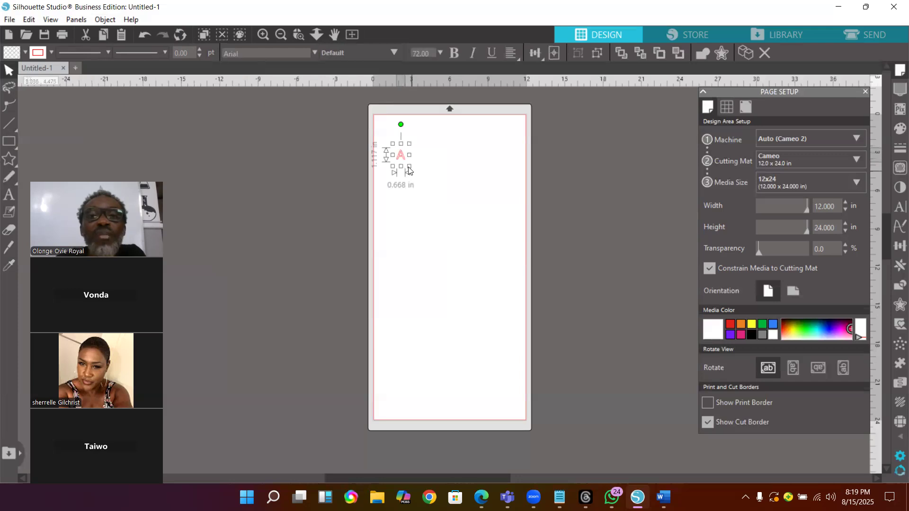
- Extend the text to "AB" and enlarge it to about 8.5 in wide by 7.1 in high
{"action": "double_click", "coordinate": [406, 160]}
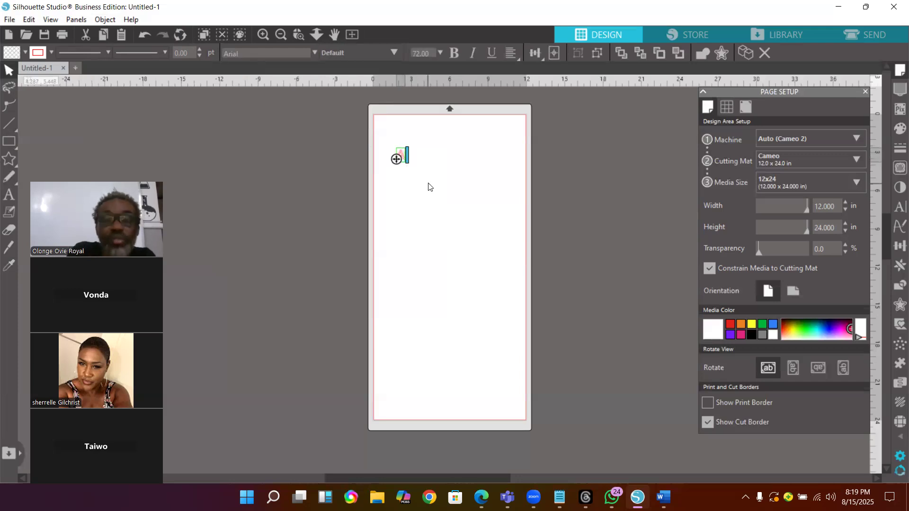
{"action": "type", "text": "B"}
{"action": "left_click", "coordinate": [431, 187]}
{"action": "left_click", "coordinate": [413, 158]}
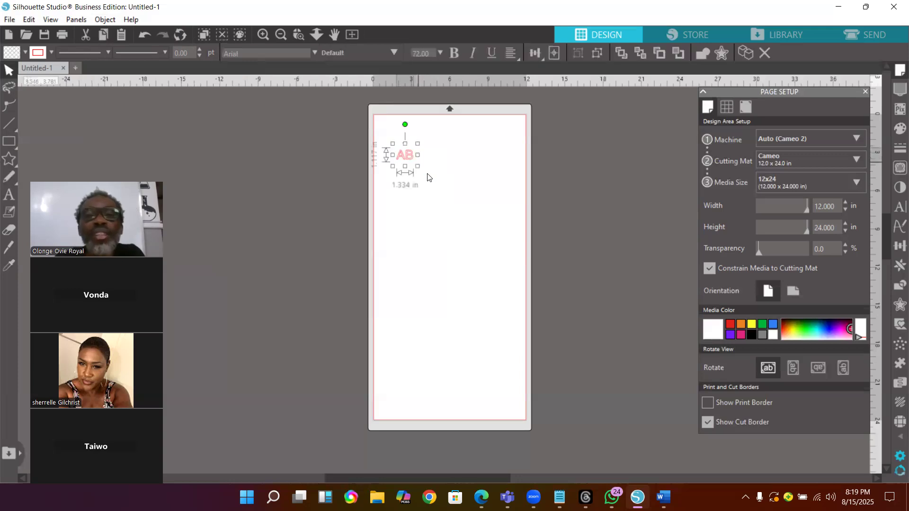
{"action": "left_click_drag", "start_coordinate": [417, 166], "coordinate": [459, 221]}
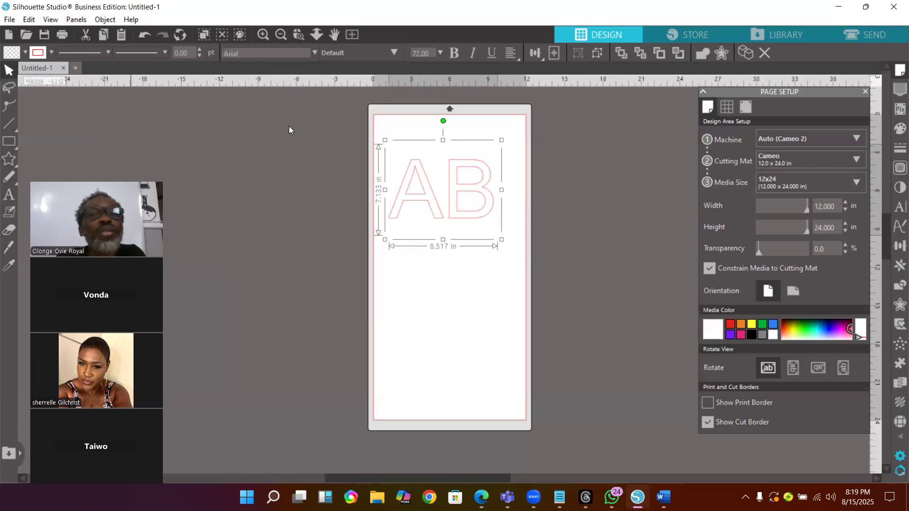
{"action": "left_click", "coordinate": [105, 21]}
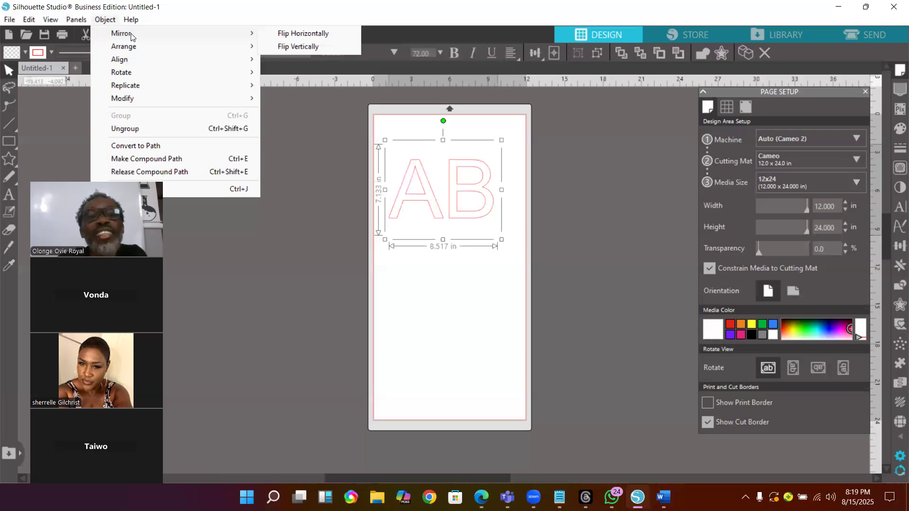
{"action": "mouse_move", "coordinate": [126, 85]}
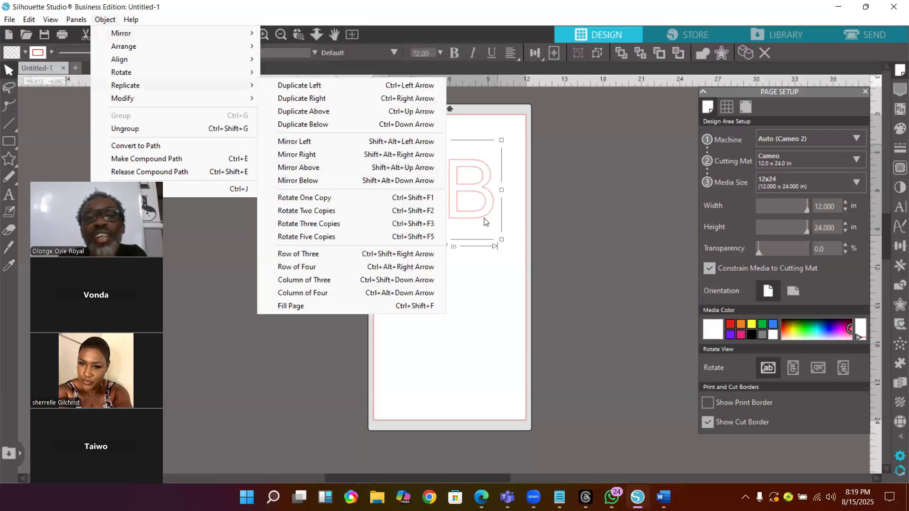
{"action": "left_click", "coordinate": [508, 294]}
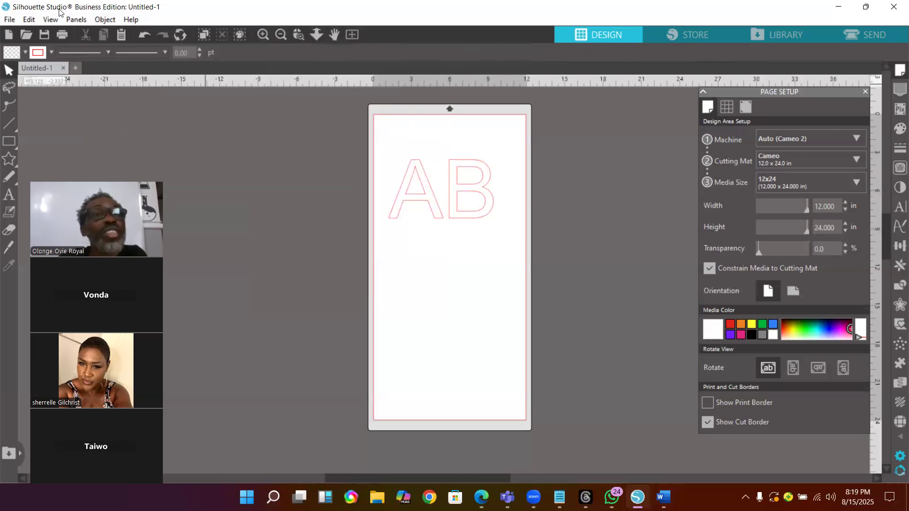
{"action": "left_click", "coordinate": [101, 20]}
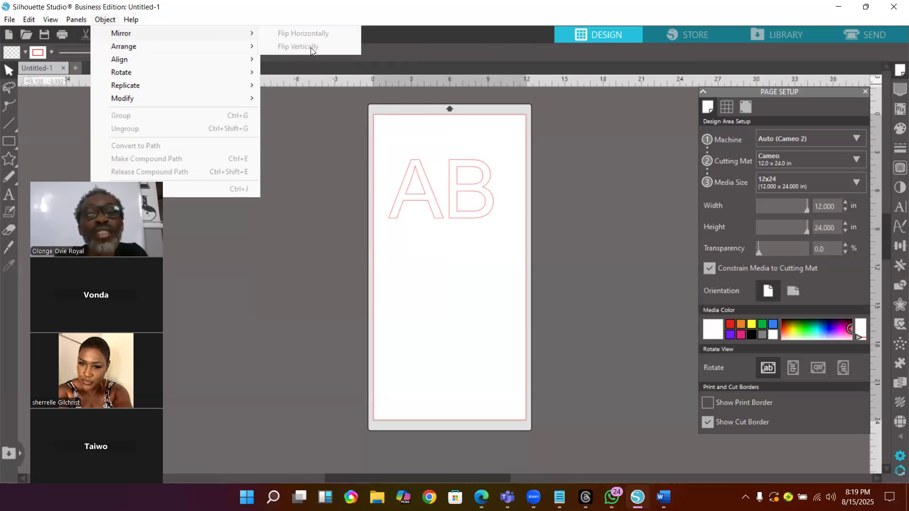
- Flip the AB text horizontally, and flip it vertically as well
{"action": "left_click", "coordinate": [419, 177]}
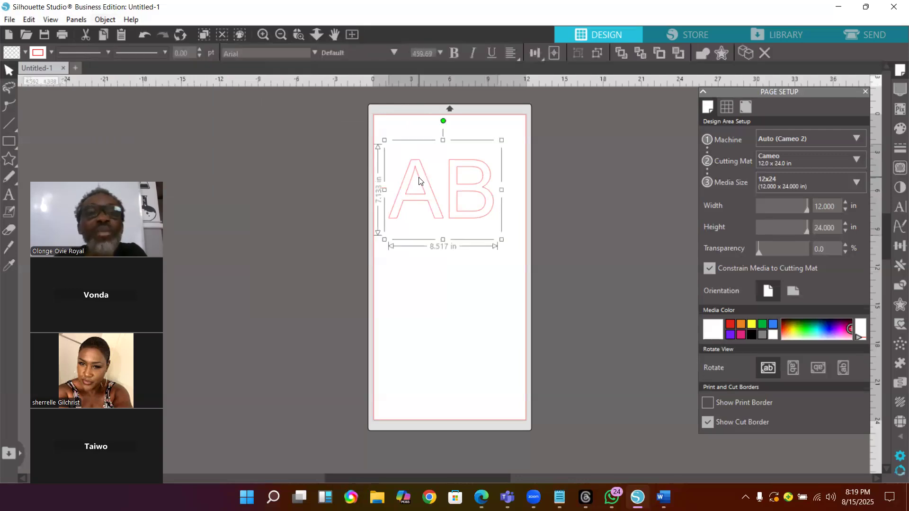
{"action": "left_click", "coordinate": [105, 20]}
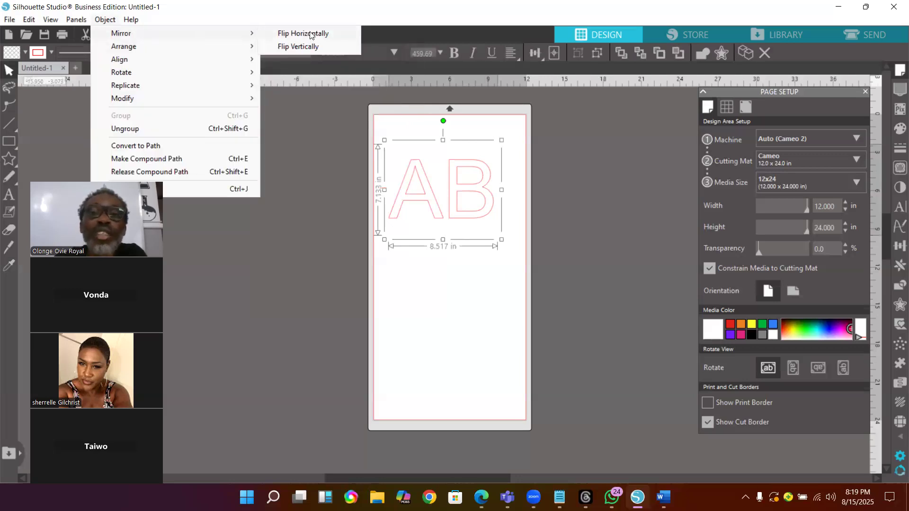
{"action": "left_click", "coordinate": [312, 35]}
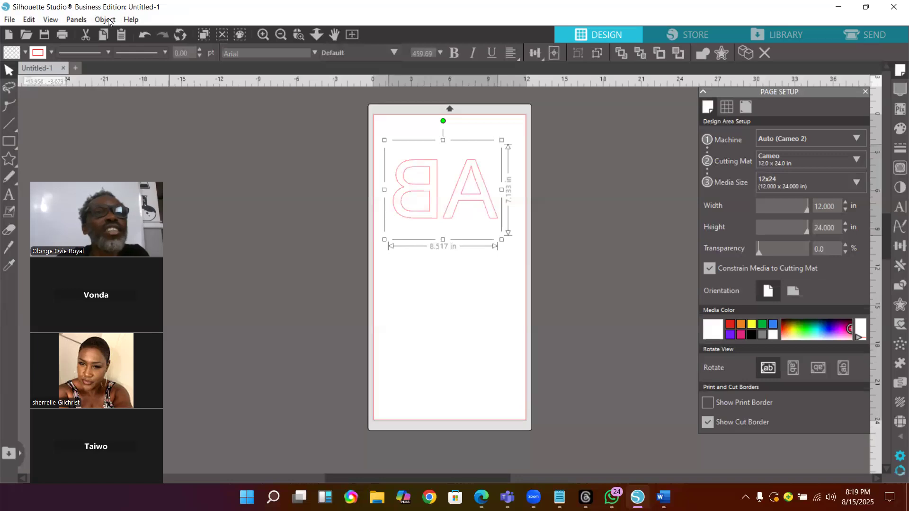
{"action": "left_click", "coordinate": [107, 20]}
{"action": "mouse_move", "coordinate": [135, 34]}
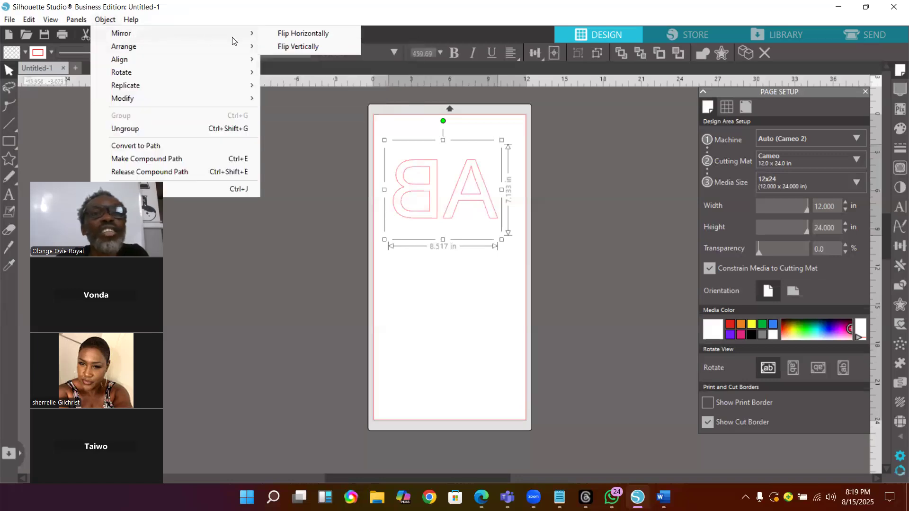
{"action": "left_click", "coordinate": [305, 48]}
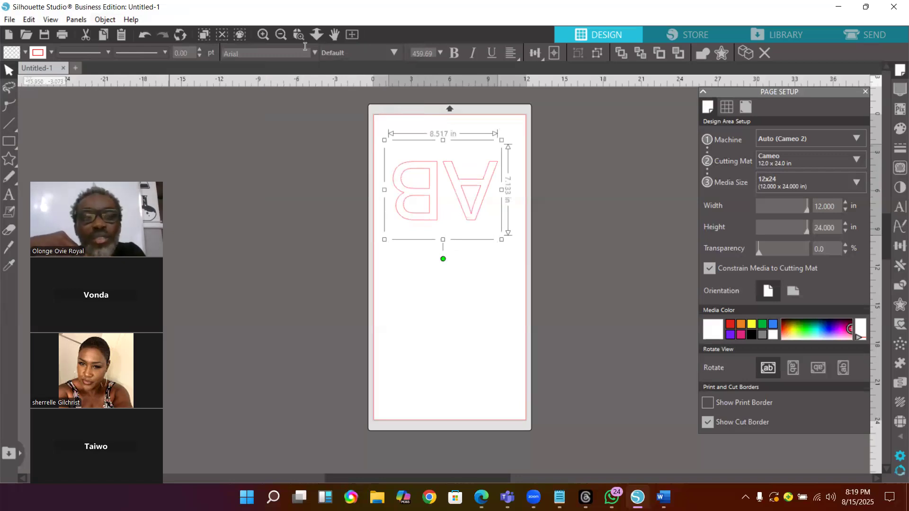
- Lower the computer's speaker volume to 0
{"action": "key", "text": "XF86AudioLowerVolume"}
{"action": "key", "text": "XF86AudioLowerVolume"}
{"action": "key", "text": "XF86AudioLowerVolume"}
{"action": "key", "text": "XF86AudioLowerVolume"}
{"action": "key", "text": "XF86AudioLowerVolume"}
{"action": "key", "text": "XF86AudioLowerVolume"}
{"action": "key", "text": "XF86AudioLowerVolume"}
{"action": "key", "text": "XF86AudioLowerVolume"}
{"action": "key", "text": "XF86AudioLowerVolume"}
{"action": "key", "text": "XF86AudioLowerVolume"}
{"action": "key", "text": "XF86AudioLowerVolume"}
{"action": "key", "text": "XF86AudioLowerVolume"}
{"action": "key", "text": "XF86AudioLowerVolume"}
{"action": "key", "text": "XF86AudioLowerVolume"}
{"action": "key", "text": "XF86AudioLowerVolume"}
{"action": "key", "text": "XF86AudioLowerVolume"}
{"action": "key", "text": "XF86AudioLowerVolume"}
{"action": "key", "text": "XF86AudioLowerVolume"}
{"action": "key", "text": "XF86AudioLowerVolume"}
{"action": "key", "text": "XF86AudioLowerVolume"}
{"action": "key", "text": "XF86AudioLowerVolume"}
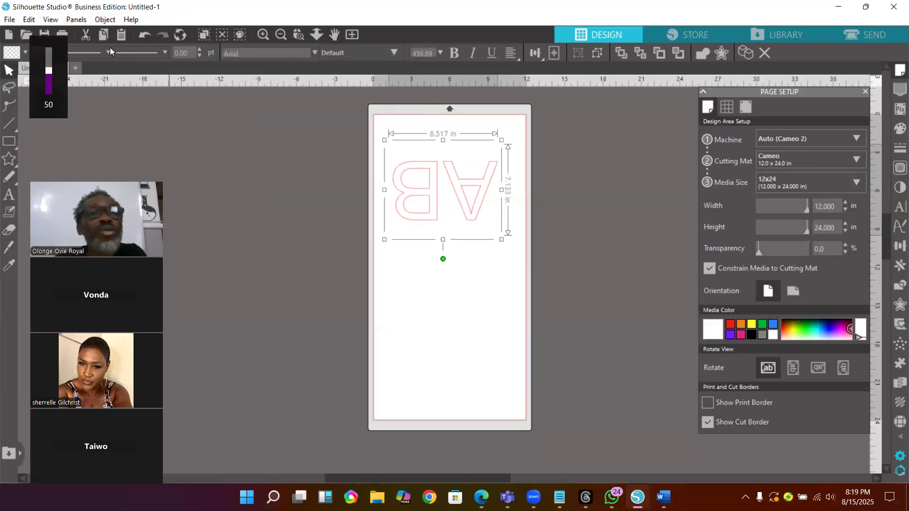
{"action": "left_click", "coordinate": [102, 22]}
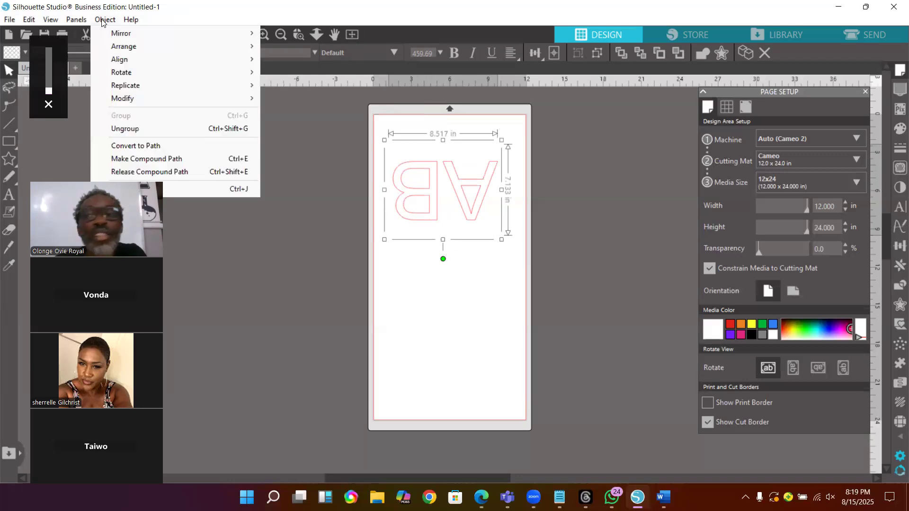
{"action": "mouse_move", "coordinate": [142, 60]}
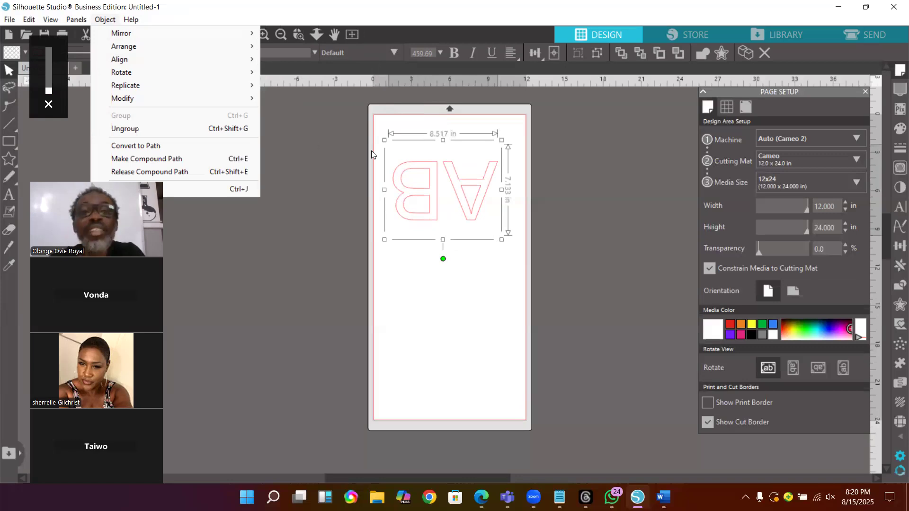
{"action": "left_click", "coordinate": [550, 164]}
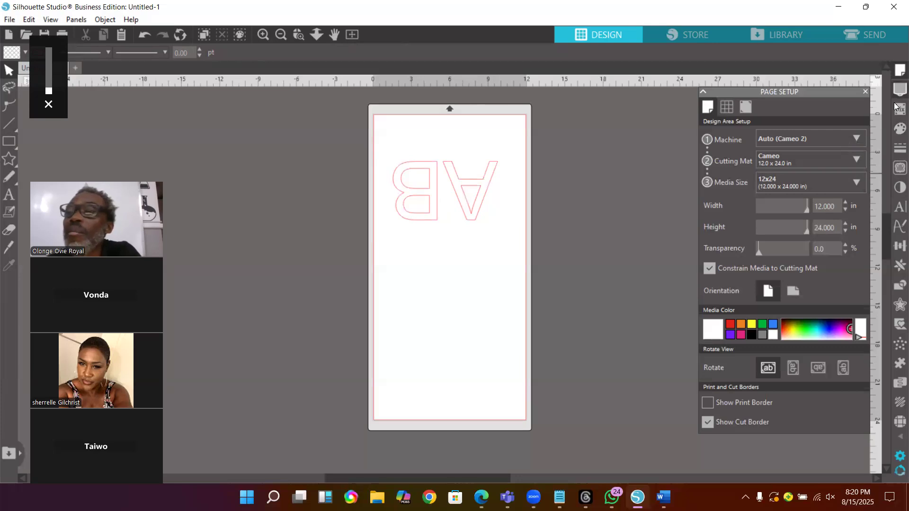
{"action": "left_click", "coordinate": [897, 72]}
{"action": "left_click", "coordinate": [897, 72]}
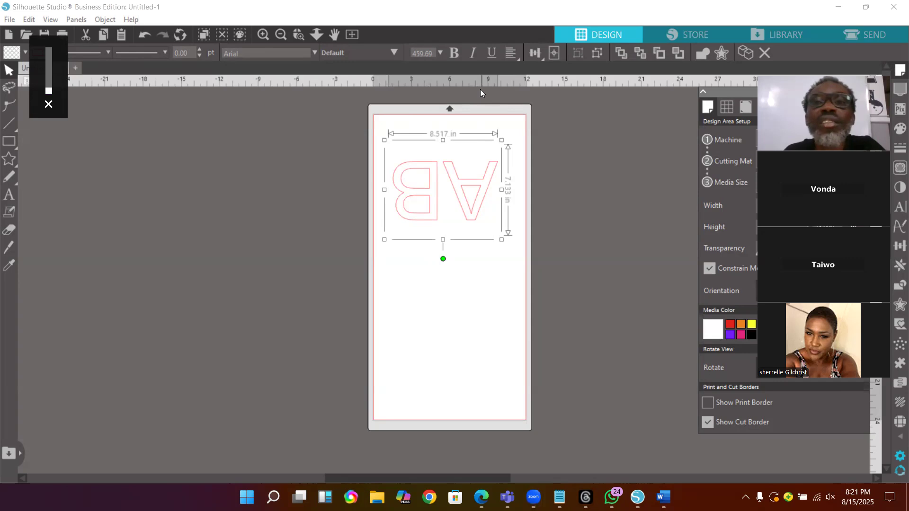
{"action": "key", "text": "XF86AudioRaiseVolume"}
{"action": "key", "text": "XF86AudioMute"}
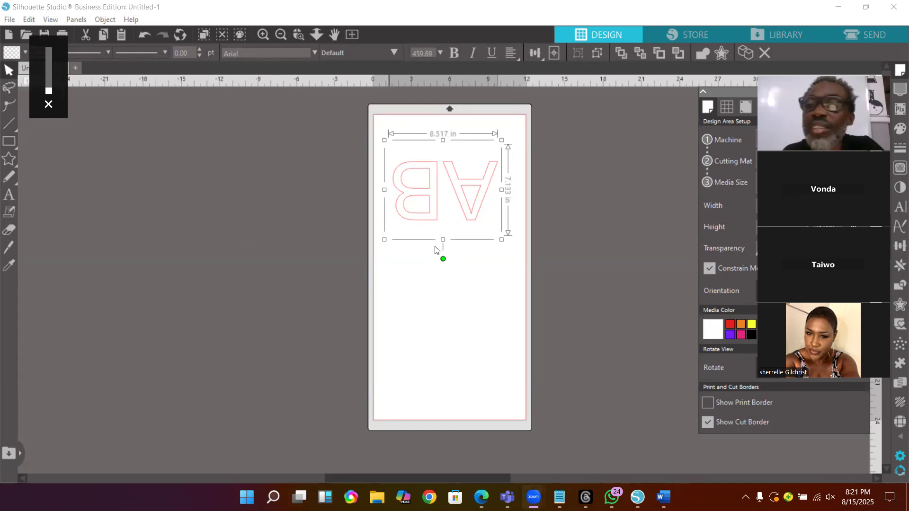
{"action": "key", "text": "XF86AudioMute"}
{"action": "key", "text": "XF86AudioMute"}
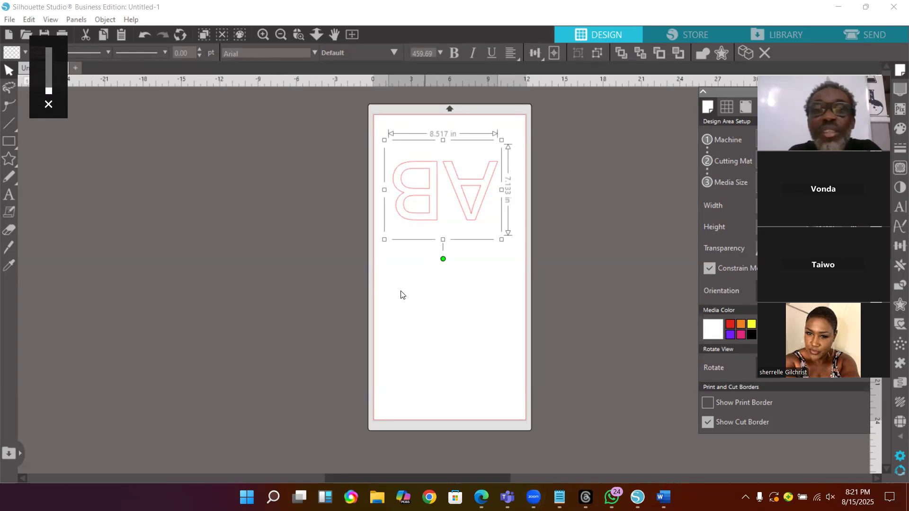
- Flip the AB text vertically and horizontally back to its normal reading orientation, and deselect it
{"action": "right_click", "coordinate": [475, 217]}
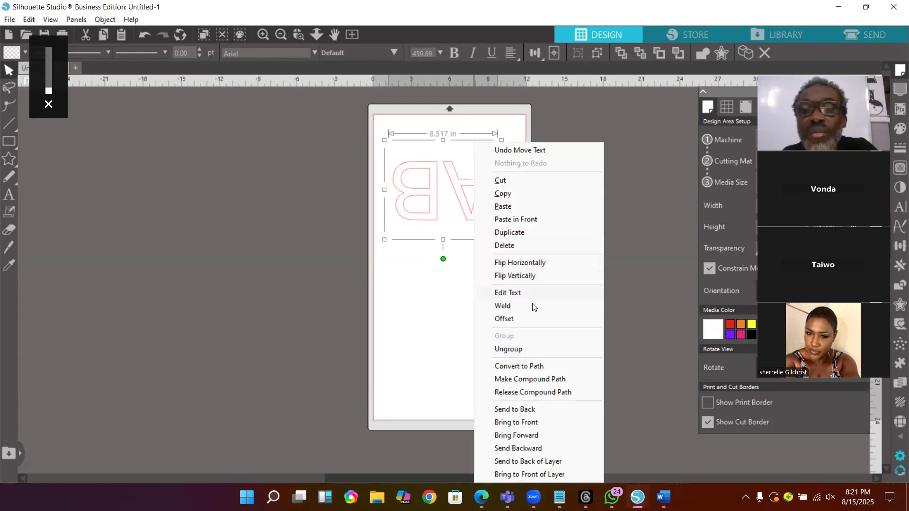
{"action": "left_click", "coordinate": [519, 277]}
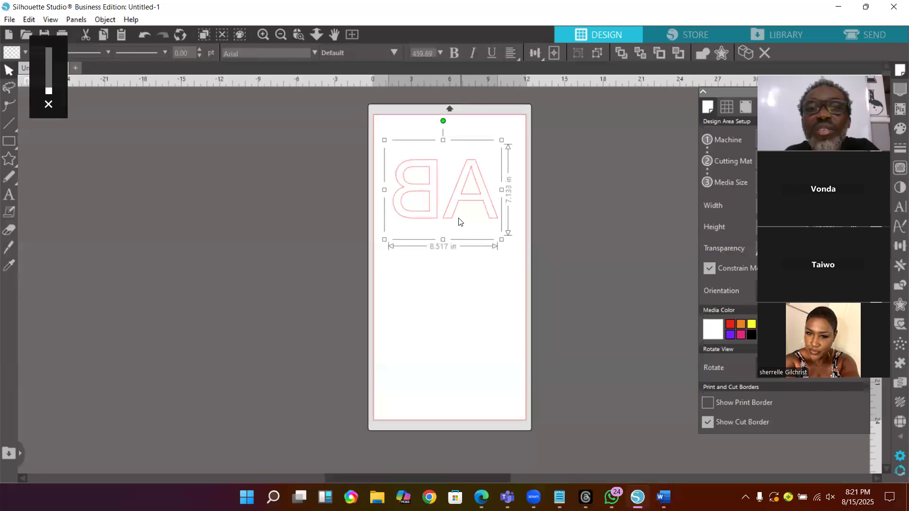
{"action": "right_click", "coordinate": [458, 203]}
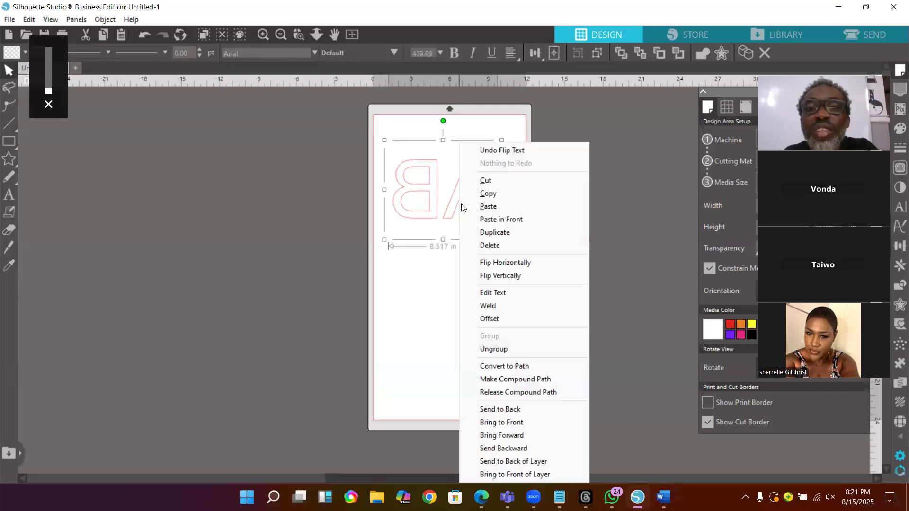
{"action": "left_click", "coordinate": [517, 262]}
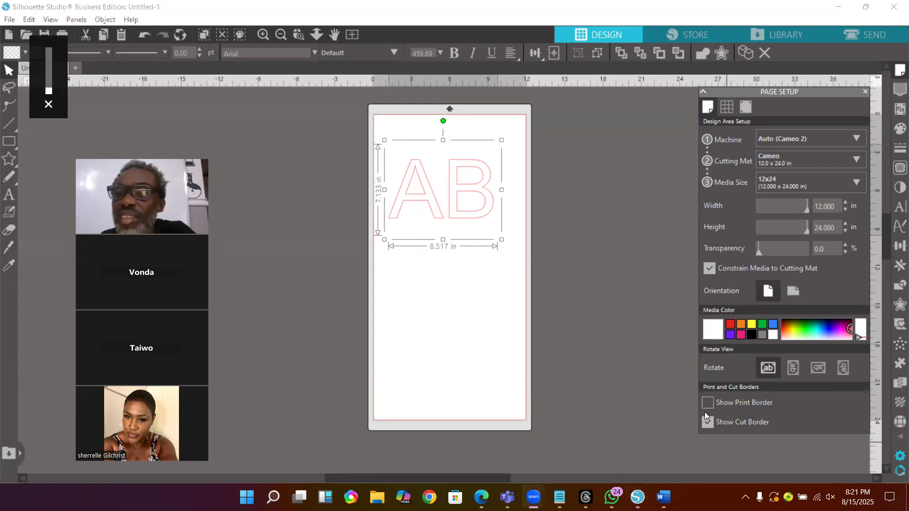
{"action": "left_click", "coordinate": [612, 299]}
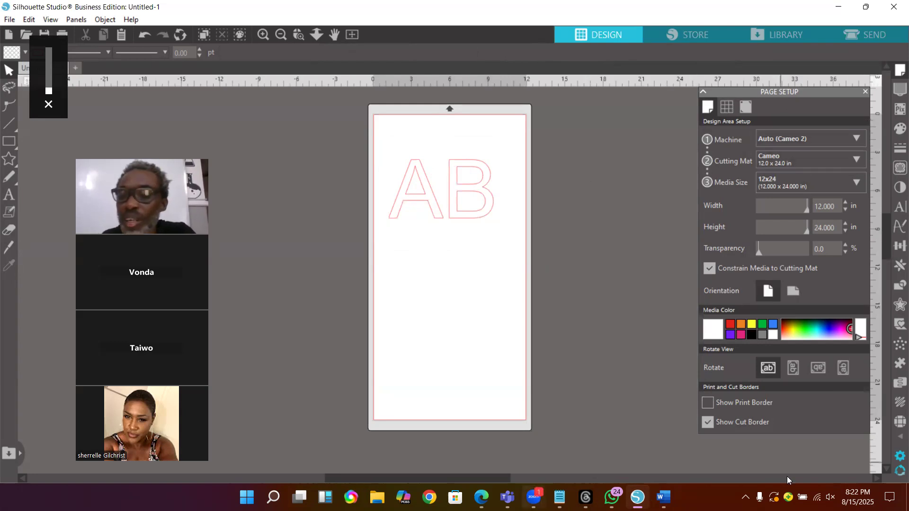
- Raise the computer's speaker volume and lower it back to 0, two times in a row
{"action": "left_click", "coordinate": [831, 498]}
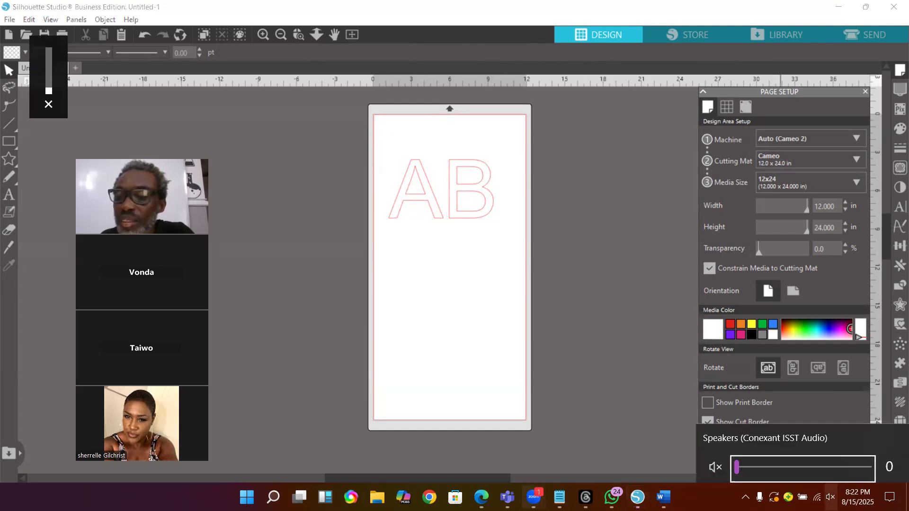
{"action": "scroll", "coordinate": [814, 464], "scroll_direction": "up", "scroll_amount": 16}
{"action": "scroll", "coordinate": [815, 464], "scroll_direction": "down", "scroll_amount": 10}
{"action": "left_click", "coordinate": [826, 466]}
{"action": "scroll", "coordinate": [826, 466], "scroll_direction": "down", "scroll_amount": 20}
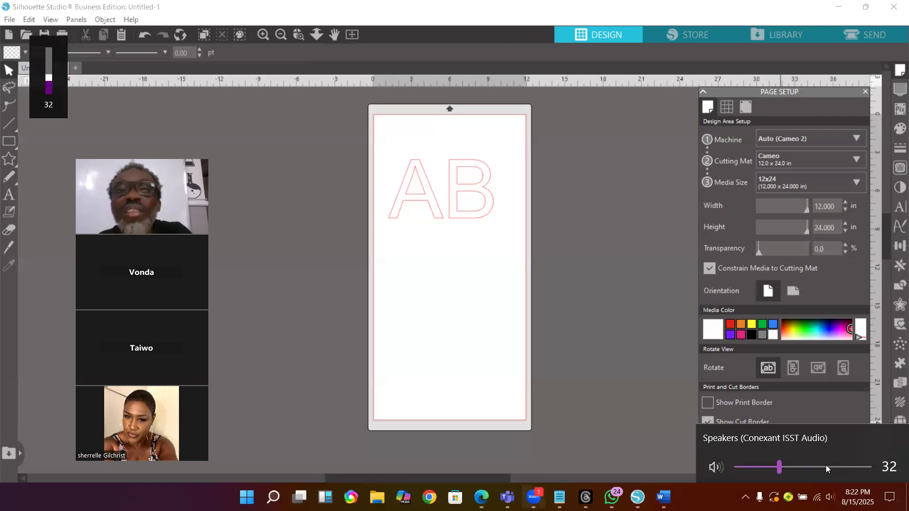
{"action": "scroll", "coordinate": [817, 467], "scroll_direction": "down", "scroll_amount": 7}
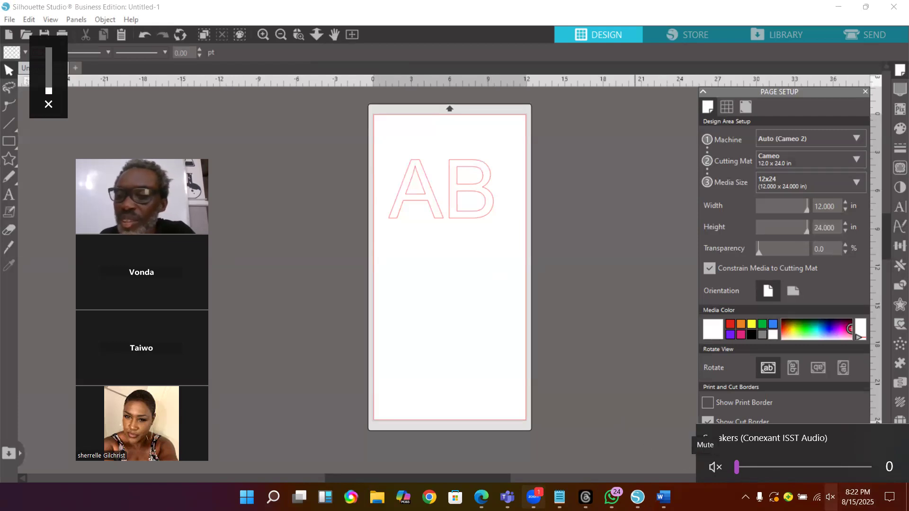
{"action": "left_click", "coordinate": [830, 497]}
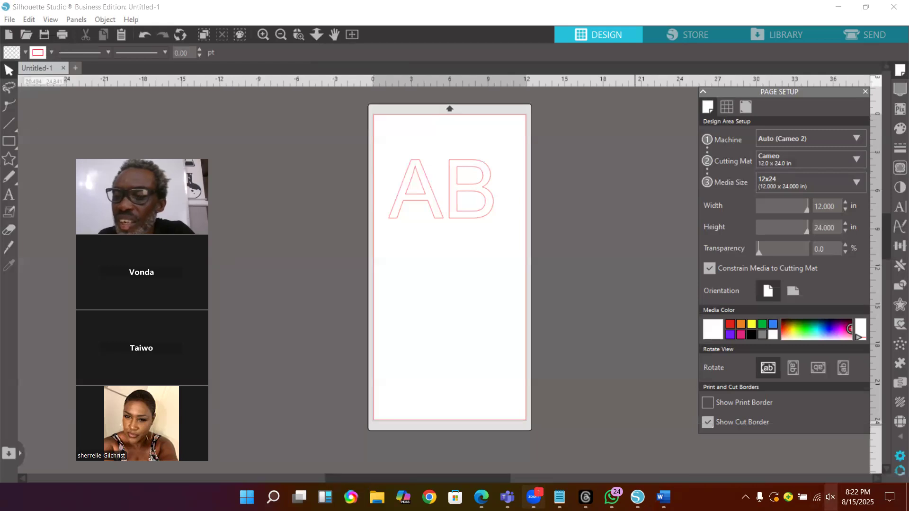
{"action": "left_click", "coordinate": [830, 497]}
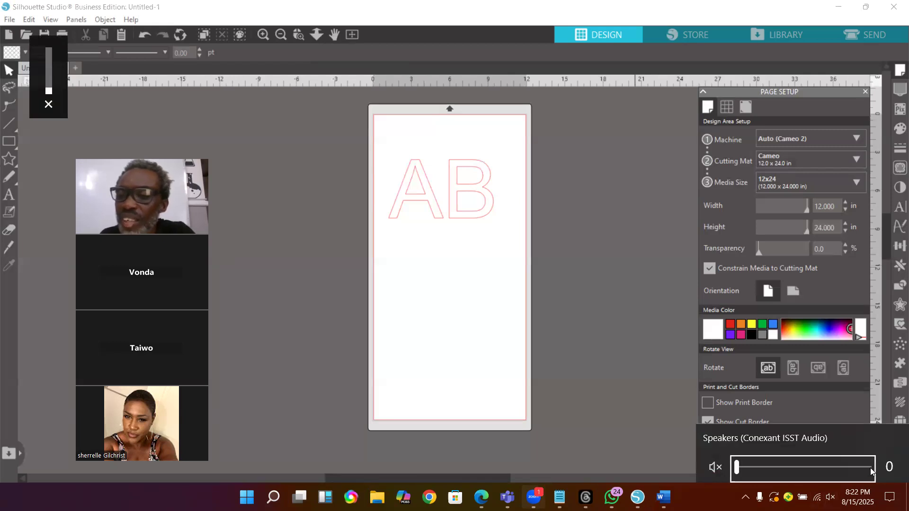
{"action": "scroll", "coordinate": [870, 467], "scroll_direction": "up", "scroll_amount": 20}
{"action": "scroll", "coordinate": [870, 467], "scroll_direction": "down", "scroll_amount": 12}
{"action": "scroll", "coordinate": [869, 467], "scroll_direction": "up", "scroll_amount": 19}
{"action": "scroll", "coordinate": [870, 467], "scroll_direction": "down", "scroll_amount": 20}
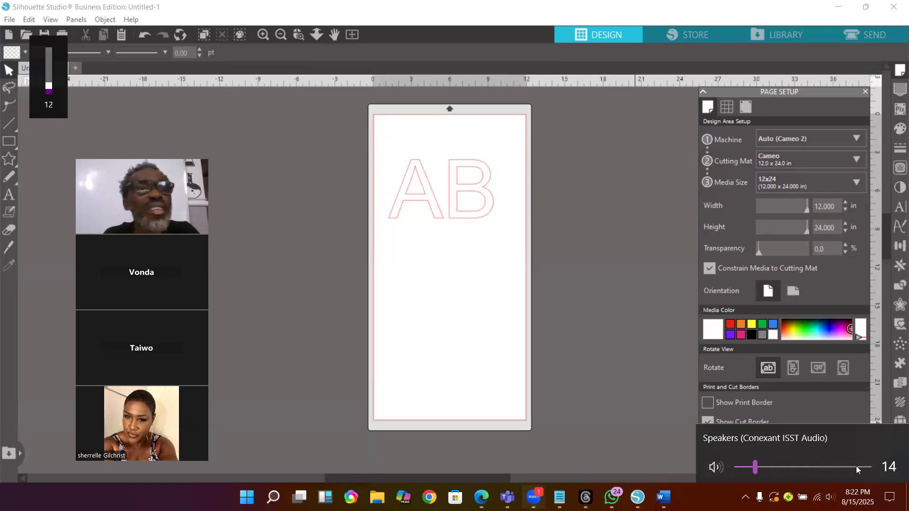
{"action": "scroll", "coordinate": [857, 469], "scroll_direction": "down", "scroll_amount": 7}
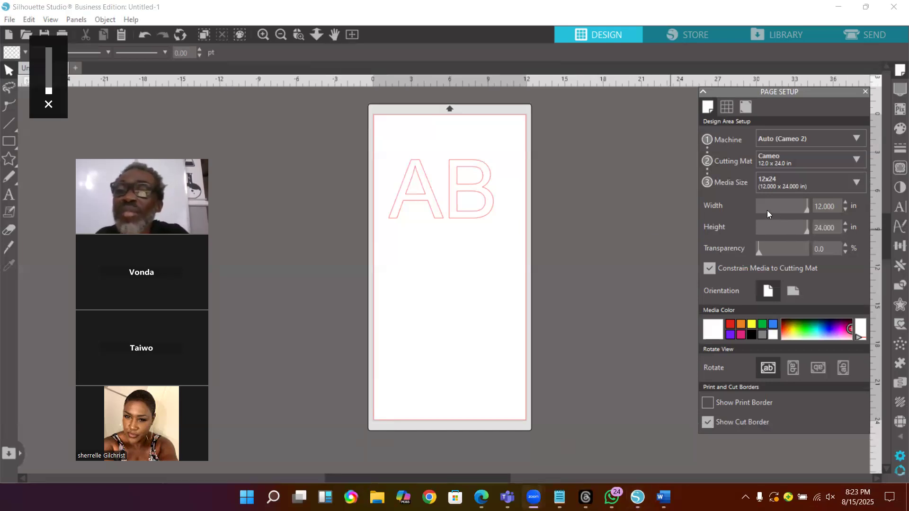
- Move the AB text off the page to its left, and select Auto (Cameo 2) as the machine
{"action": "left_click_drag", "start_coordinate": [463, 189], "coordinate": [297, 189]}
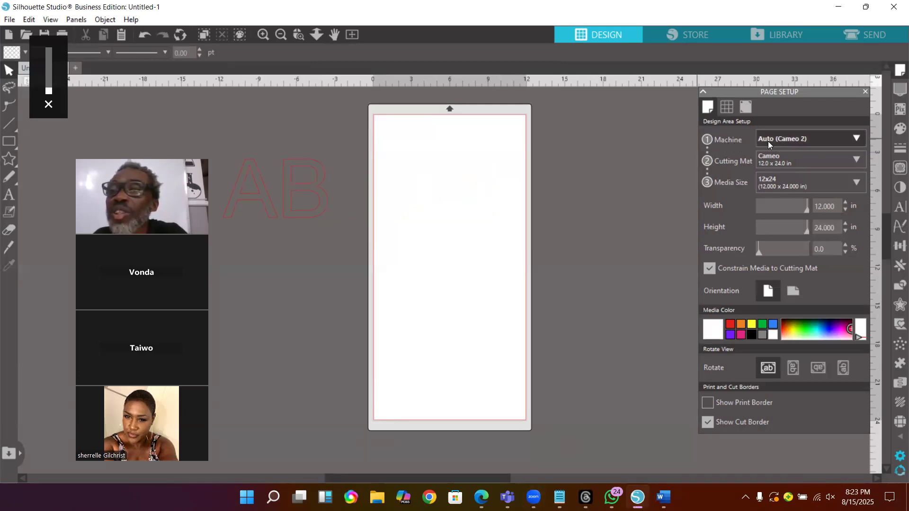
{"action": "left_click", "coordinate": [856, 140]}
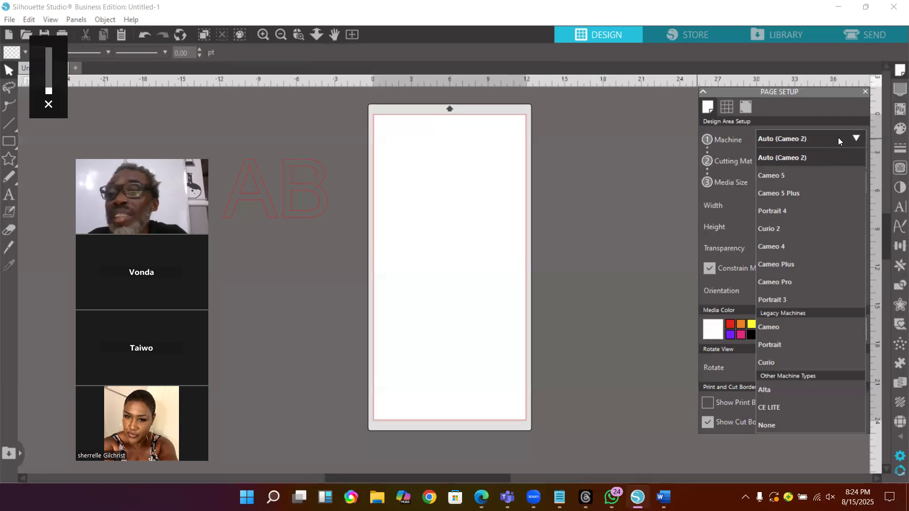
{"action": "left_click", "coordinate": [762, 156]}
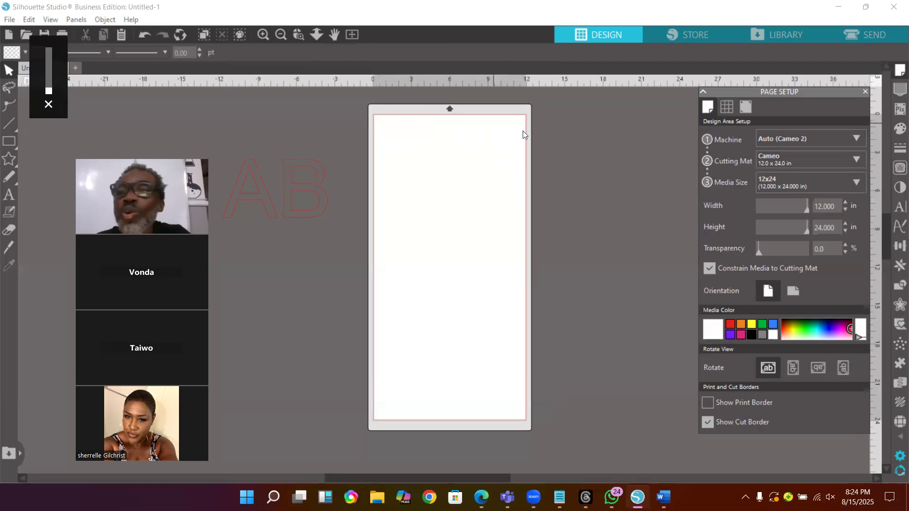
- Try the Cameo 12.0 x 12.0 in cutting mat and landscape orientation, returning to the 12.0 x 24.0 in mat and portrait orientation
{"action": "left_click", "coordinate": [856, 160]}
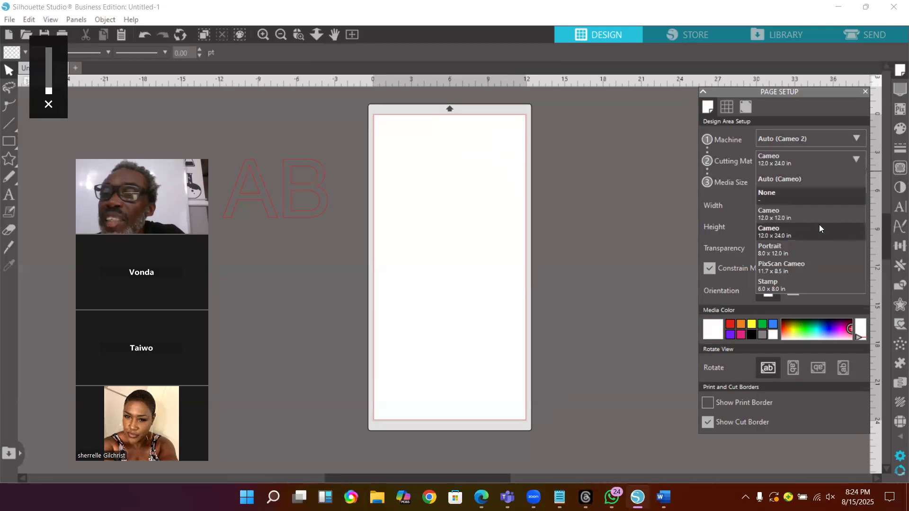
{"action": "left_click", "coordinate": [766, 214]}
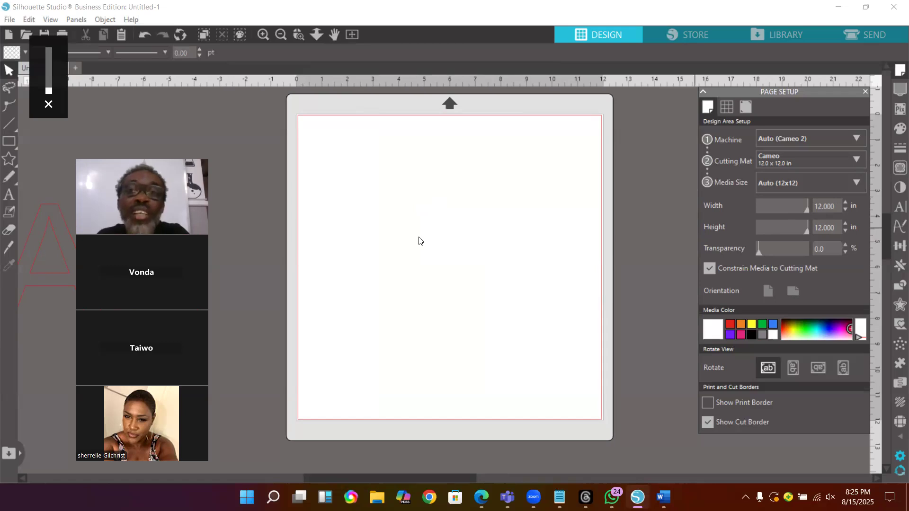
{"action": "left_click", "coordinate": [857, 159]}
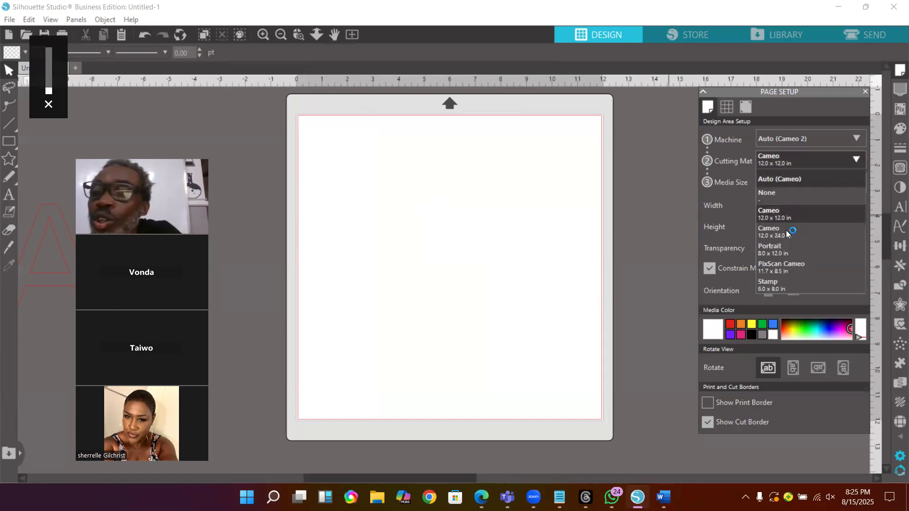
{"action": "left_click", "coordinate": [788, 234]}
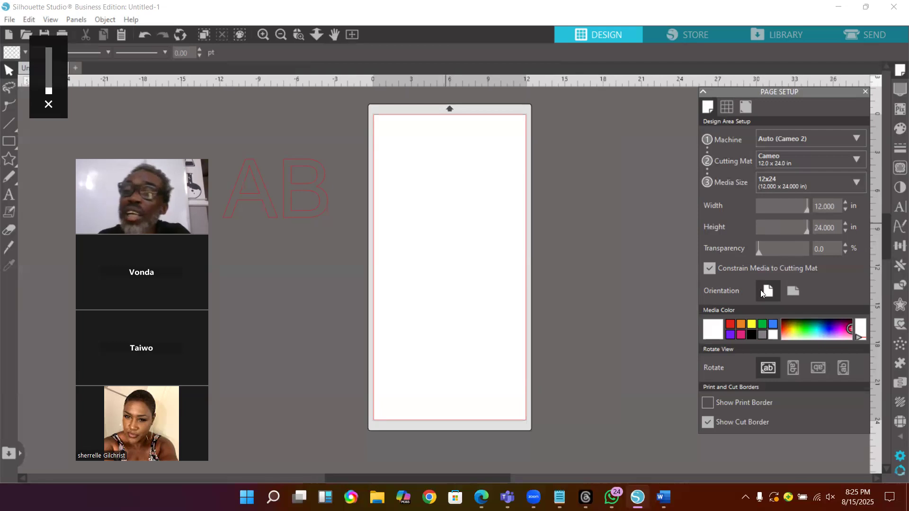
{"action": "left_click", "coordinate": [794, 291]}
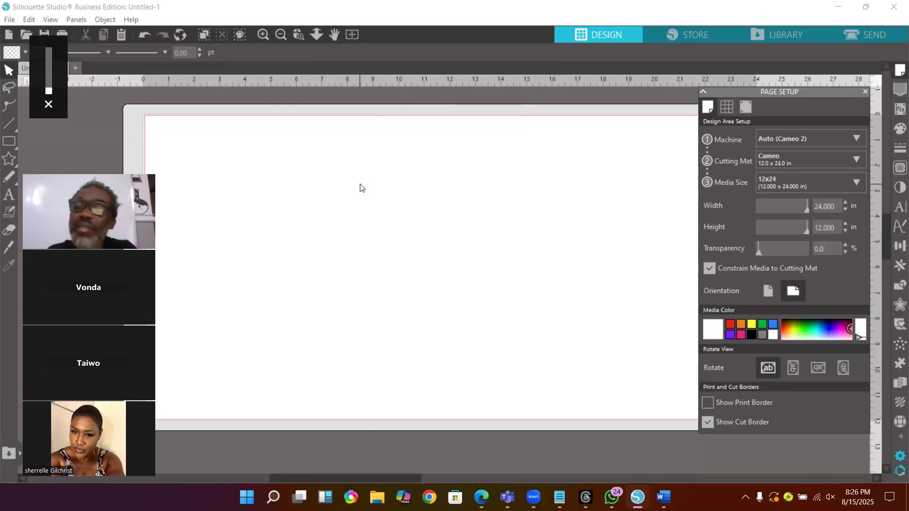
{"action": "left_click", "coordinate": [769, 292]}
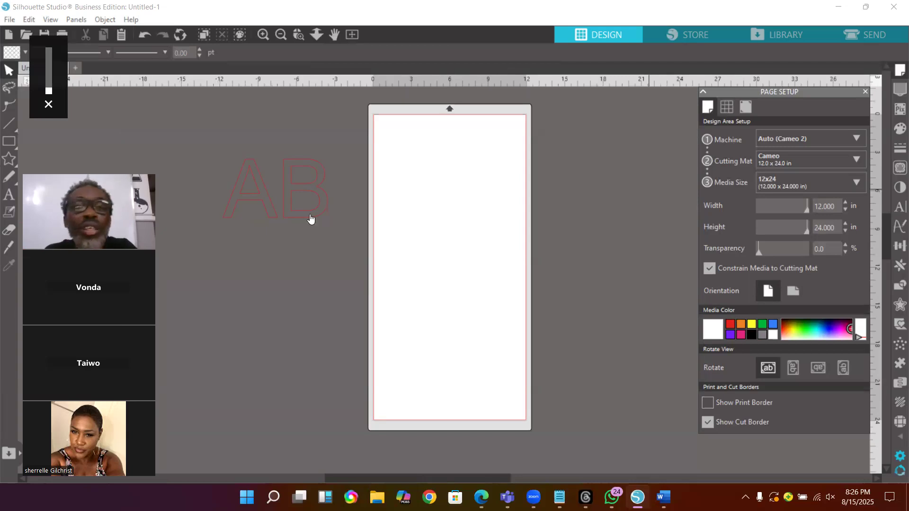
- Move the AB text onto the page and back off to the left, with the media color set to dark blue
{"action": "left_click_drag", "start_coordinate": [303, 218], "coordinate": [470, 240]}
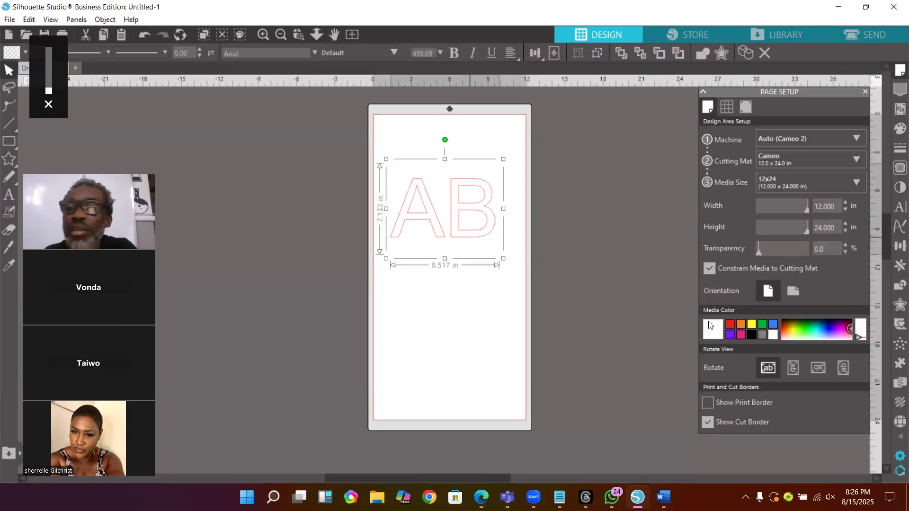
{"action": "left_click", "coordinate": [826, 327]}
{"action": "left_click_drag", "start_coordinate": [502, 210], "coordinate": [325, 215]}
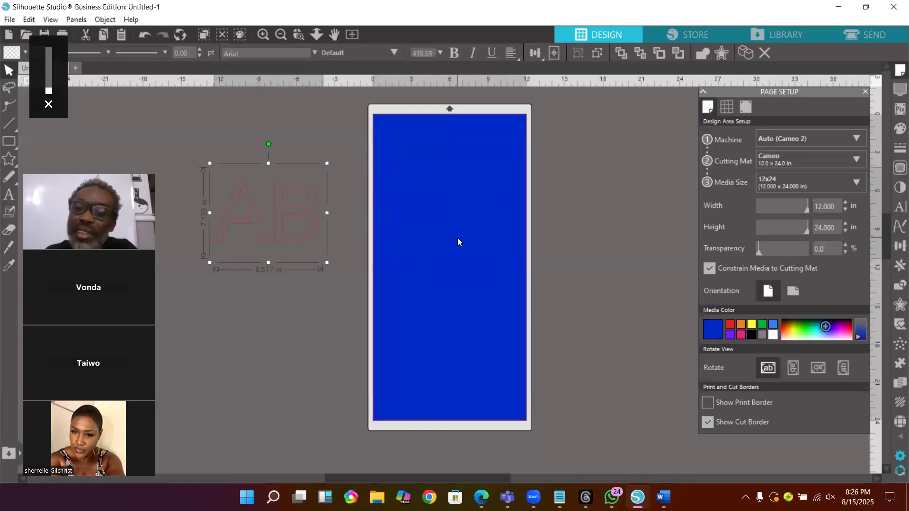
- Change the page's media color to black, gray and red in turn, ending on orange
{"action": "left_click", "coordinate": [750, 333]}
{"action": "left_click", "coordinate": [761, 334]}
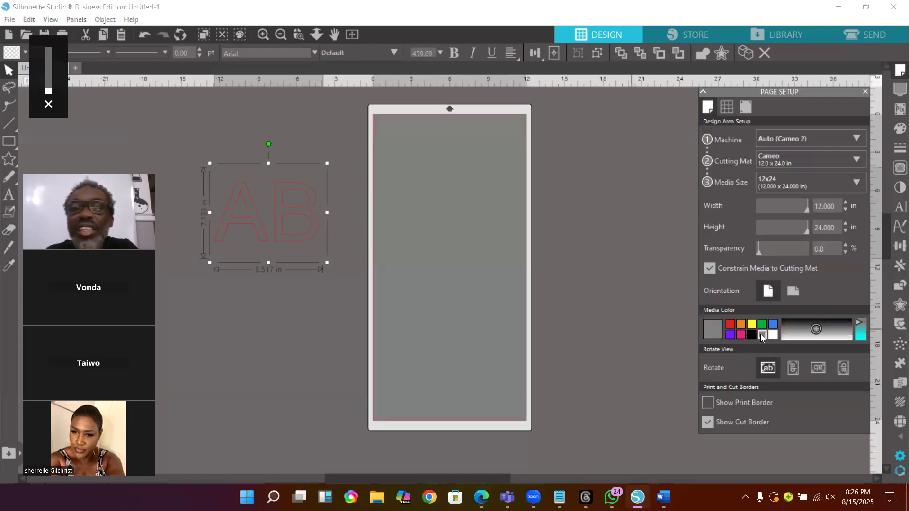
{"action": "left_click", "coordinate": [730, 325]}
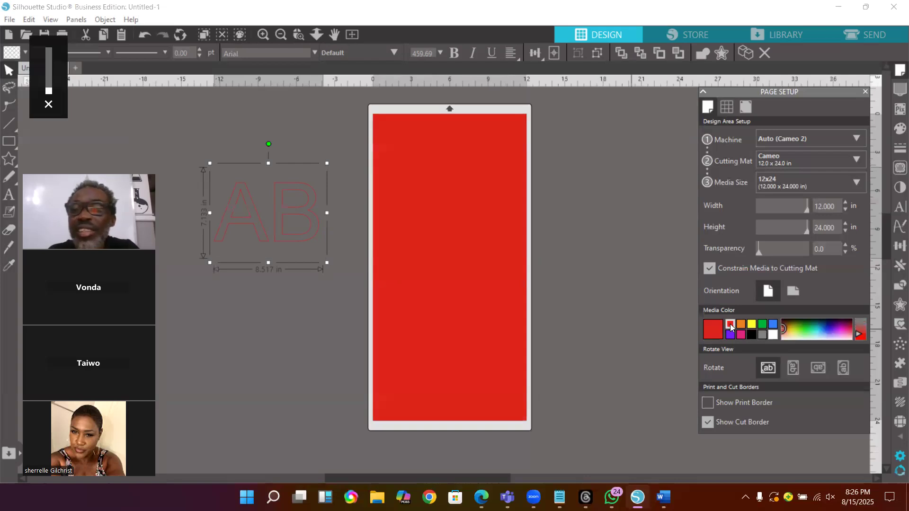
{"action": "left_click", "coordinate": [741, 325]}
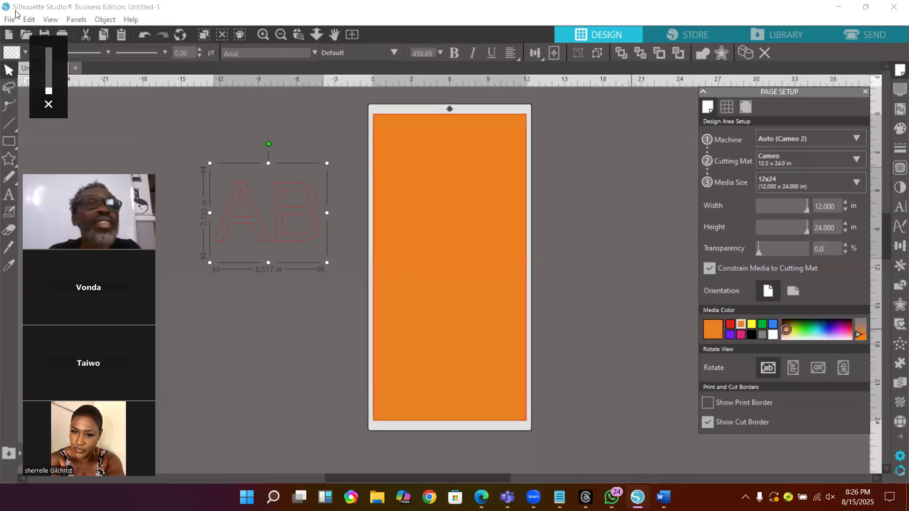
- Open the file "Jesulaiyemi Beauti girl" from the new Silhouette files folder
{"action": "left_click", "coordinate": [26, 35]}
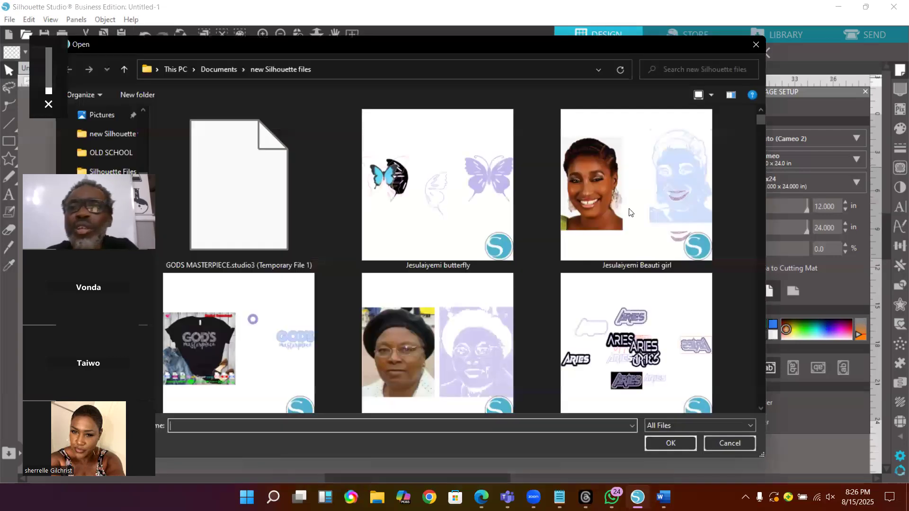
{"action": "left_click", "coordinate": [664, 196]}
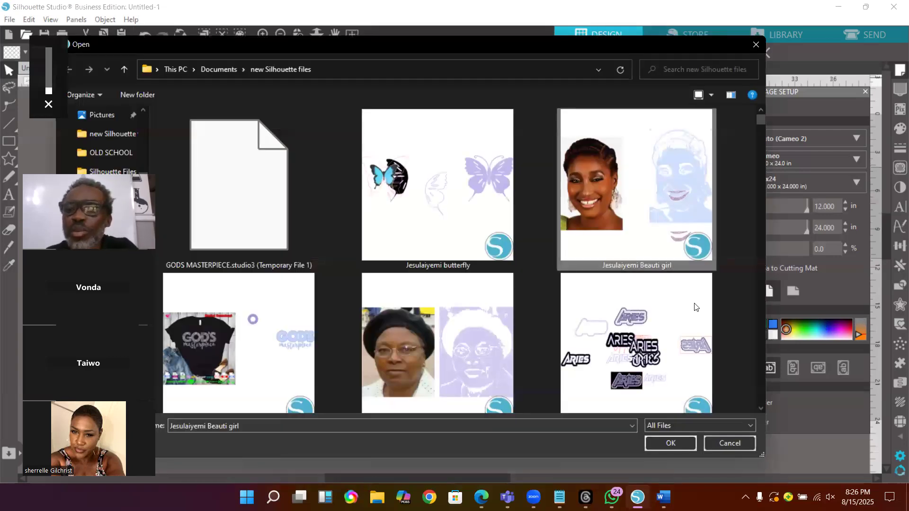
{"action": "left_click", "coordinate": [672, 444]}
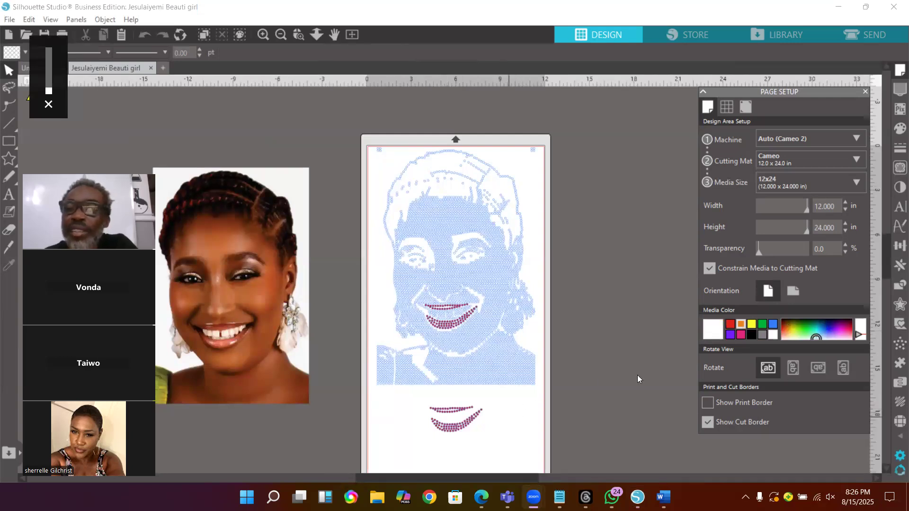
- Change the media color behind the rhinestone portrait to yellow and then black, and move the source photo closer to the page
{"action": "left_click", "coordinate": [752, 326]}
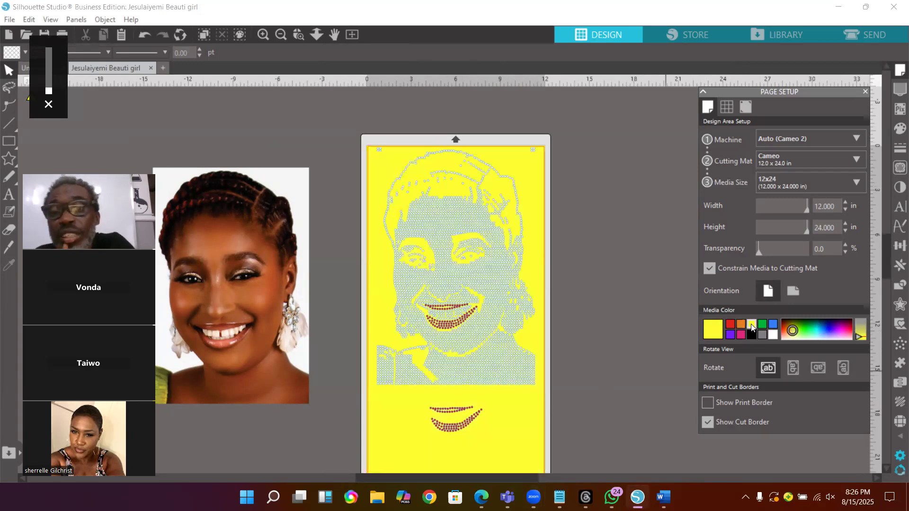
{"action": "left_click", "coordinate": [752, 335]}
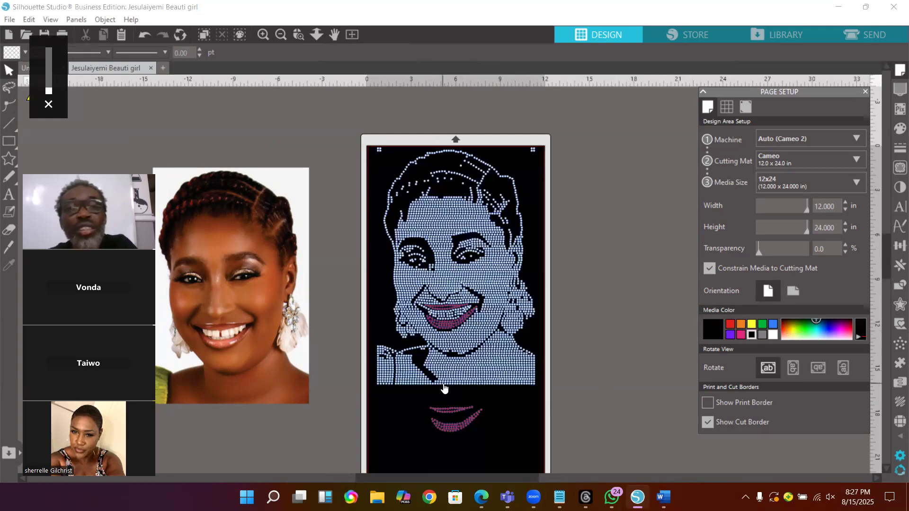
{"action": "left_click_drag", "start_coordinate": [297, 349], "coordinate": [341, 324]}
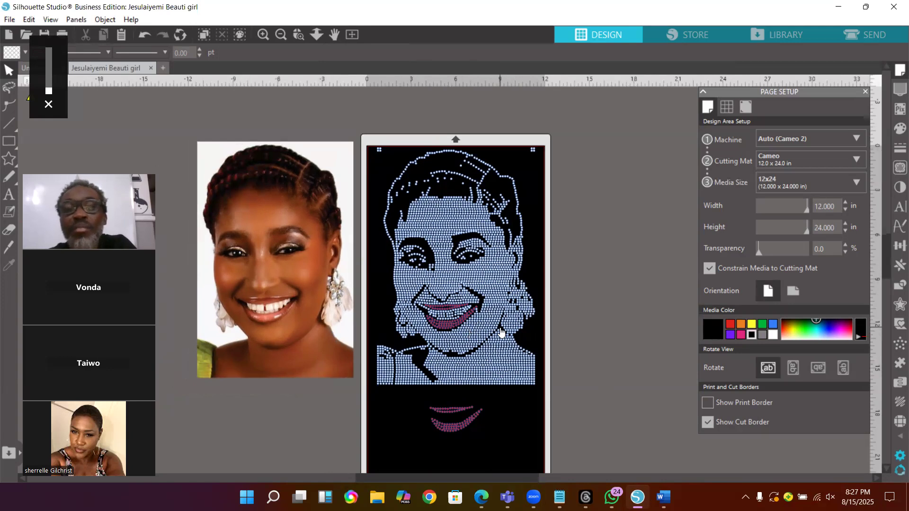
- Try gray, blue and orange media colors behind the rhinestone portrait, and finish with white
{"action": "left_click", "coordinate": [763, 334]}
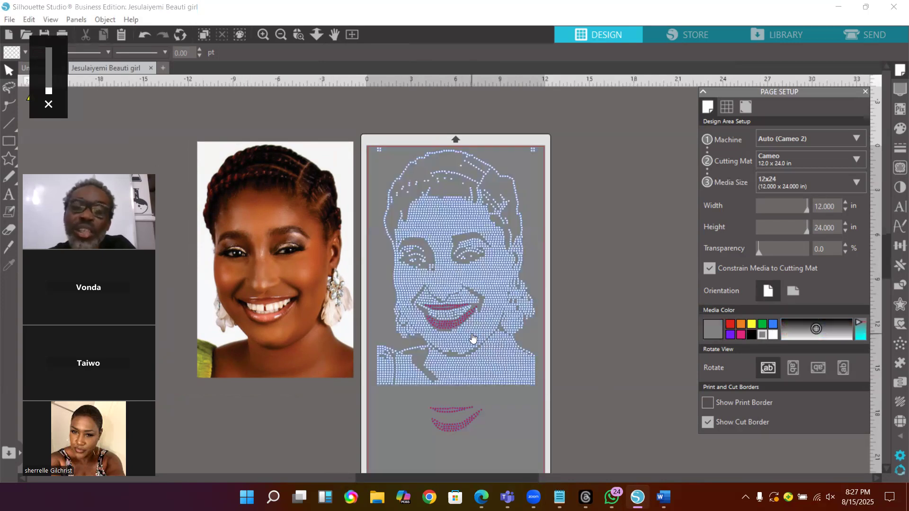
{"action": "left_click", "coordinate": [774, 325]}
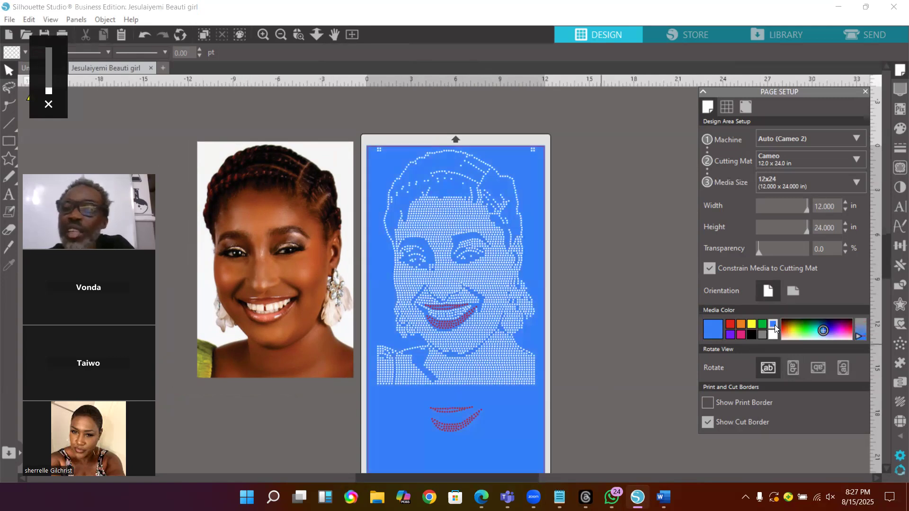
{"action": "left_click", "coordinate": [741, 324]}
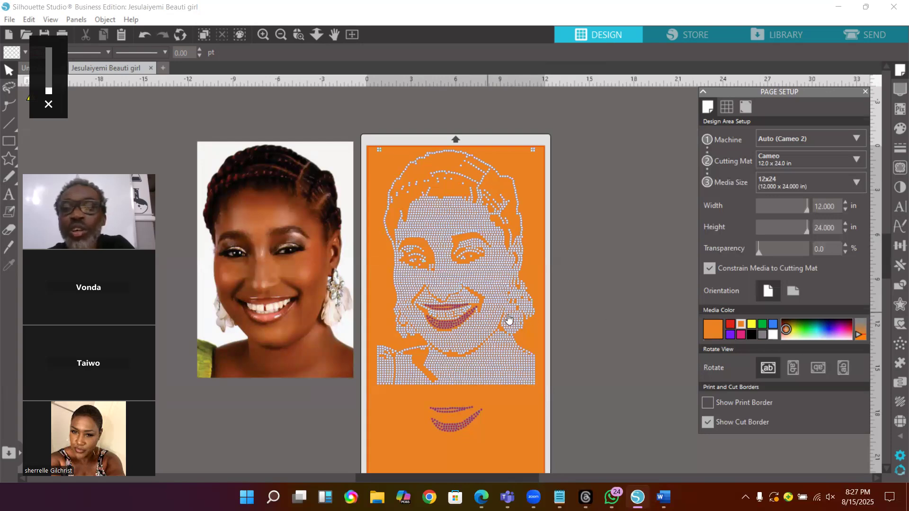
{"action": "left_click", "coordinate": [772, 335]}
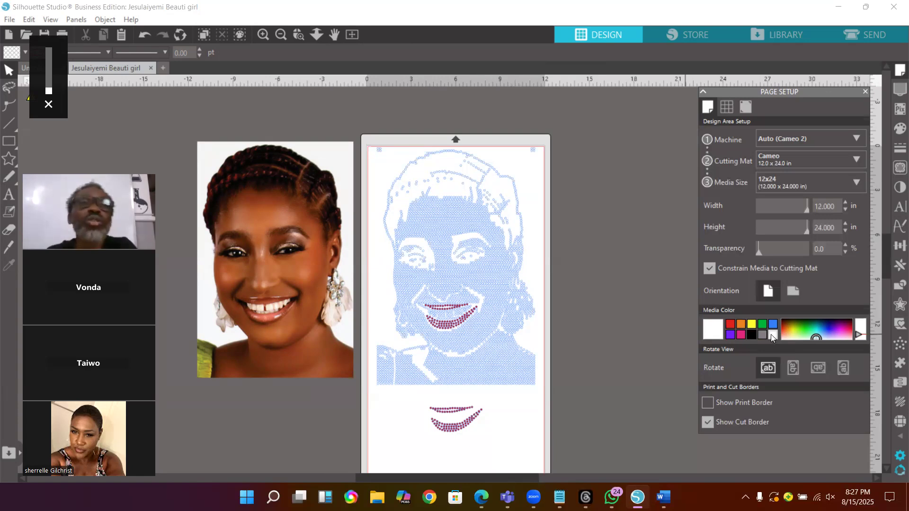
- Rotate the view of the rhinestone portrait through the three turned orientations, and return it upright
{"action": "left_click", "coordinate": [27, 69]}
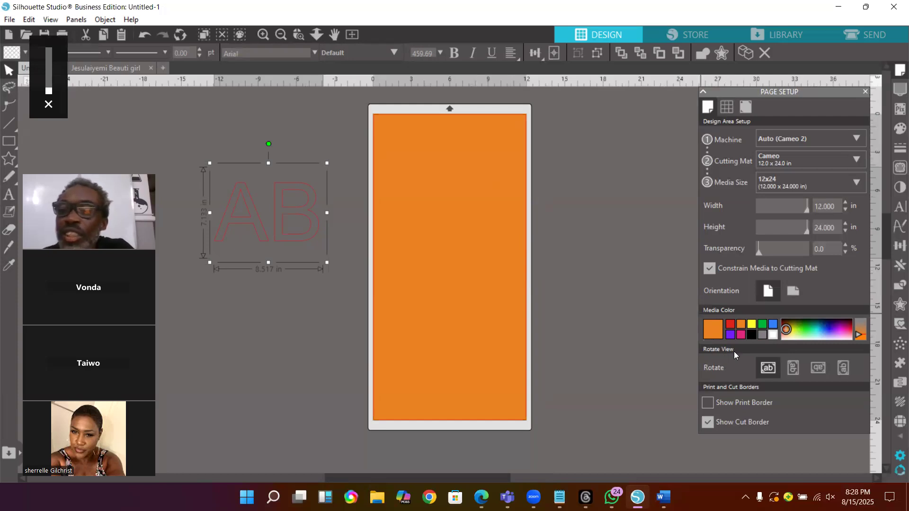
{"action": "left_click", "coordinate": [103, 63]}
{"action": "left_click", "coordinate": [499, 283]}
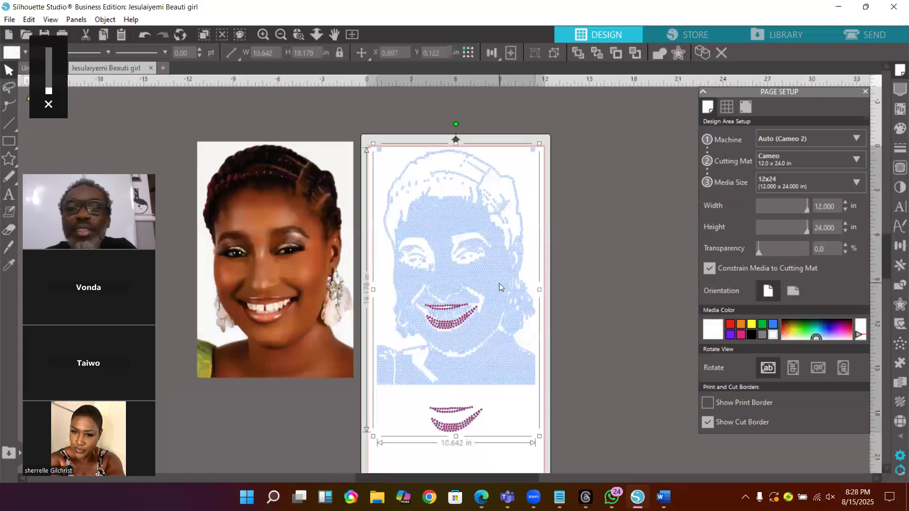
{"action": "left_click", "coordinate": [794, 370]}
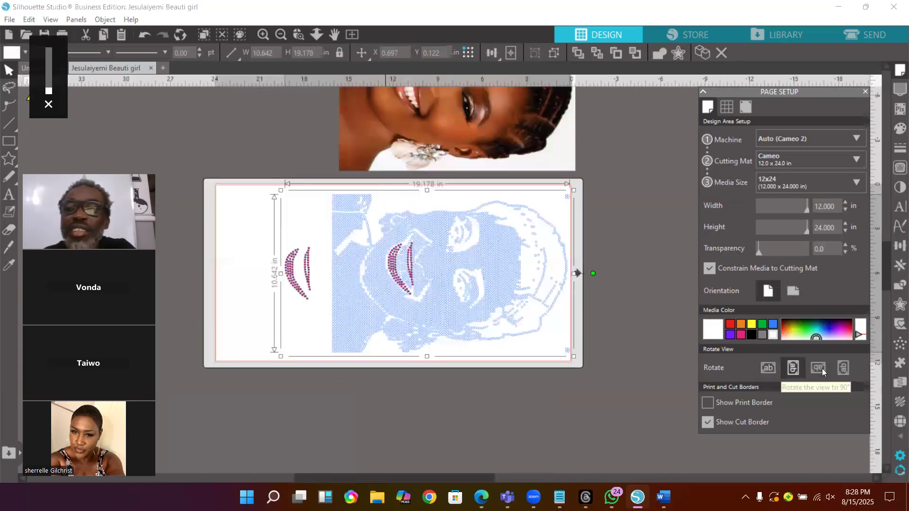
{"action": "left_click", "coordinate": [816, 369]}
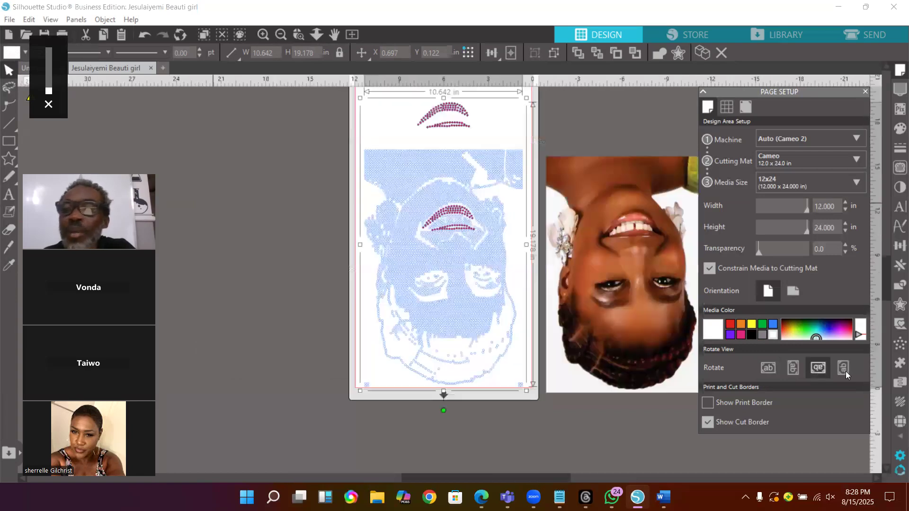
{"action": "left_click", "coordinate": [845, 370]}
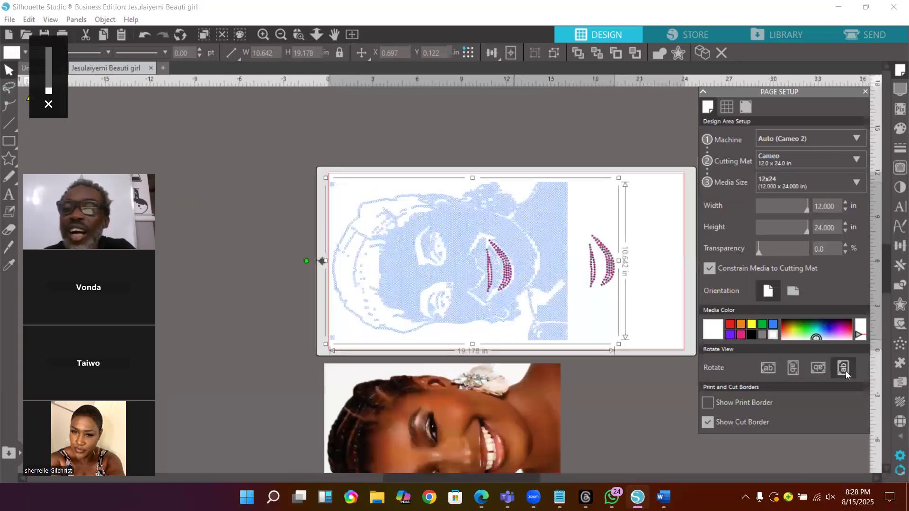
{"action": "left_click", "coordinate": [768, 370]}
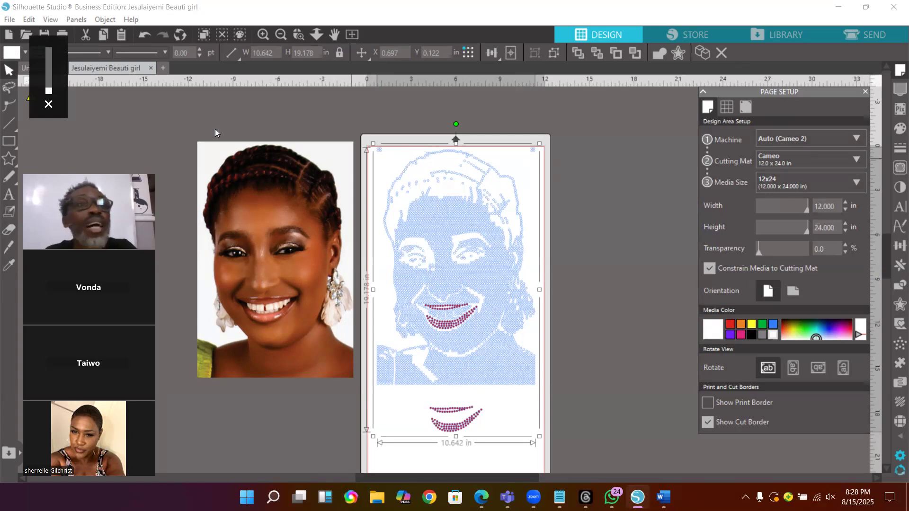
- Set the Untitled-1 page's media color to white, and shift the rhinestone portrait slightly down on its own page
{"action": "left_click", "coordinate": [26, 68]}
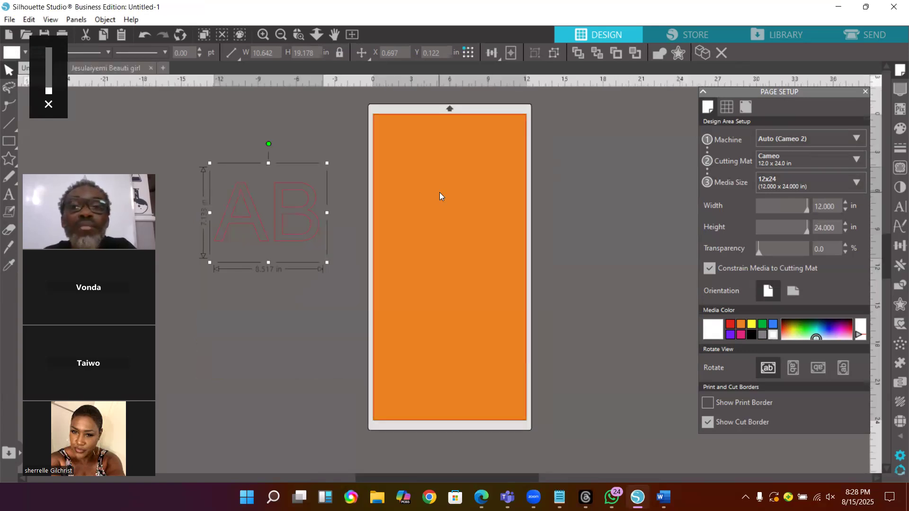
{"action": "left_click", "coordinate": [770, 336]}
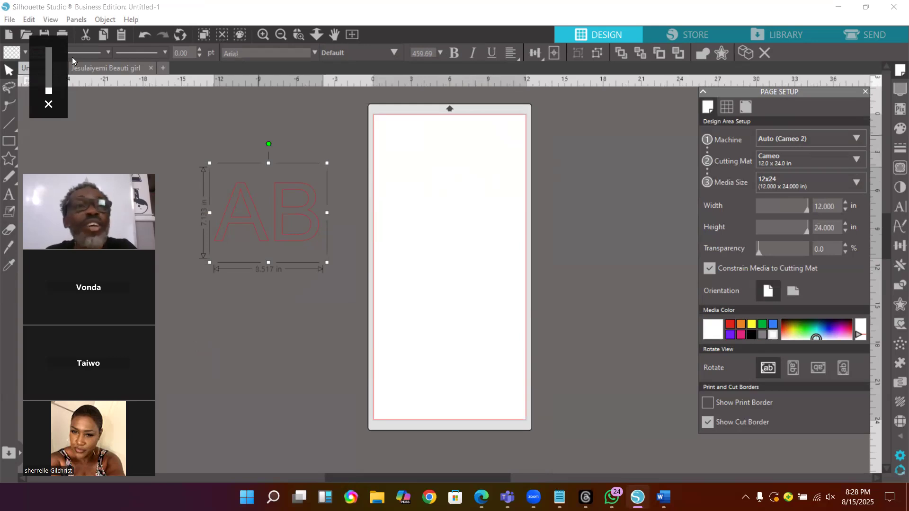
{"action": "left_click", "coordinate": [91, 68]}
{"action": "left_click_drag", "start_coordinate": [485, 232], "coordinate": [484, 235]}
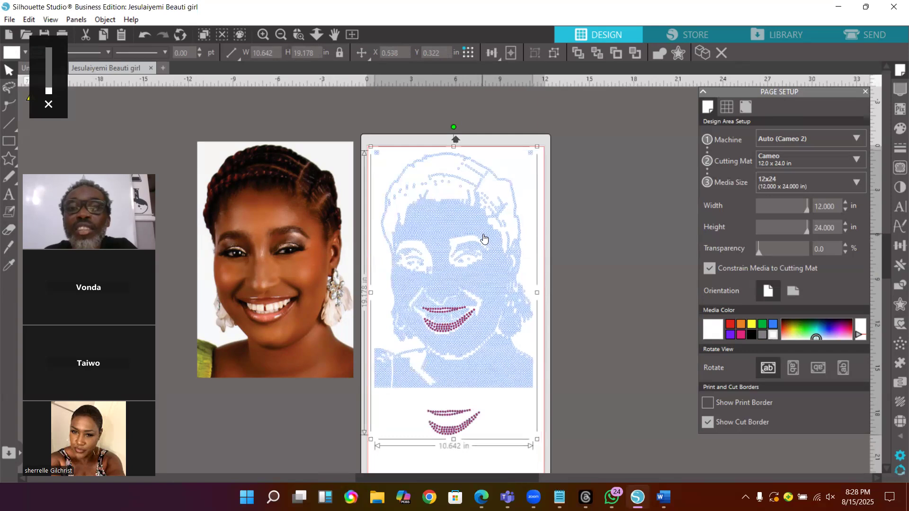
- Examine the portrait's cut preview and the Rhinestone Template Material cut settings, and return to the design workspace
{"action": "left_click", "coordinate": [873, 35]}
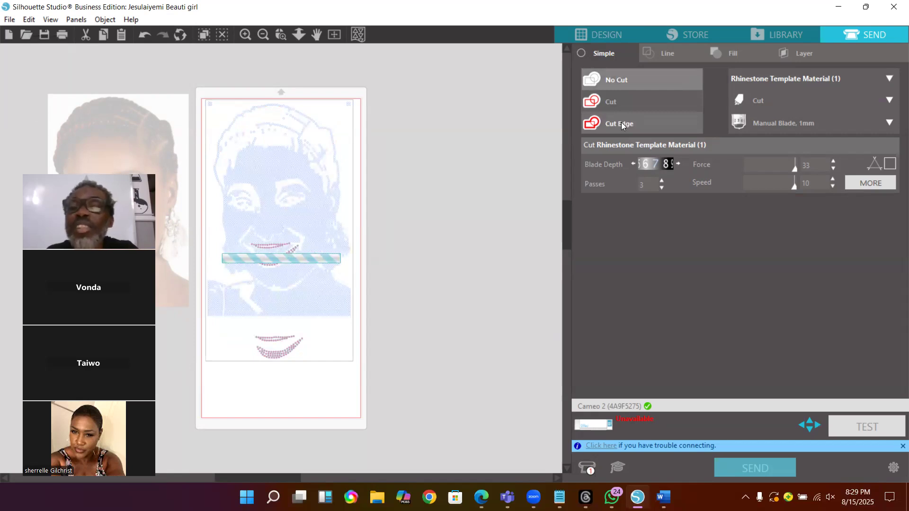
{"action": "left_click", "coordinate": [622, 126]}
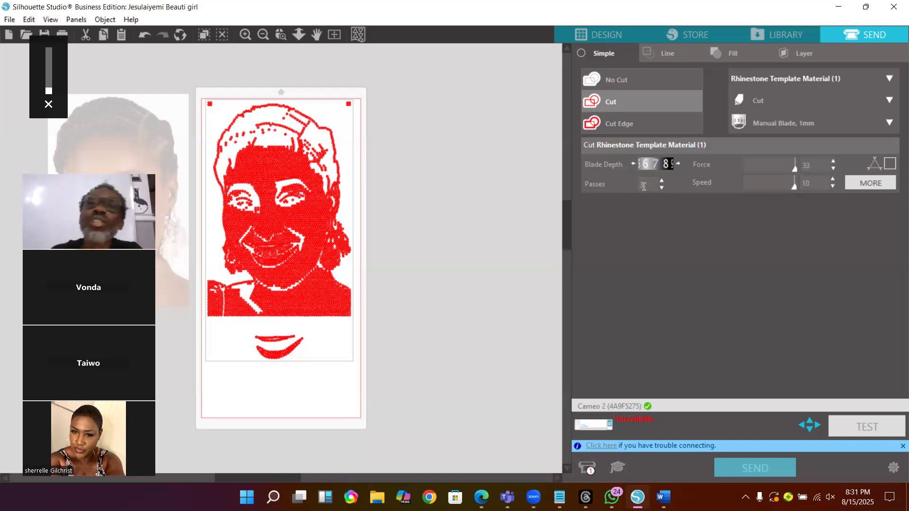
{"action": "left_click", "coordinate": [603, 34]}
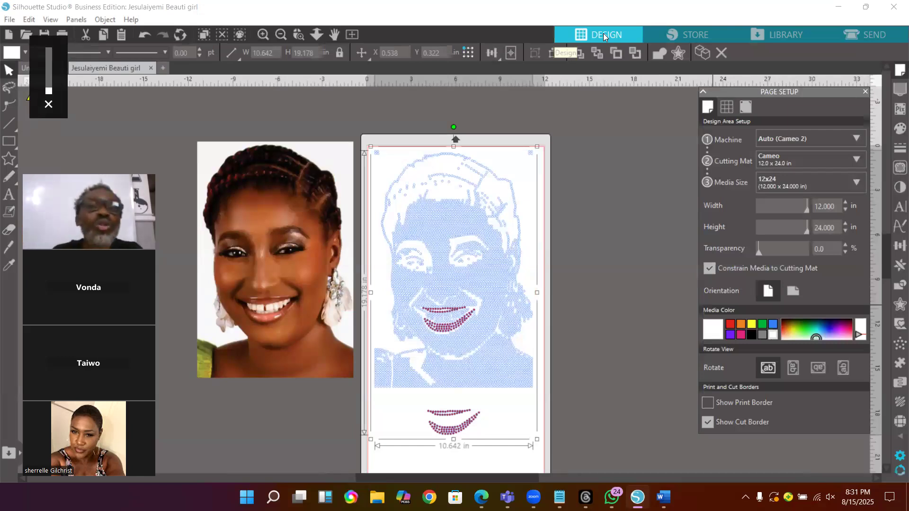
- Draw a rectangle about 6.67 in wide and 4.54 in high near the top of the Untitled-1 page
{"action": "left_click", "coordinate": [25, 69]}
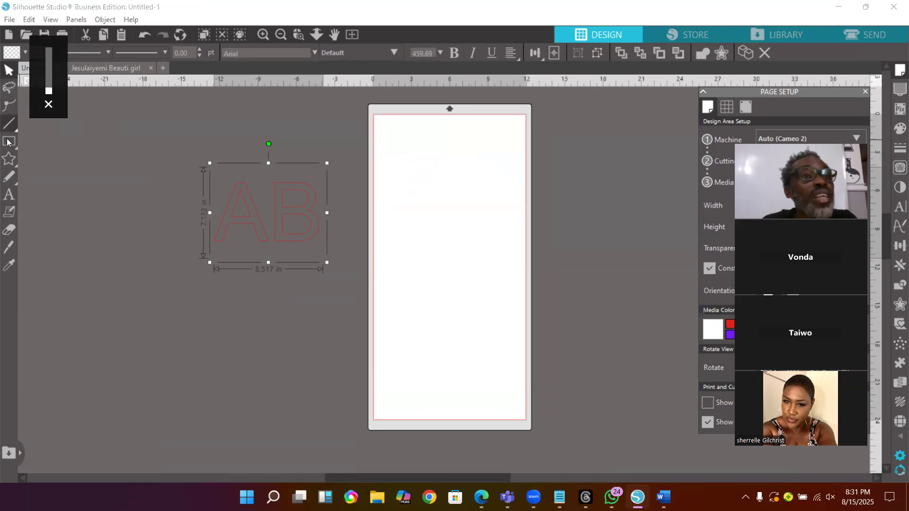
{"action": "mouse_move", "coordinate": [9, 145]}
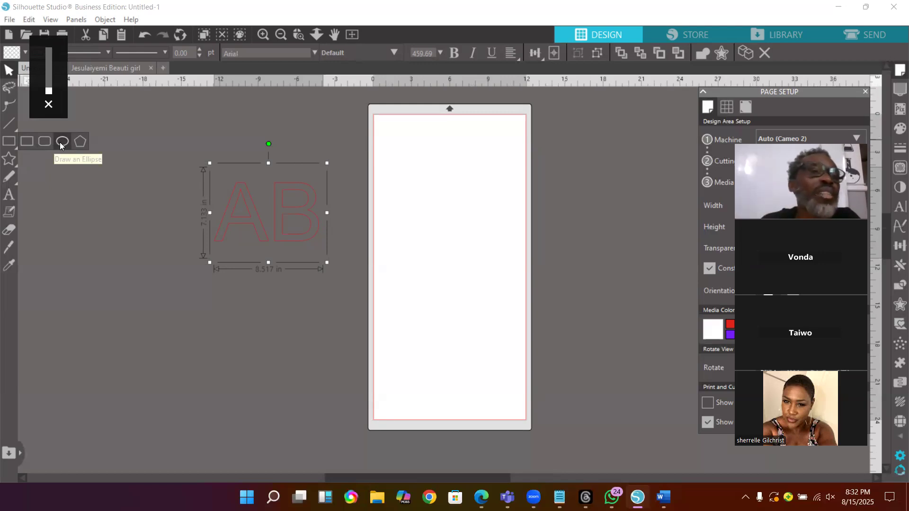
{"action": "left_click", "coordinate": [27, 141]}
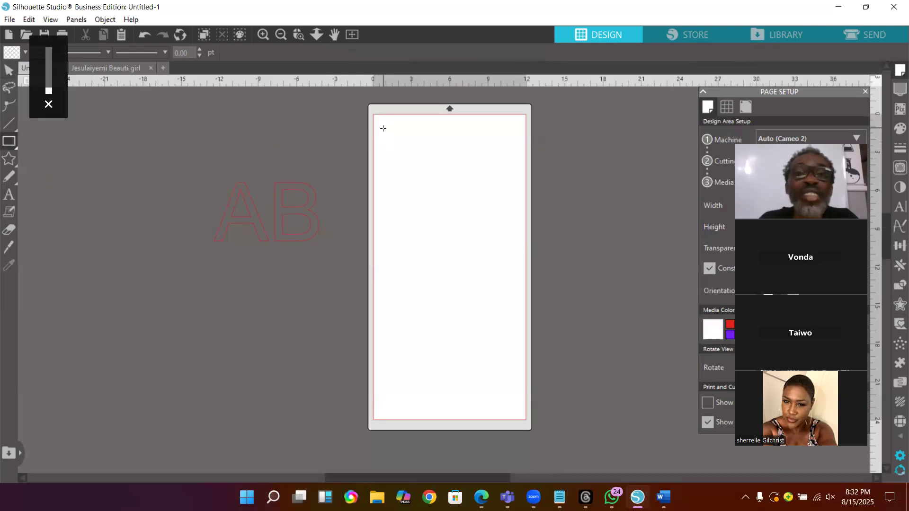
{"action": "left_click_drag", "start_coordinate": [383, 128], "coordinate": [467, 190]}
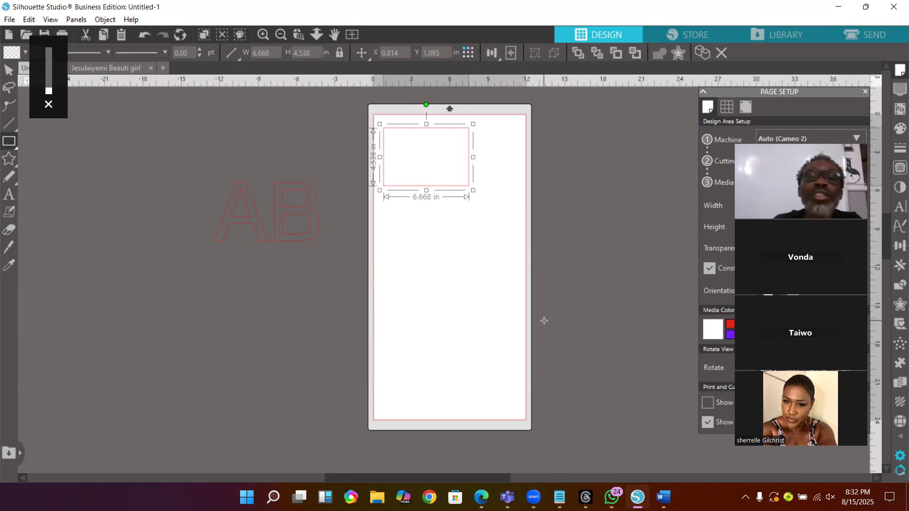
{"action": "left_click", "coordinate": [8, 70]}
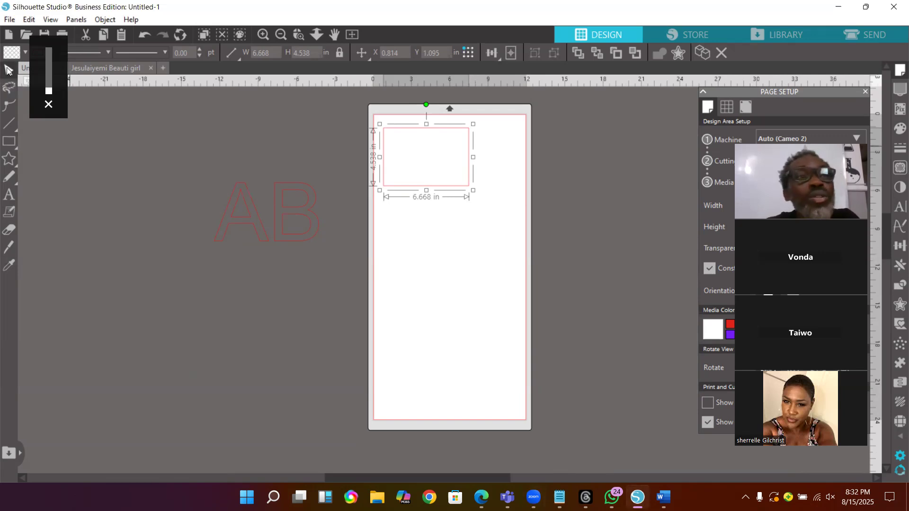
- Draw an ellipse about 6.95 by 7.09 in, one about 3.38 by 2.73 in, and a circle about 5.56 in across below the rectangle
{"action": "left_click", "coordinate": [10, 142]}
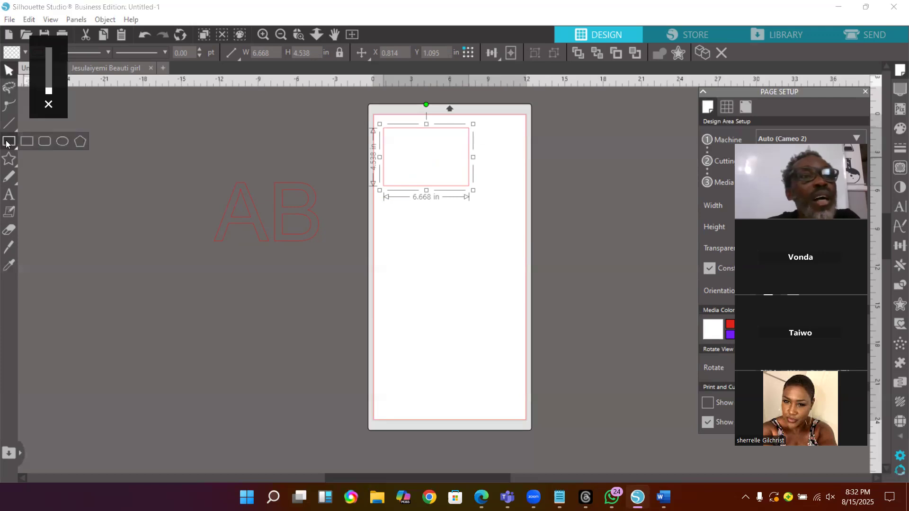
{"action": "left_click", "coordinate": [59, 143]}
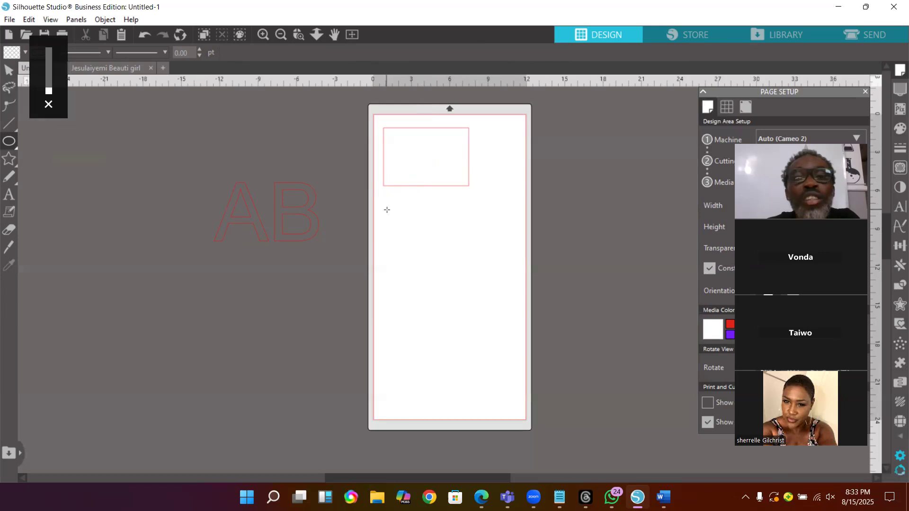
{"action": "mouse_move", "coordinate": [387, 209]}
{"action": "left_mouse_down"}
{"action": "mouse_move", "coordinate": [408, 246]}
{"action": "mouse_move", "coordinate": [476, 303]}
{"action": "left_mouse_up"}
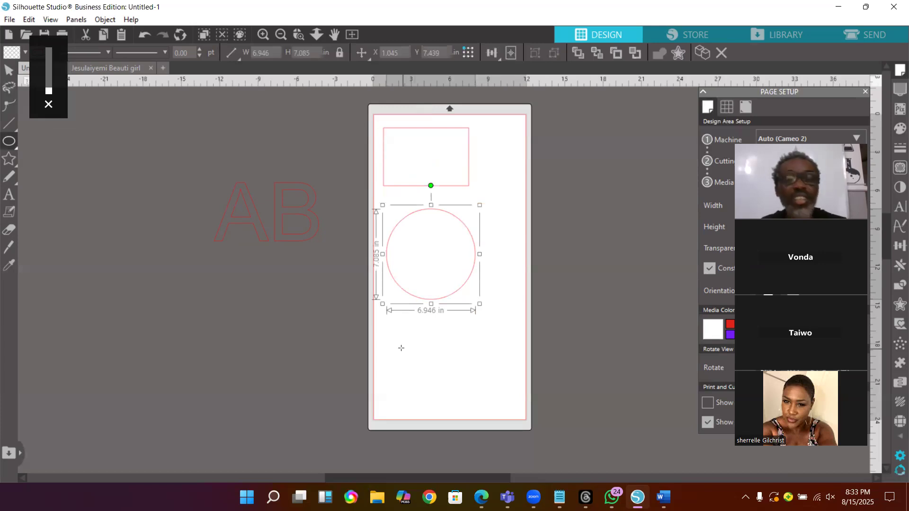
{"action": "left_click_drag", "start_coordinate": [397, 342], "coordinate": [439, 377]}
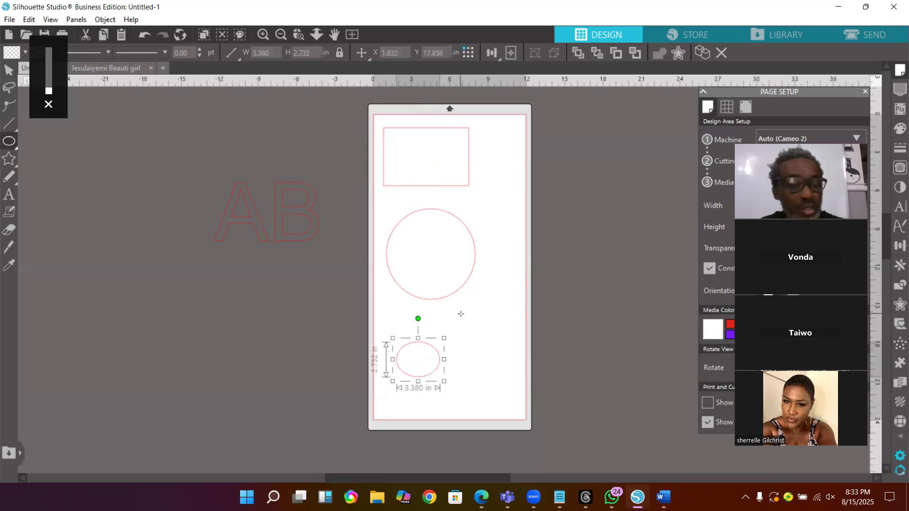
{"action": "left_click_drag", "start_coordinate": [457, 308], "coordinate": [517, 390]}
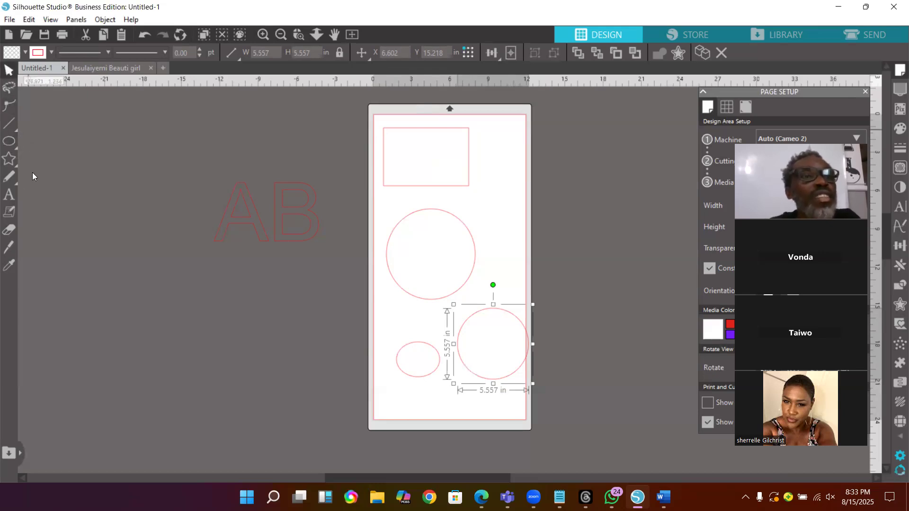
- Add the text "ASSSDFGHM Bnb" beside the rectangle and the large ellipse
{"action": "mouse_move", "coordinate": [8, 164]}
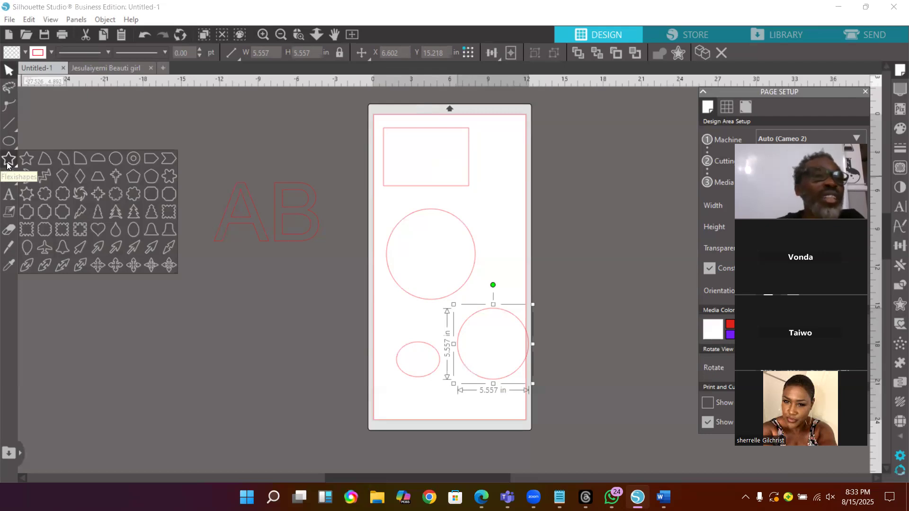
{"action": "mouse_move", "coordinate": [3, 182]}
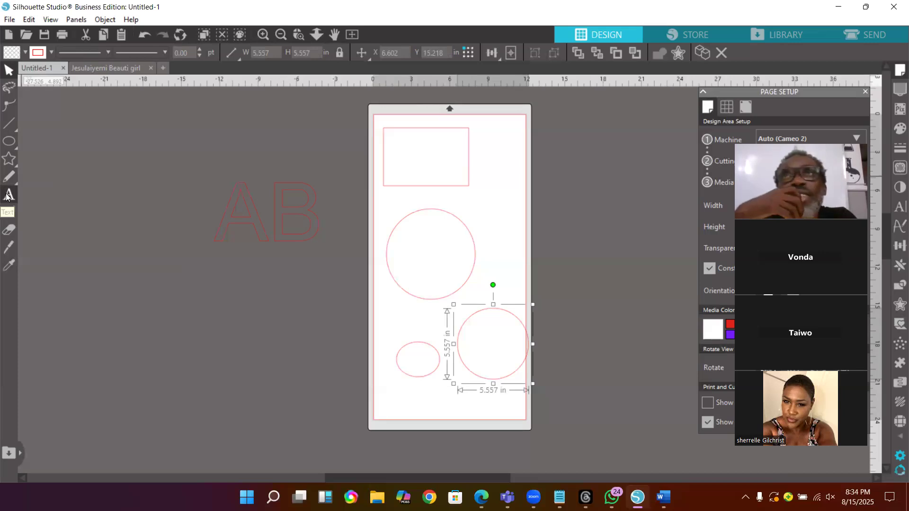
{"action": "left_click", "coordinate": [7, 195]}
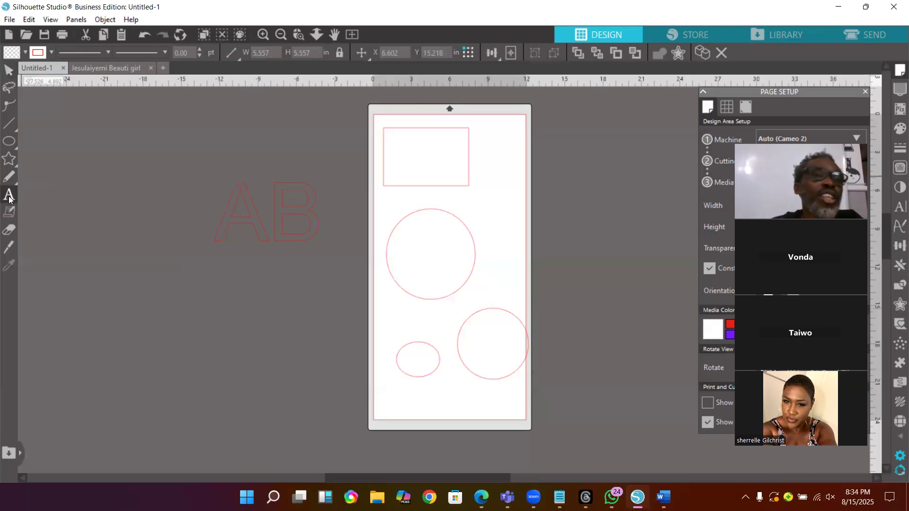
{"action": "left_click", "coordinate": [480, 201]}
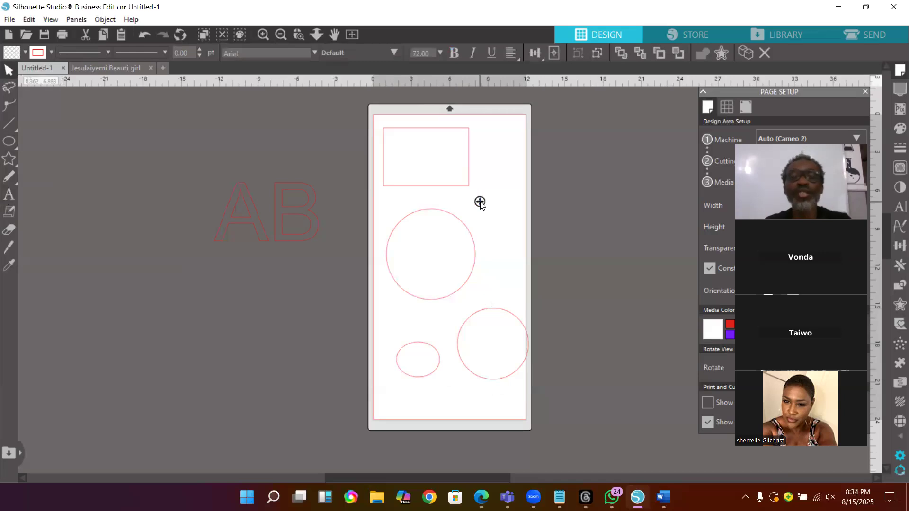
{"action": "type", "text": "ASSSD"}
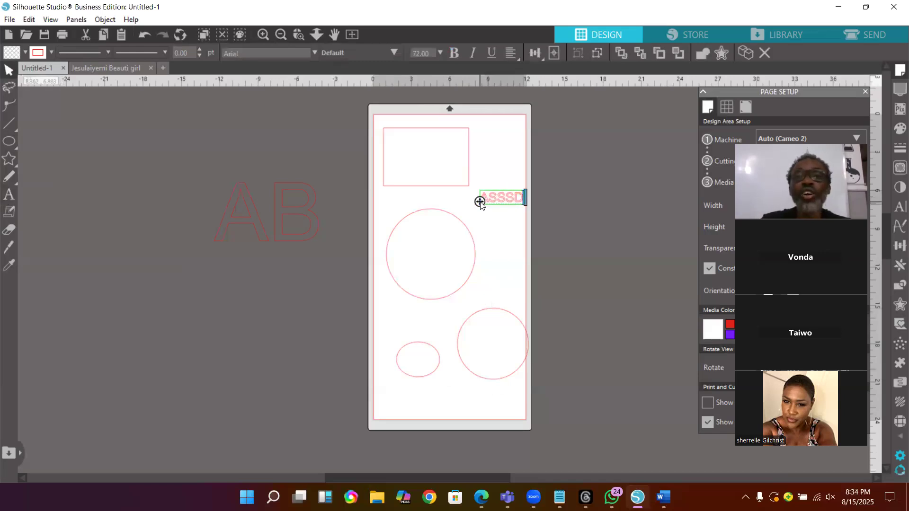
{"action": "type", "text": "FGHM Bnh"}
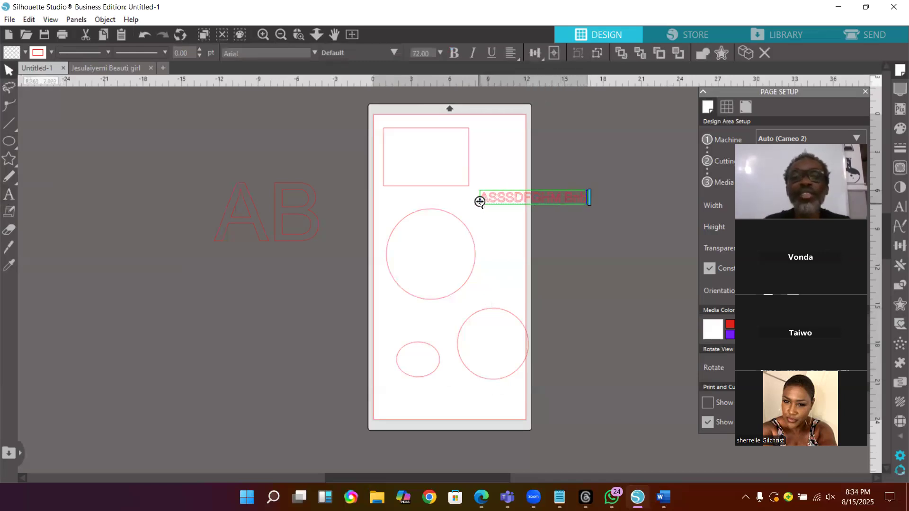
{"action": "left_click", "coordinate": [10, 214]}
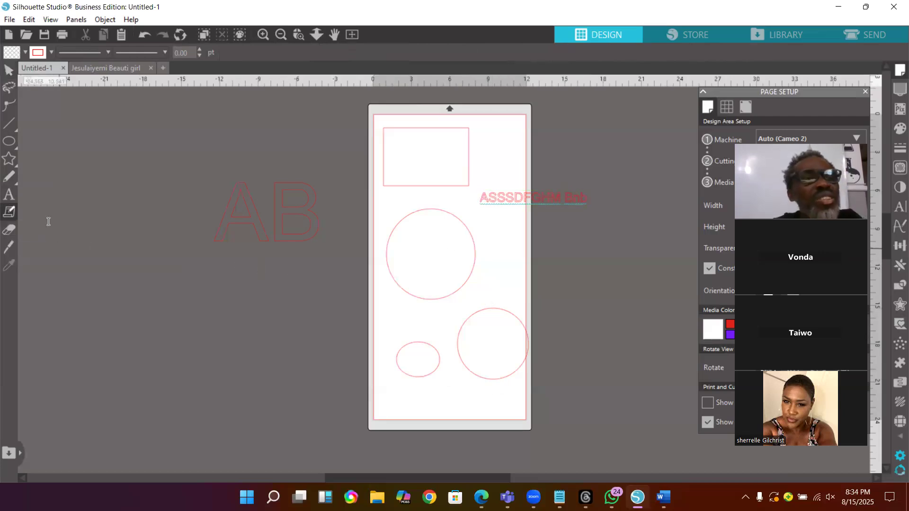
{"action": "left_click", "coordinate": [7, 71]}
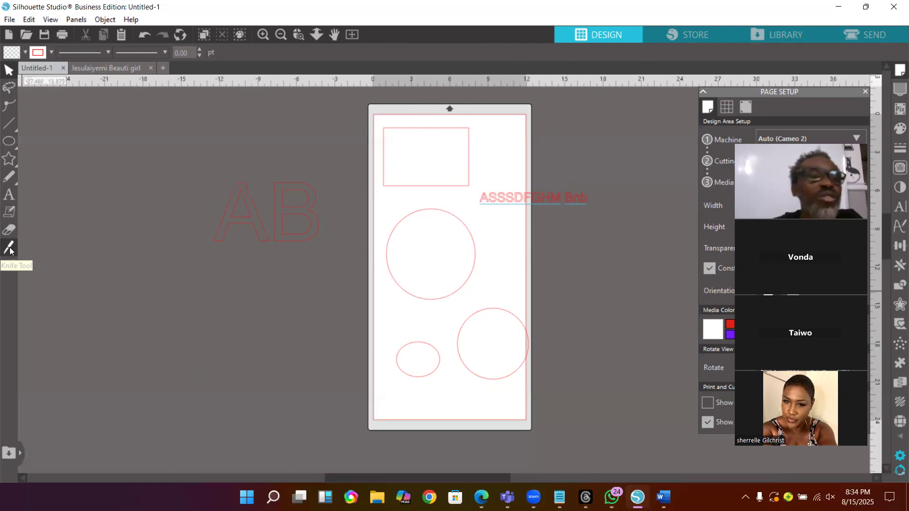
- Try to cut through the lower edge of the large ellipse with a straight outline Knife tool cut
{"action": "left_click", "coordinate": [10, 249]}
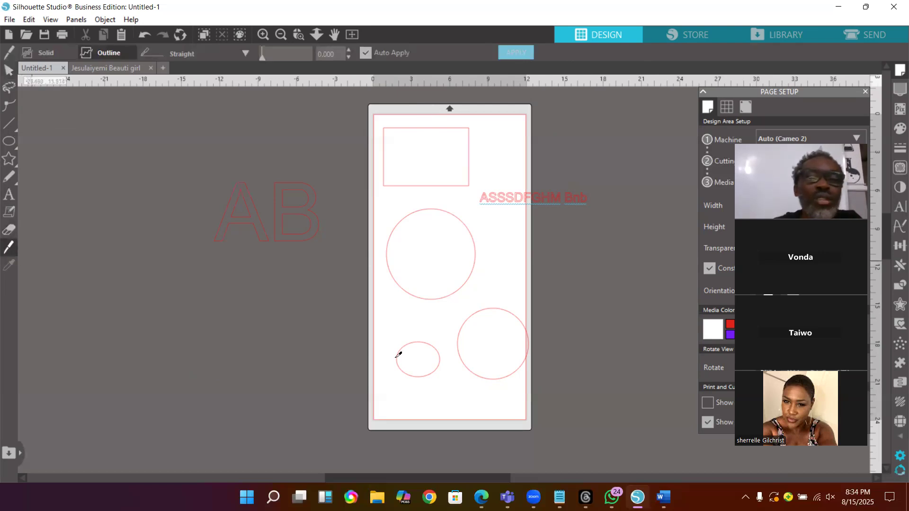
{"action": "left_click_drag", "start_coordinate": [446, 280], "coordinate": [450, 315]}
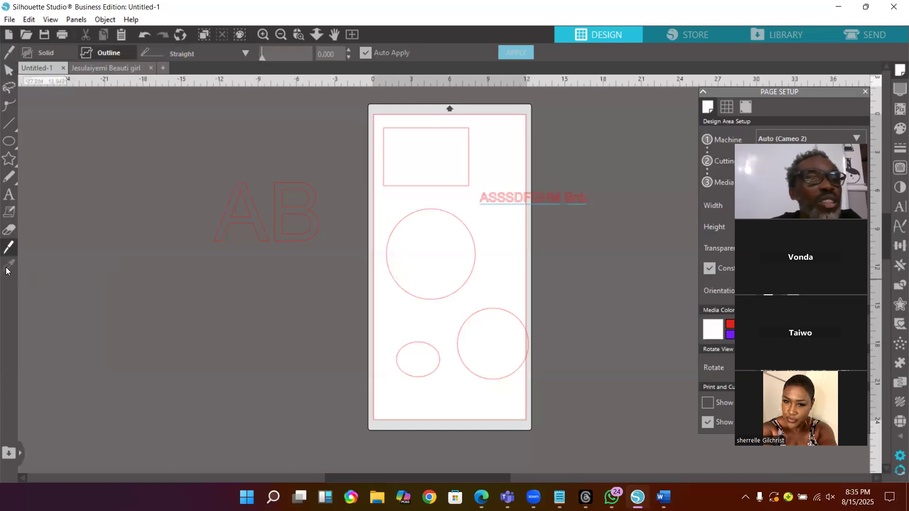
{"action": "left_click", "coordinate": [8, 72]}
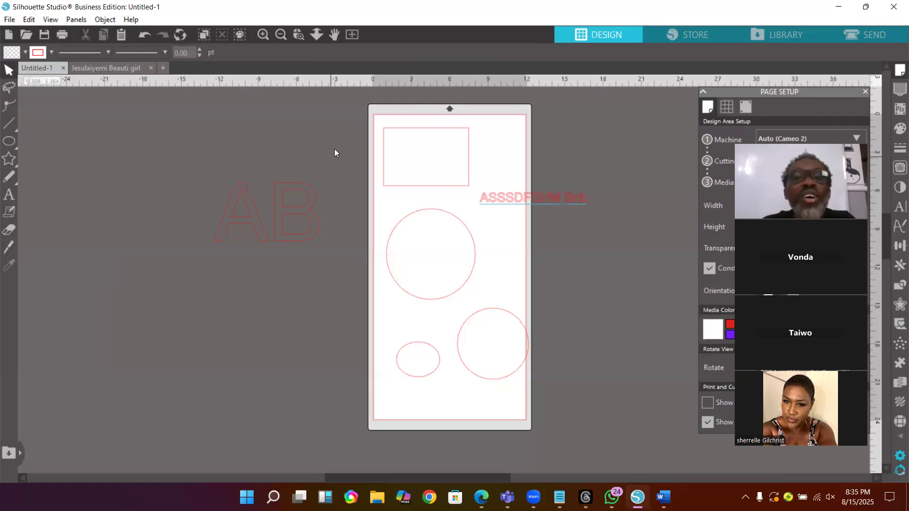
- Select the rectangle alone, and then select all shapes and the text on the page together
{"action": "left_click", "coordinate": [383, 150]}
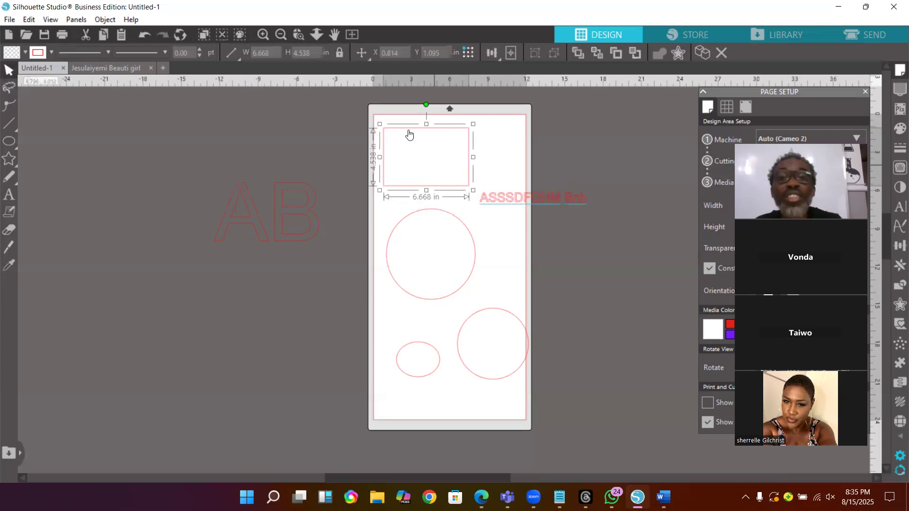
{"action": "left_click", "coordinate": [343, 108]}
{"action": "left_click_drag", "start_coordinate": [349, 132], "coordinate": [552, 382]}
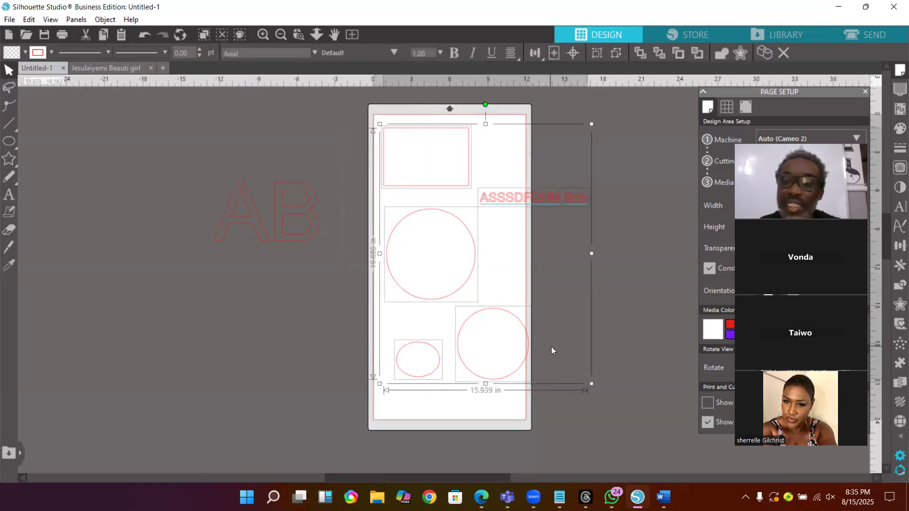
- Select the rectangle, both ellipses, the circle, the "ASSSDFGHM Bnb" text and the off-page "AB" text together, and clear the selection
{"action": "left_click", "coordinate": [618, 317]}
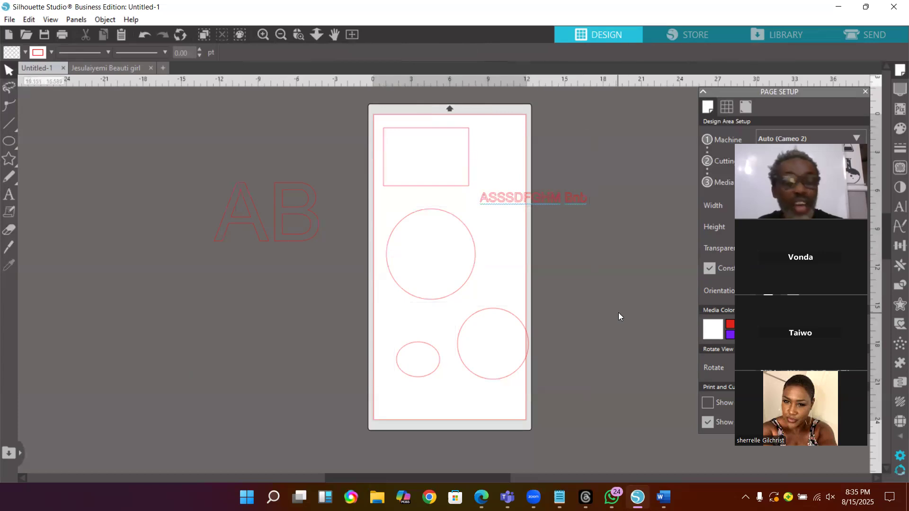
{"action": "left_click", "coordinate": [445, 187]}
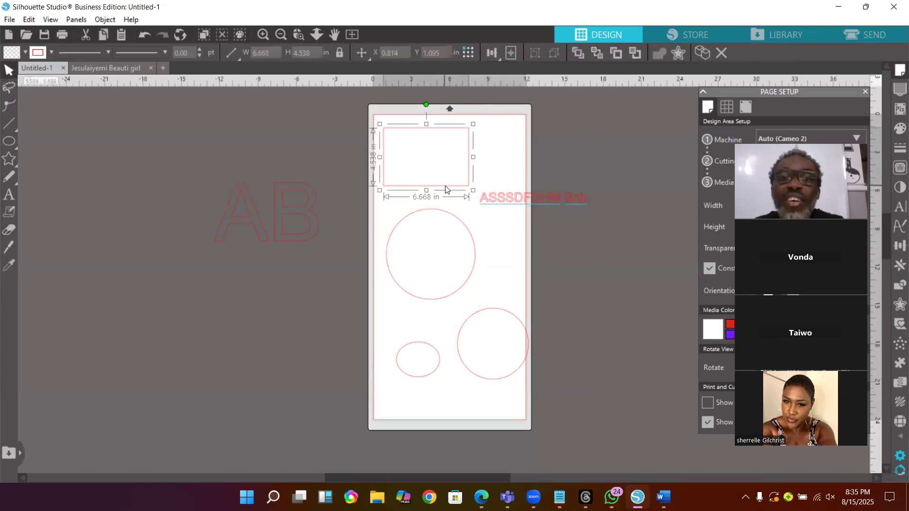
{"action": "left_click", "coordinate": [455, 218], "text": "shift"}
{"action": "left_click", "coordinate": [494, 205], "text": "shift"}
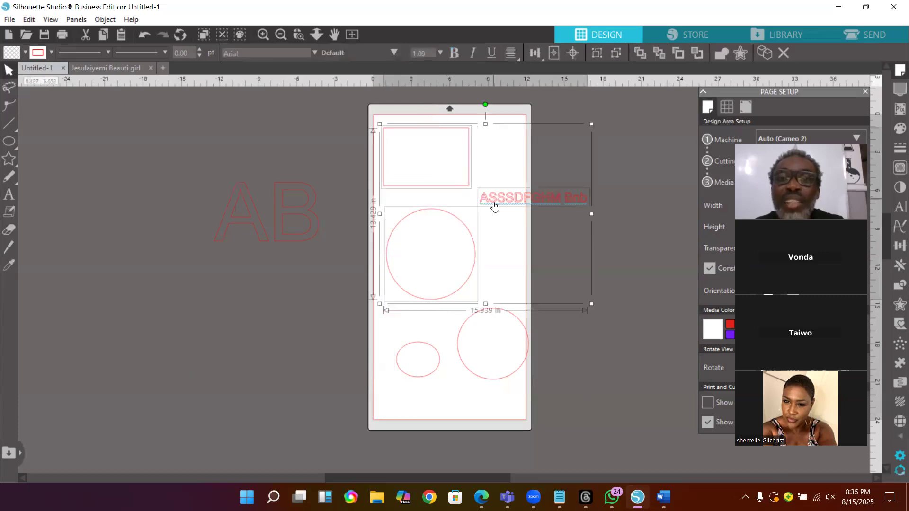
{"action": "left_click", "coordinate": [472, 315], "text": "shift"}
{"action": "left_click", "coordinate": [434, 358], "text": "shift"}
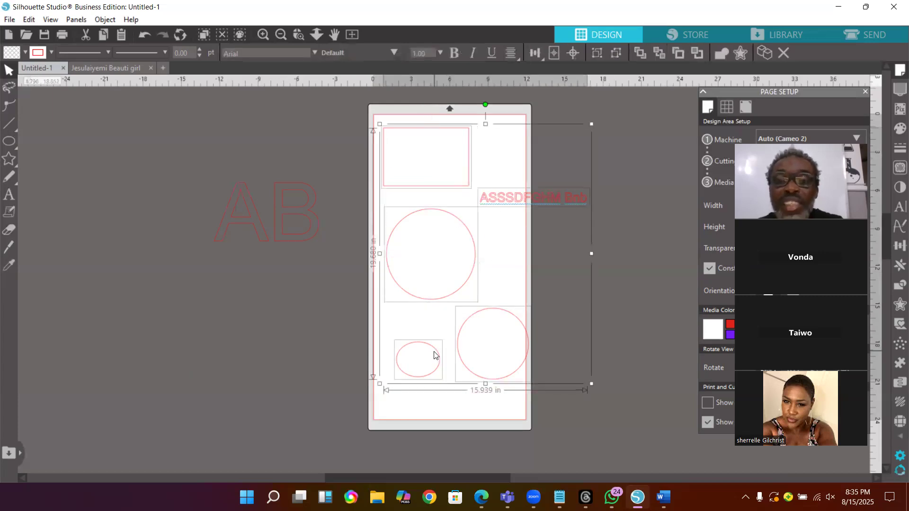
{"action": "left_click", "coordinate": [316, 238], "text": "shift"}
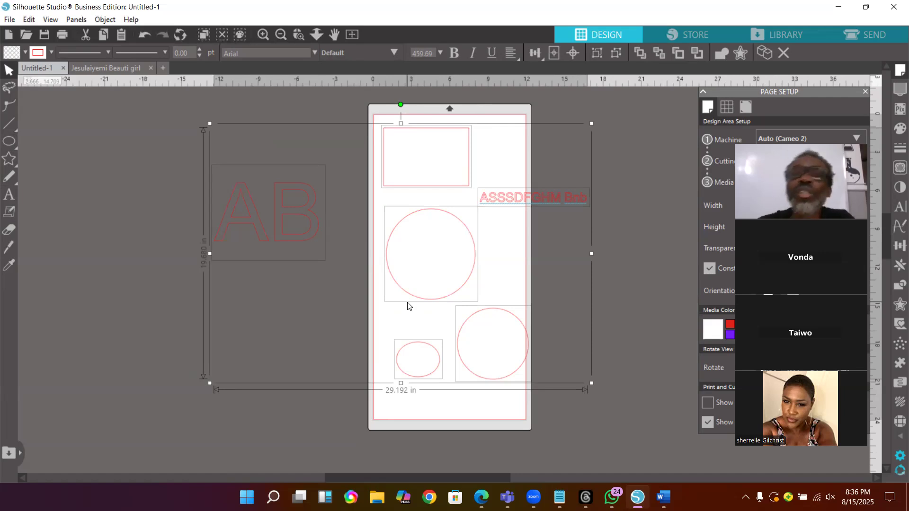
{"action": "left_click", "coordinate": [631, 362]}
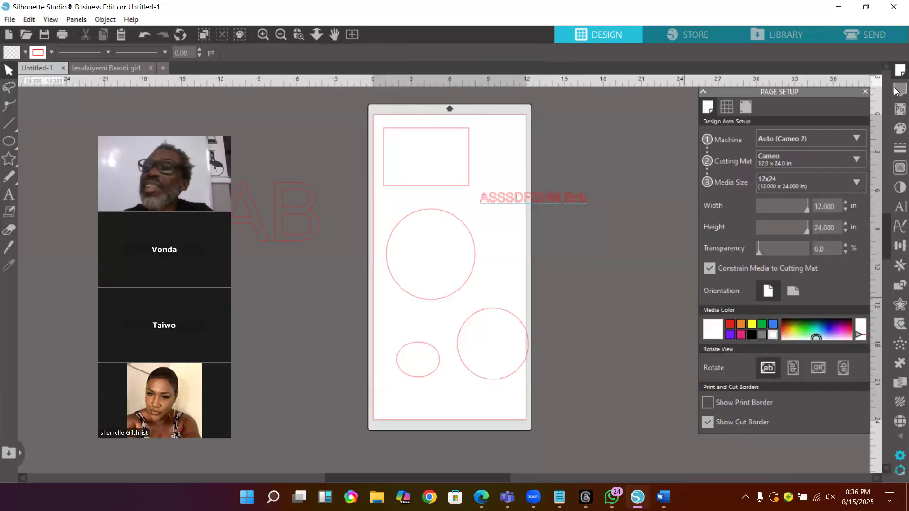
- Shift the rectangle partly off the page and enlarge the "ASSSDFGHM Bnb" text to about 16.24 by 2.16 in
{"action": "left_click", "coordinate": [896, 247]}
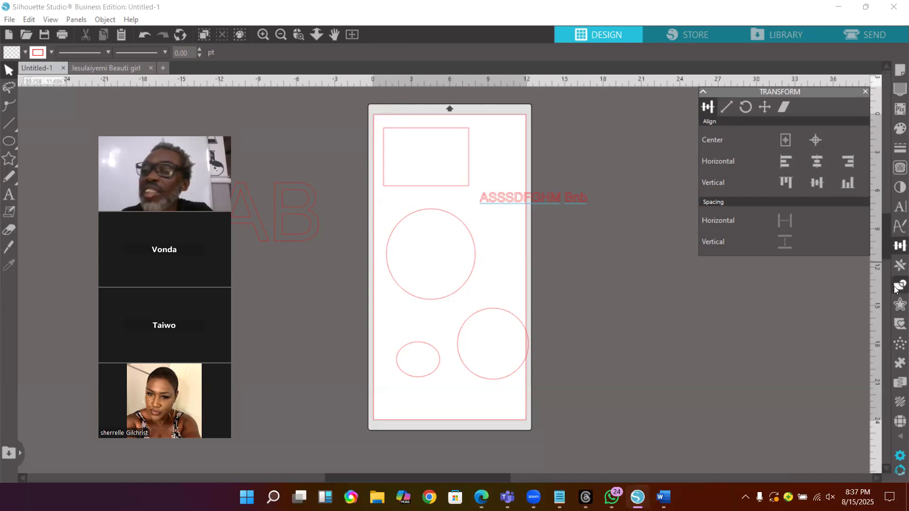
{"action": "left_click", "coordinate": [896, 208]}
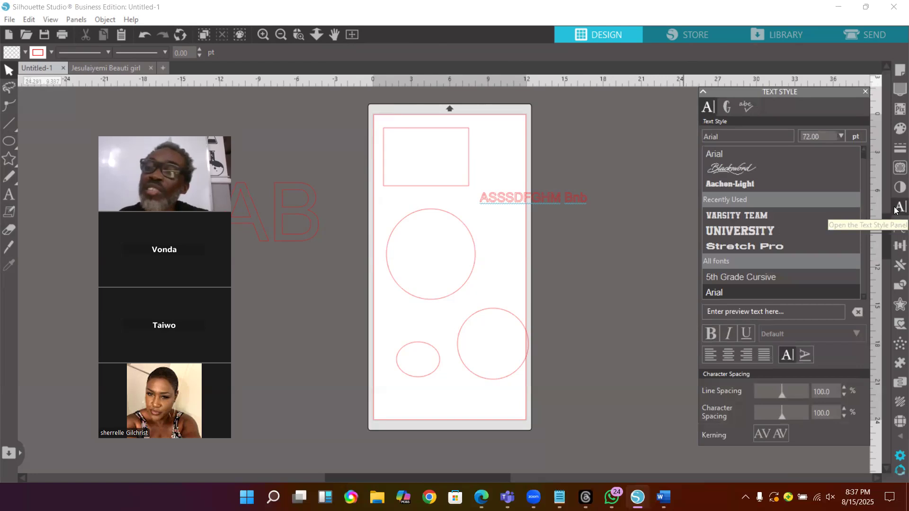
{"action": "left_click", "coordinate": [556, 208]}
{"action": "left_click_drag", "start_coordinate": [467, 176], "coordinate": [400, 178]}
{"action": "left_click", "coordinate": [516, 199]}
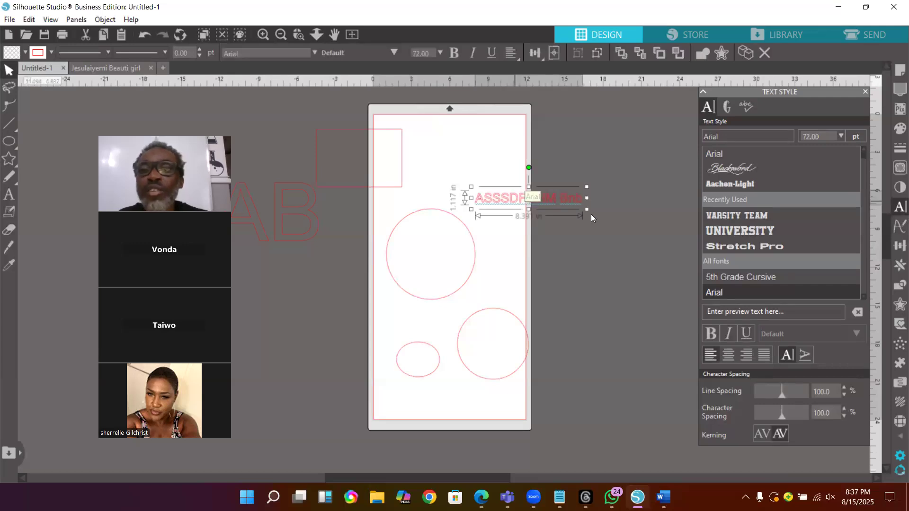
{"action": "left_click_drag", "start_coordinate": [586, 209], "coordinate": [673, 313]}
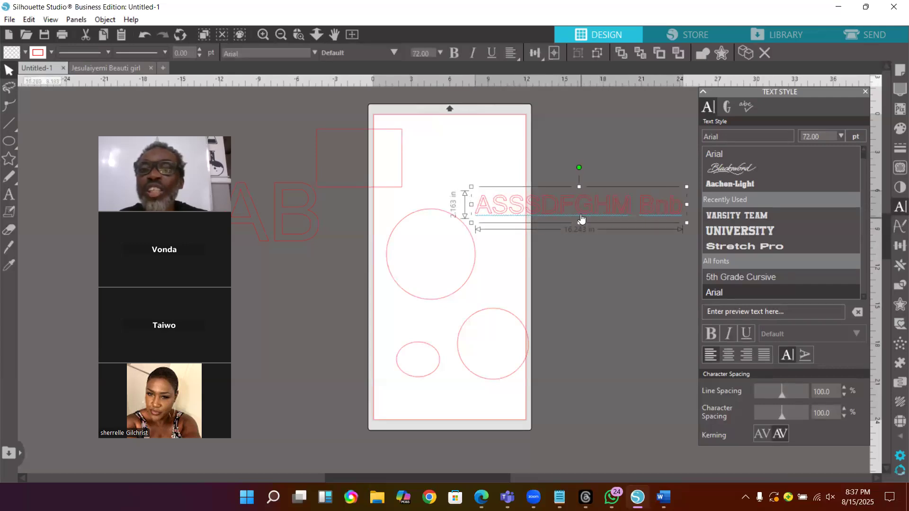
{"action": "left_click_drag", "start_coordinate": [596, 232], "coordinate": [609, 253]}
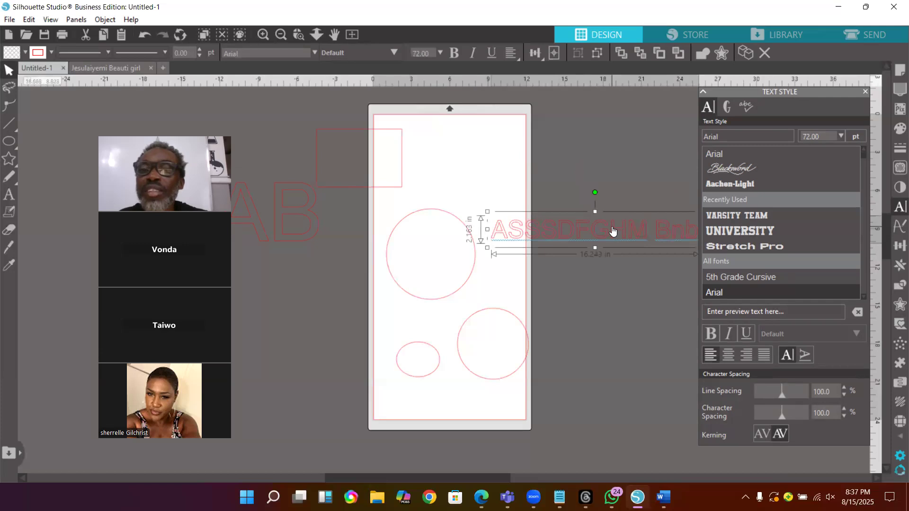
- Move the text up over the page and try it in the Varsity Team and University fonts
{"action": "left_click", "coordinate": [740, 216]}
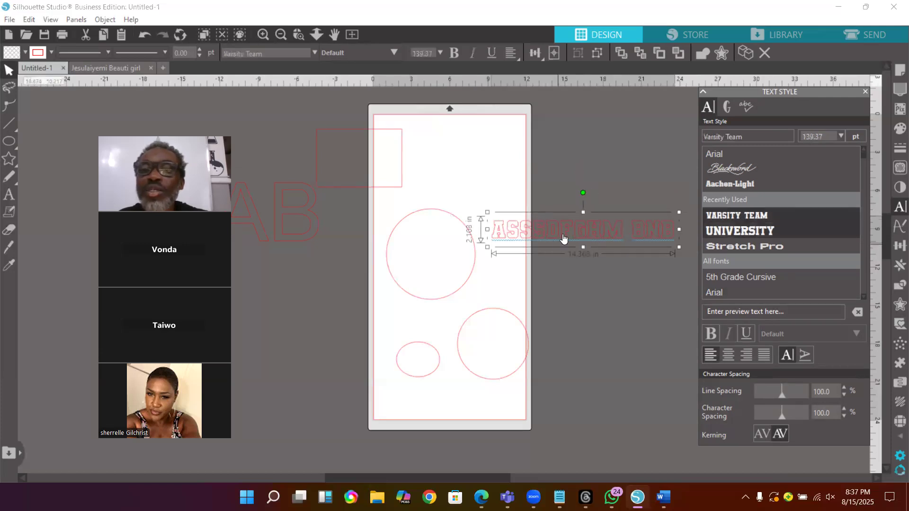
{"action": "left_click_drag", "start_coordinate": [509, 221], "coordinate": [433, 168]}
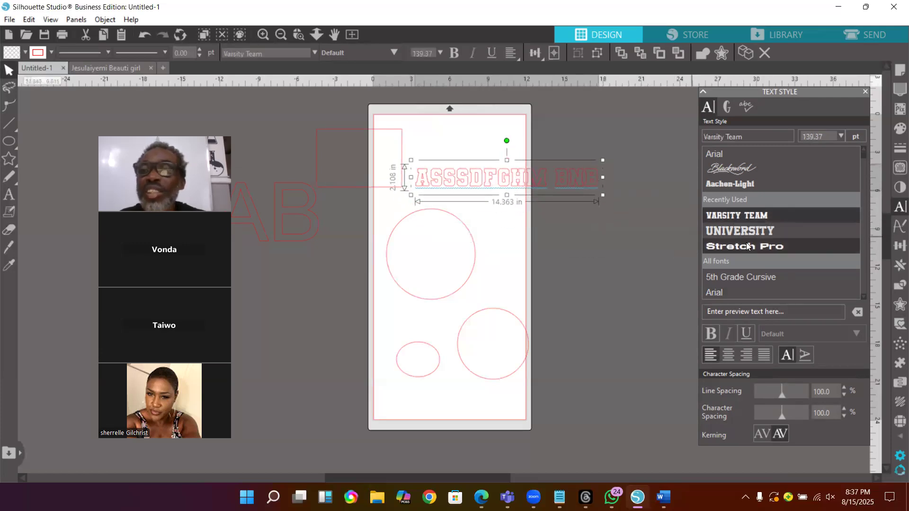
{"action": "left_click", "coordinate": [740, 231]}
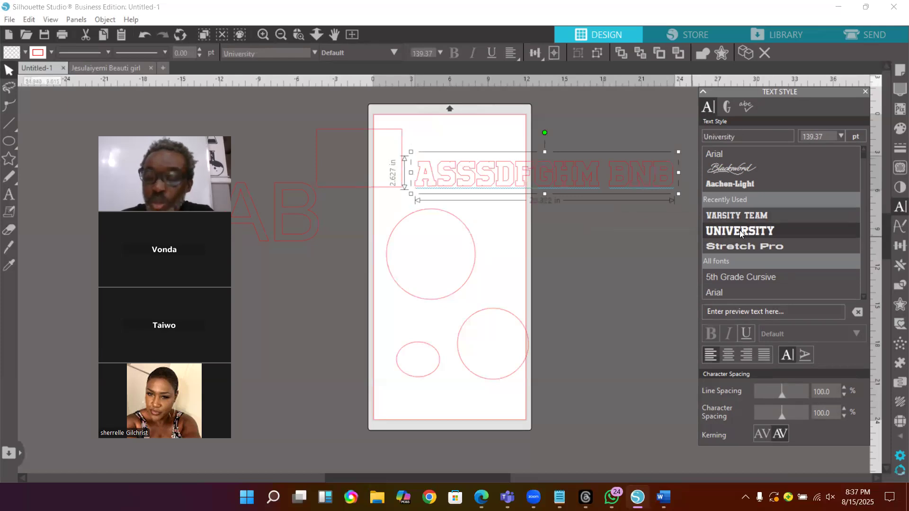
- Step through the available fonts and apply Agency FB to the "ASSSDFGHM Bnb" text
{"action": "key", "text": "Down"}
{"action": "key", "text": "Down"}
{"action": "key", "text": "Down"}
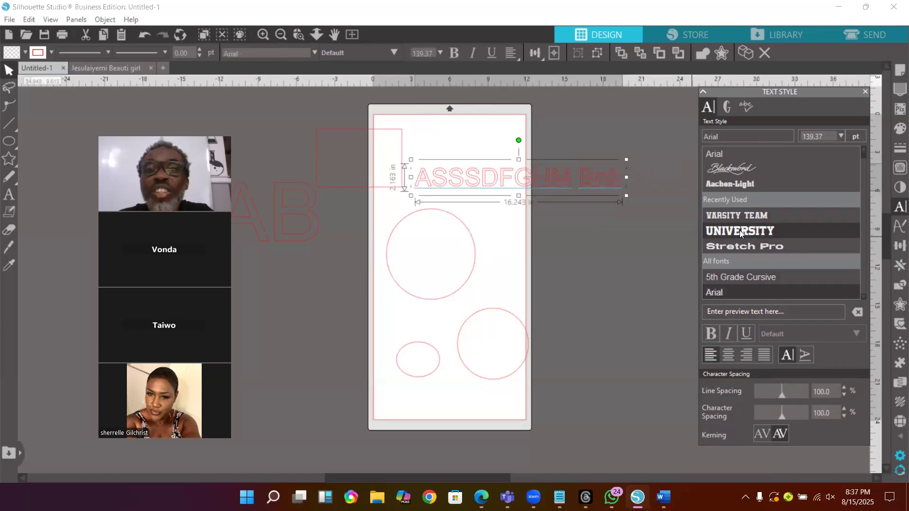
{"action": "key", "text": "Down"}
{"action": "key", "text": "Down"}
{"action": "key", "text": "Down"}
{"action": "key", "text": "Down"}
{"action": "key", "text": "Down"}
{"action": "key", "text": "Down"}
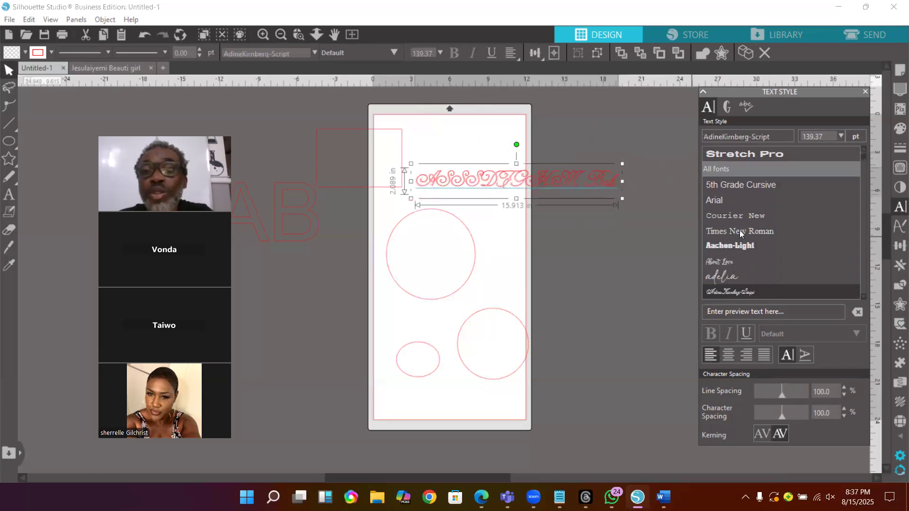
{"action": "key", "text": "Down"}
{"action": "key", "text": "Down"}
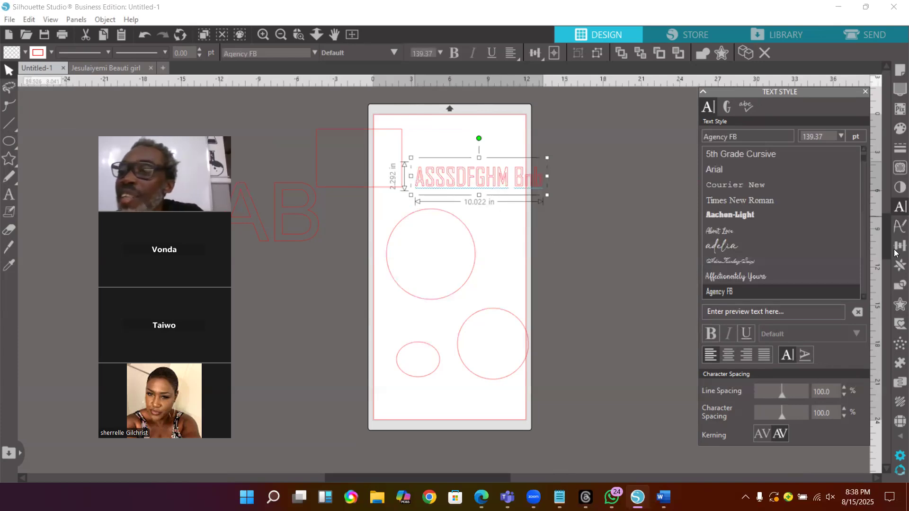
- Use Replicate to duplicate the selected text to the left, to the right, below and above
{"action": "left_click", "coordinate": [896, 268]}
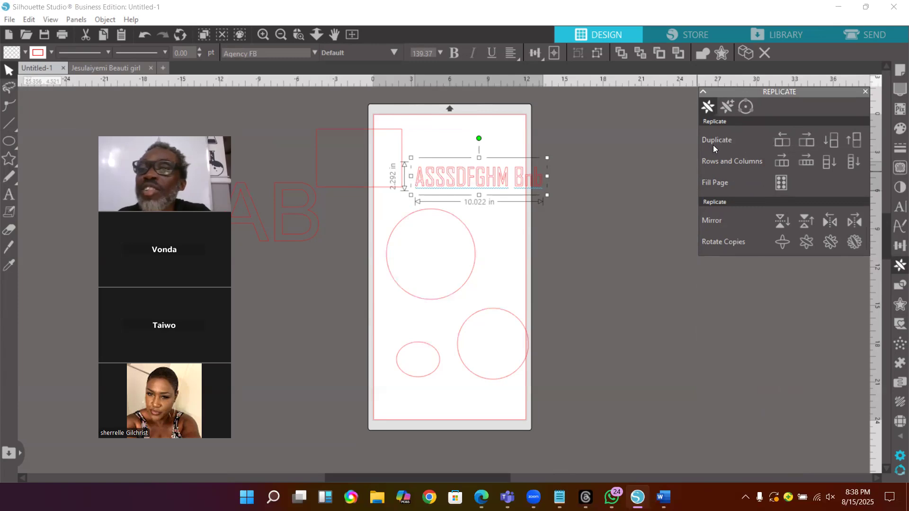
{"action": "left_click", "coordinate": [779, 143]}
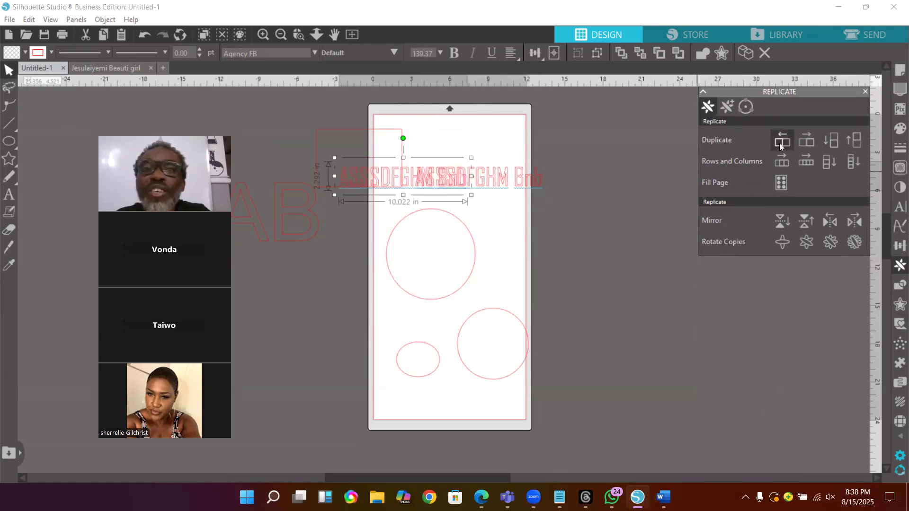
{"action": "left_click", "coordinate": [807, 140]}
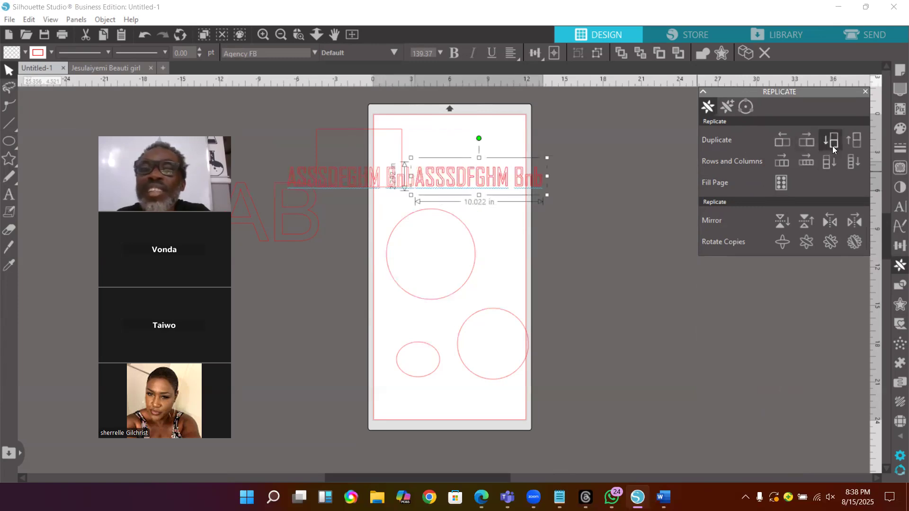
{"action": "left_click", "coordinate": [832, 146]}
{"action": "left_click", "coordinate": [860, 137]}
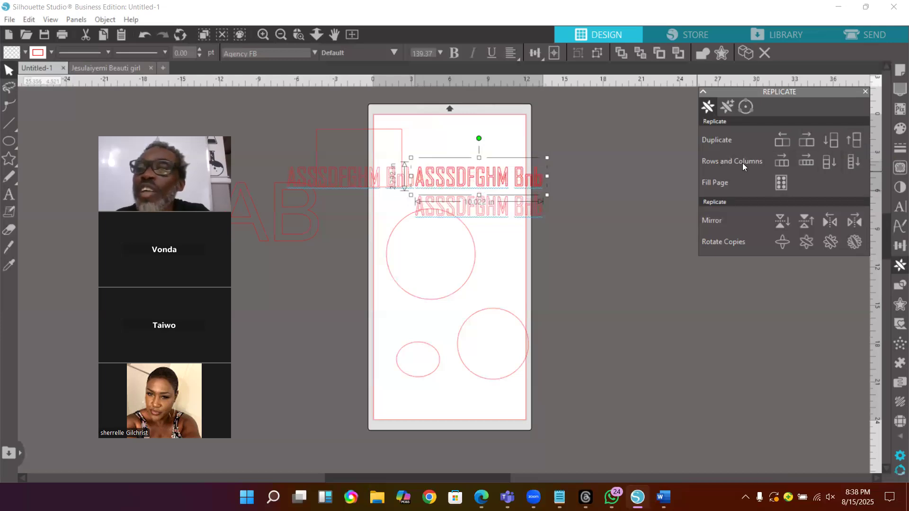
- Replicate the text into rows running to the right and a column running down the page
{"action": "left_click", "coordinate": [786, 163]}
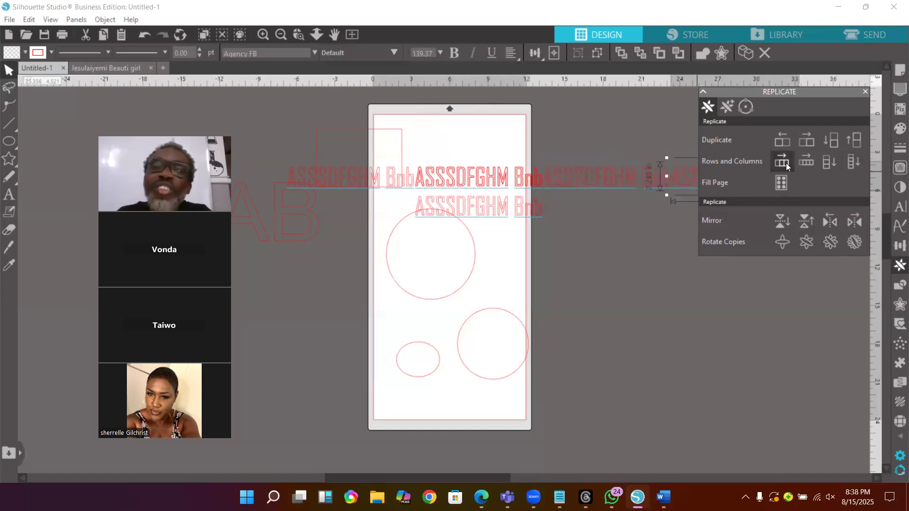
{"action": "left_click", "coordinate": [812, 164]}
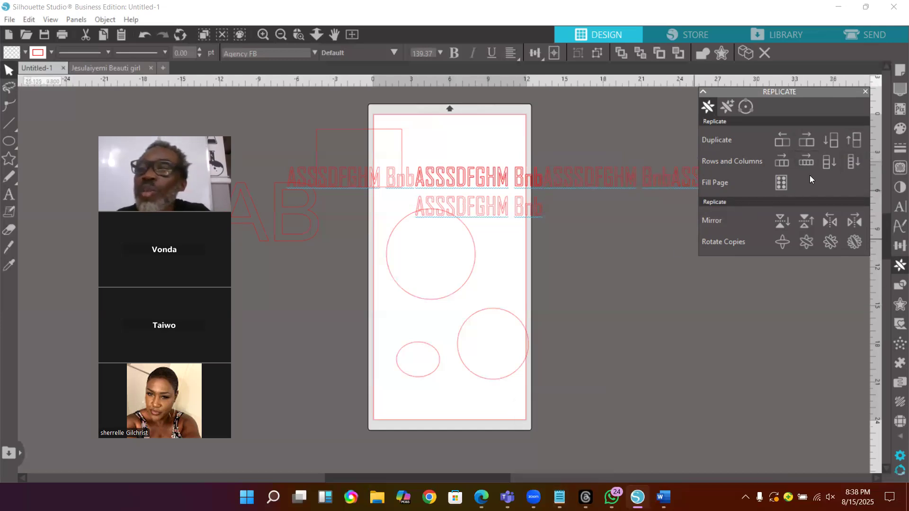
{"action": "left_click", "coordinate": [826, 164]}
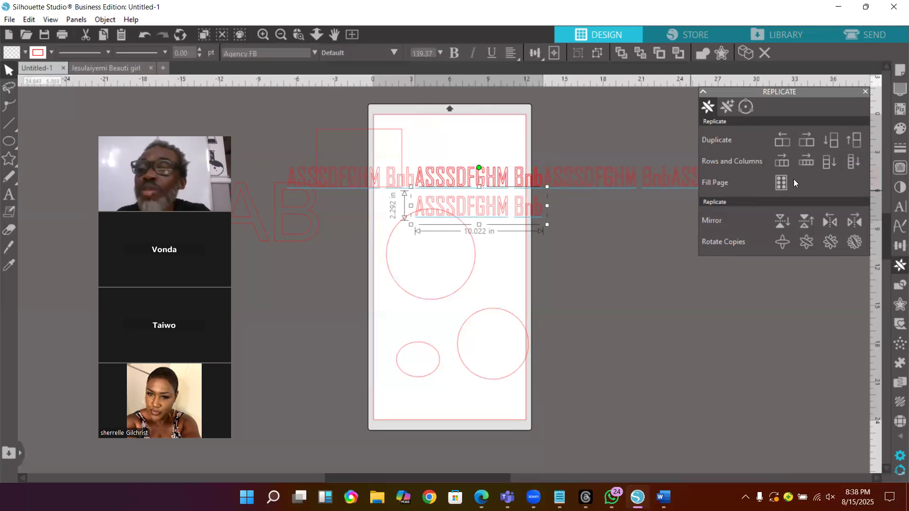
{"action": "left_click", "coordinate": [824, 163]}
{"action": "left_click", "coordinate": [825, 164]}
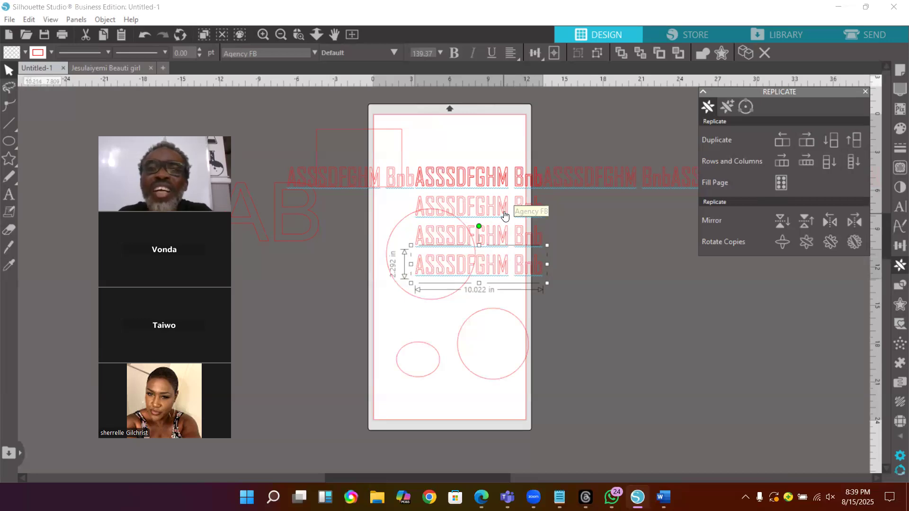
- Place one text copy at the top of the page and move the stacked copies and the large ellipse off the page
{"action": "left_click_drag", "start_coordinate": [506, 218], "coordinate": [687, 237]}
{"action": "left_click_drag", "start_coordinate": [501, 177], "coordinate": [680, 239]}
{"action": "left_click_drag", "start_coordinate": [339, 181], "coordinate": [433, 138]}
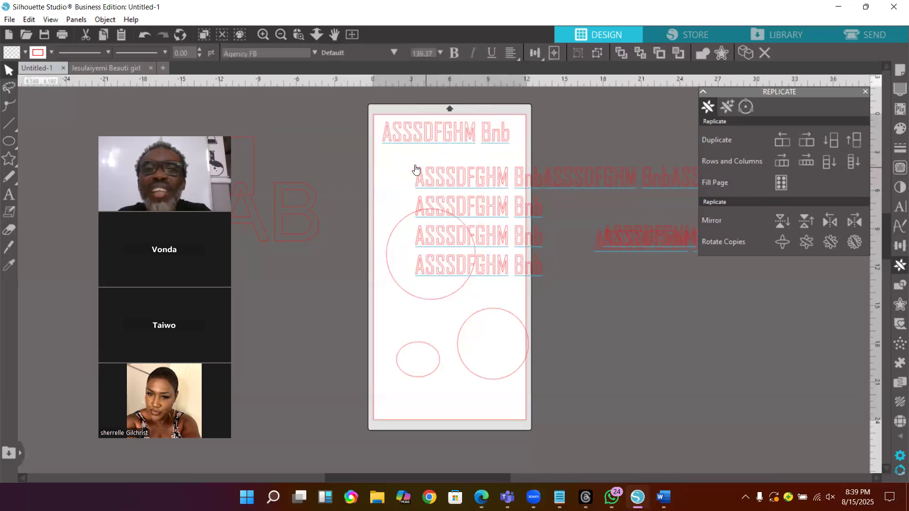
{"action": "left_click_drag", "start_coordinate": [416, 167], "coordinate": [518, 270]}
{"action": "left_click_drag", "start_coordinate": [500, 188], "coordinate": [722, 302]}
- Replicate the text at the top of the page into a column of three lines and deselect it
{"action": "left_click", "coordinate": [459, 133]}
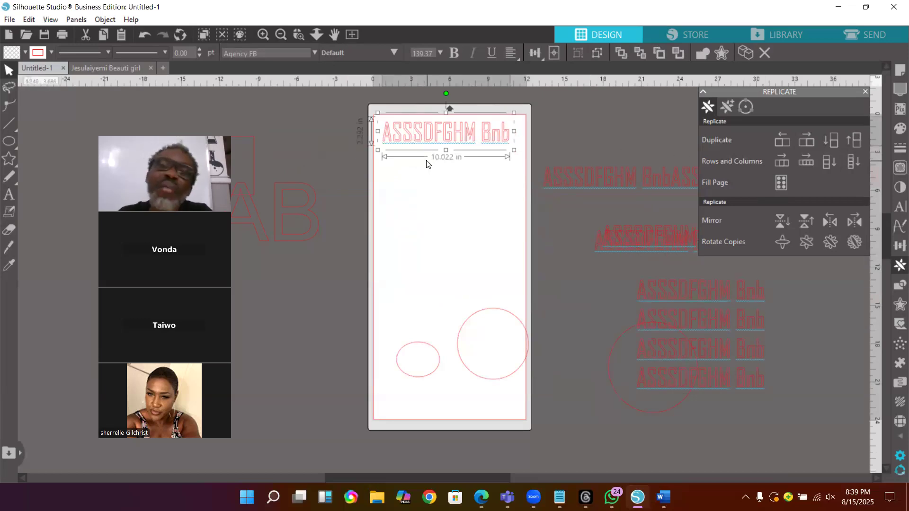
{"action": "left_click", "coordinate": [847, 167]}
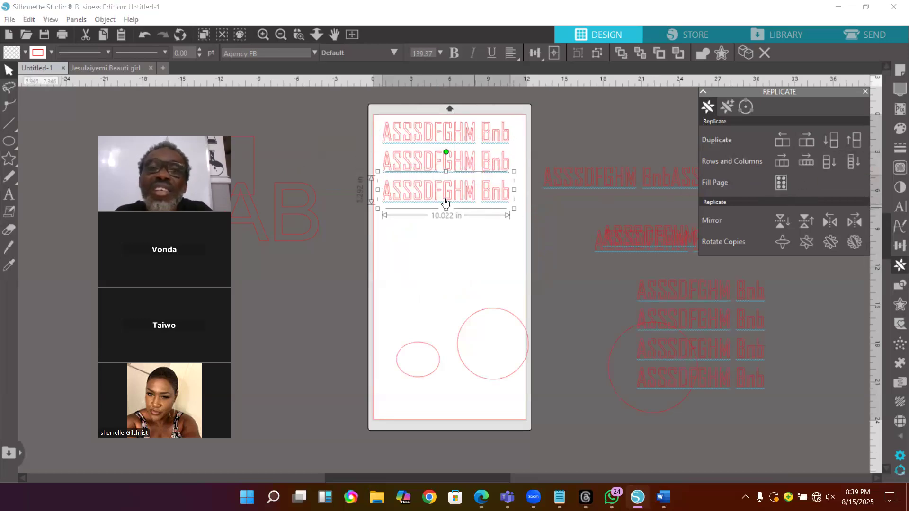
{"action": "left_click", "coordinate": [472, 220]}
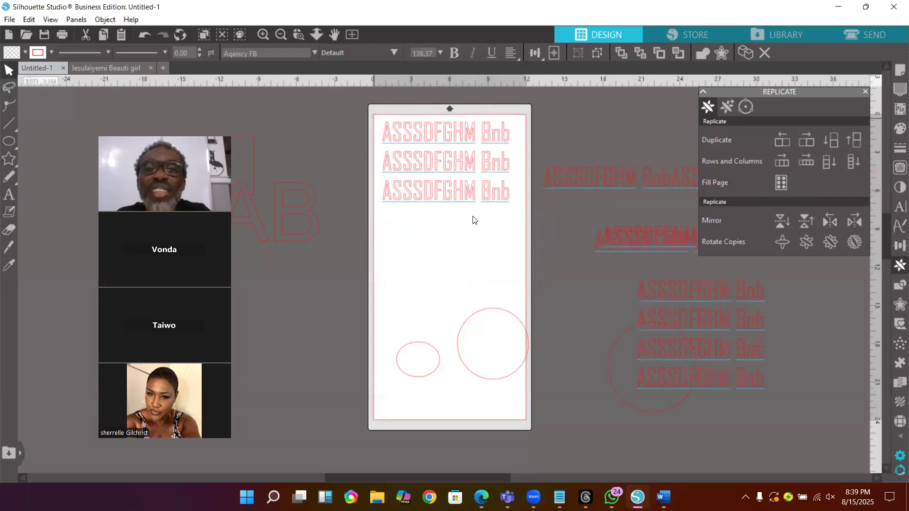
- Select the three text lines at the top of the page and flip them horizontally
{"action": "left_click_drag", "start_coordinate": [374, 117], "coordinate": [528, 223]}
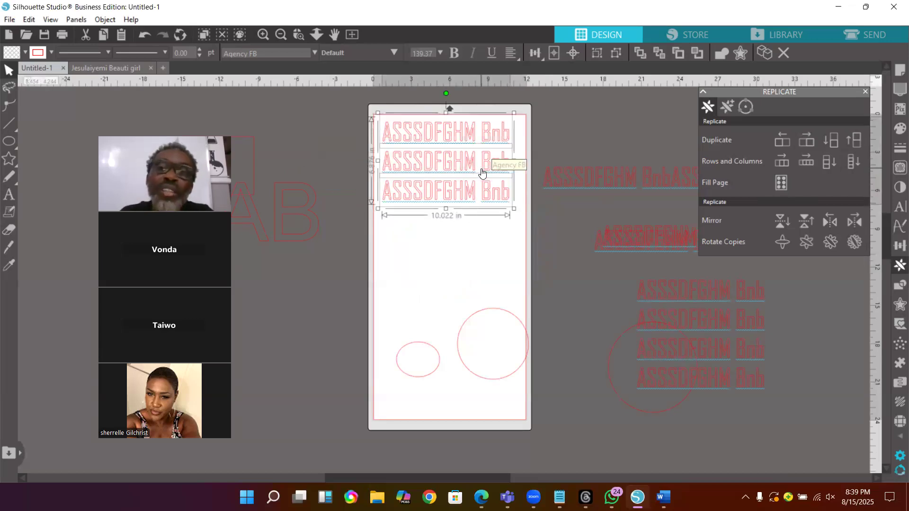
{"action": "right_click", "coordinate": [539, 207]}
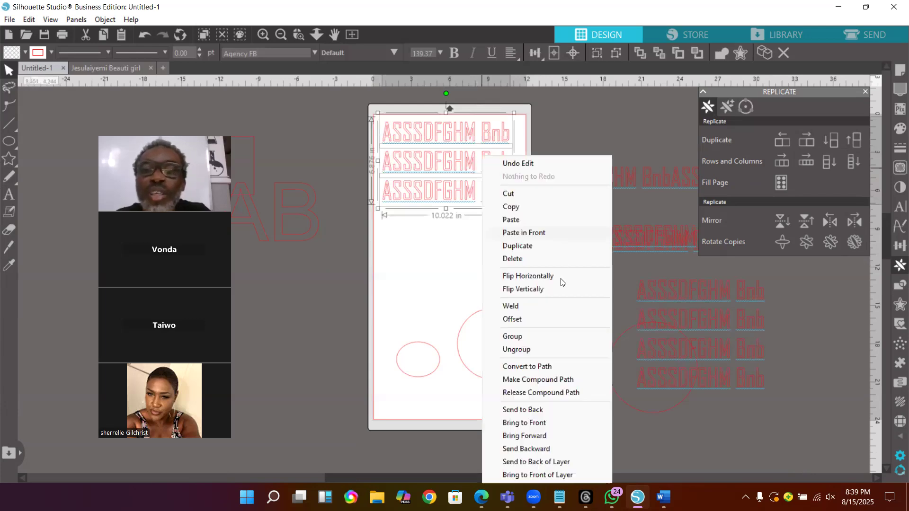
{"action": "left_click", "coordinate": [560, 278]}
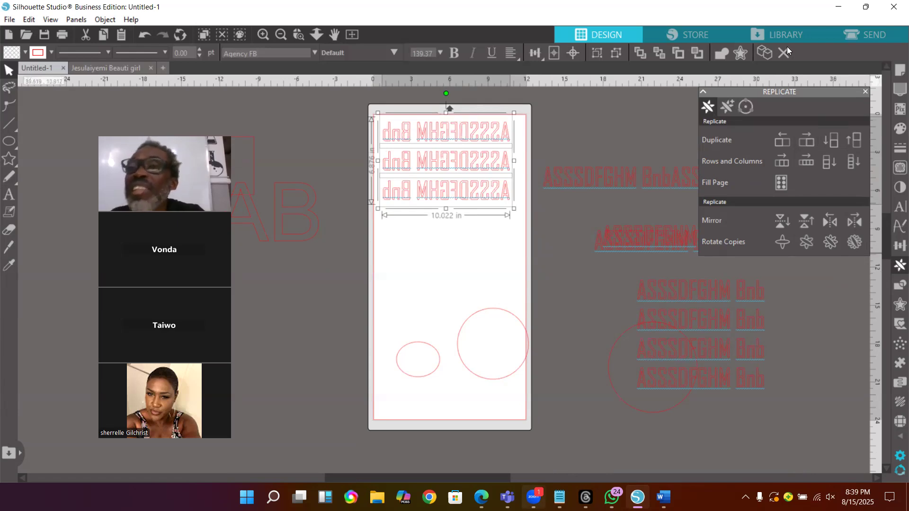
- Show the Modify options and move the large circle and small ellipse below the text lines so they overlap
{"action": "left_click", "coordinate": [901, 285]}
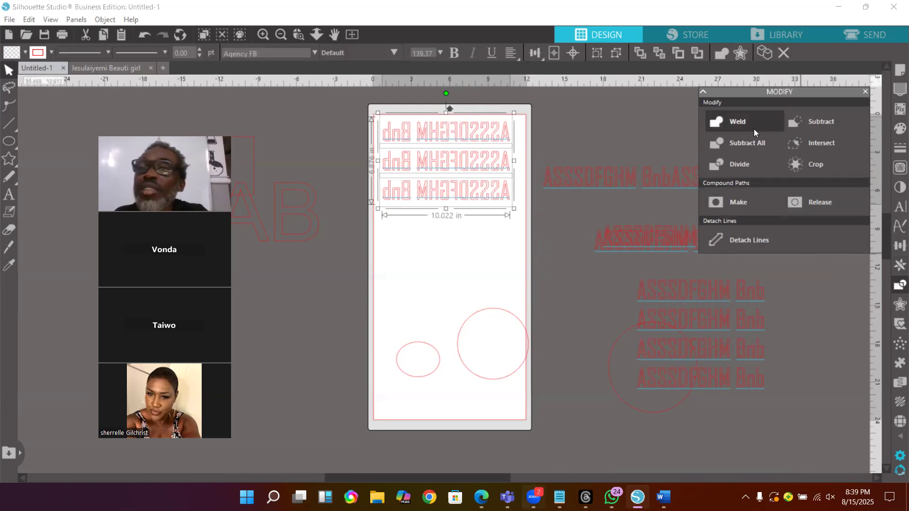
{"action": "left_click", "coordinate": [720, 121]}
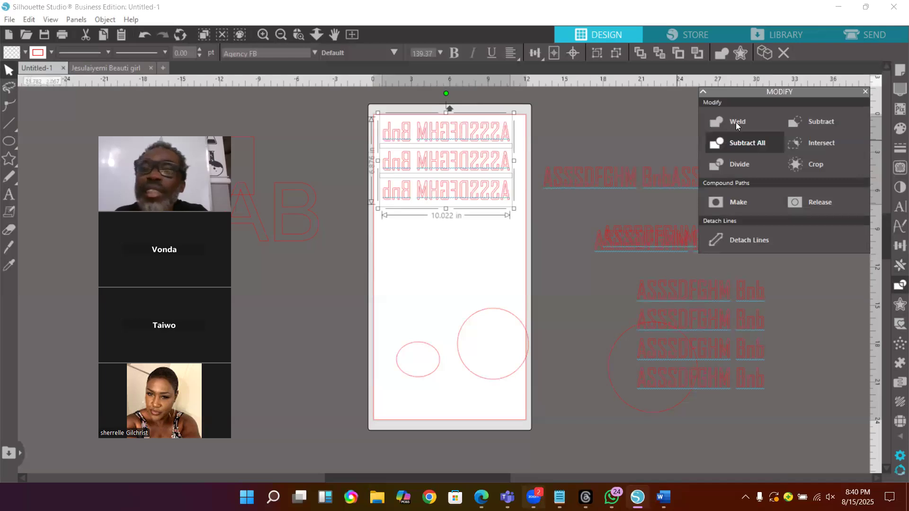
{"action": "left_click_drag", "start_coordinate": [470, 373], "coordinate": [452, 318]}
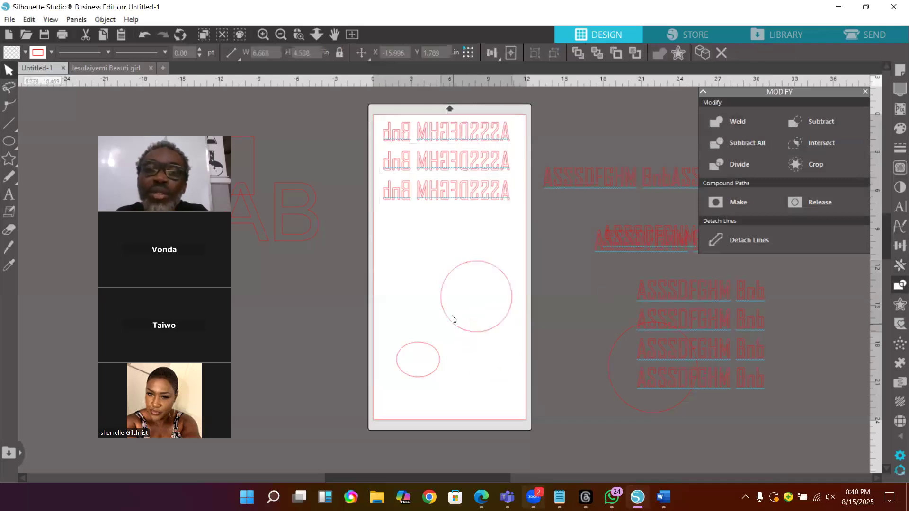
{"action": "left_click_drag", "start_coordinate": [438, 368], "coordinate": [447, 282]}
- Weld the overlapping circle and ellipse into one shape, and undo the weld
{"action": "left_click_drag", "start_coordinate": [395, 231], "coordinate": [509, 319]}
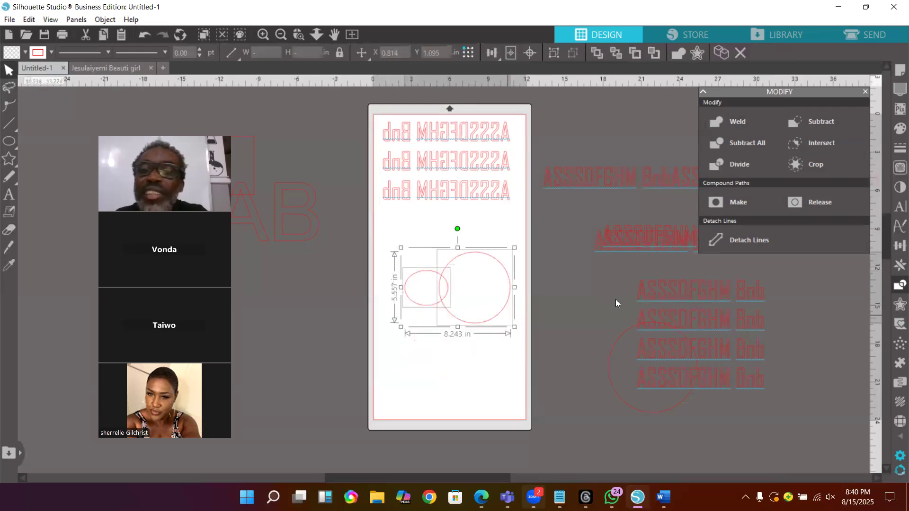
{"action": "left_click", "coordinate": [727, 121]}
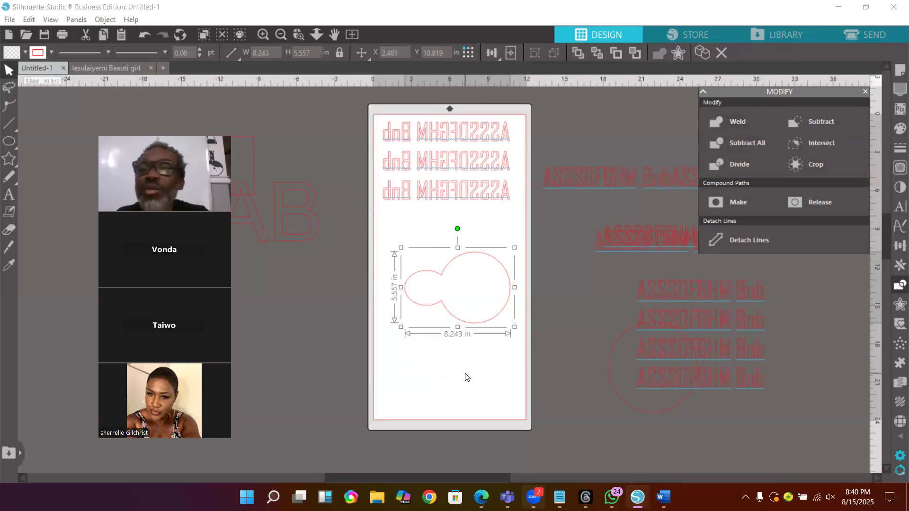
{"action": "key", "text": "i"}
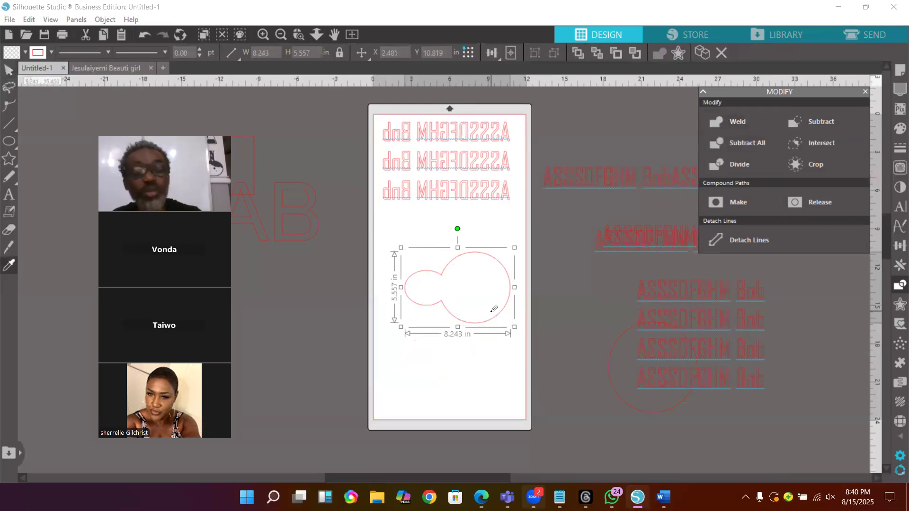
{"action": "key", "text": "ctrl+z"}
{"action": "left_click", "coordinate": [474, 381]}
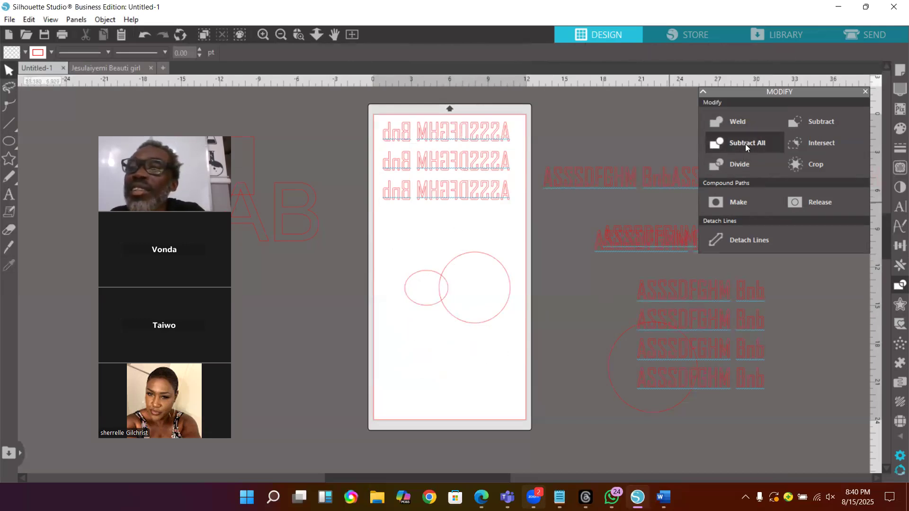
- Select only the large circle on the page and set its outline colour to blue
{"action": "left_click_drag", "start_coordinate": [394, 245], "coordinate": [517, 331]}
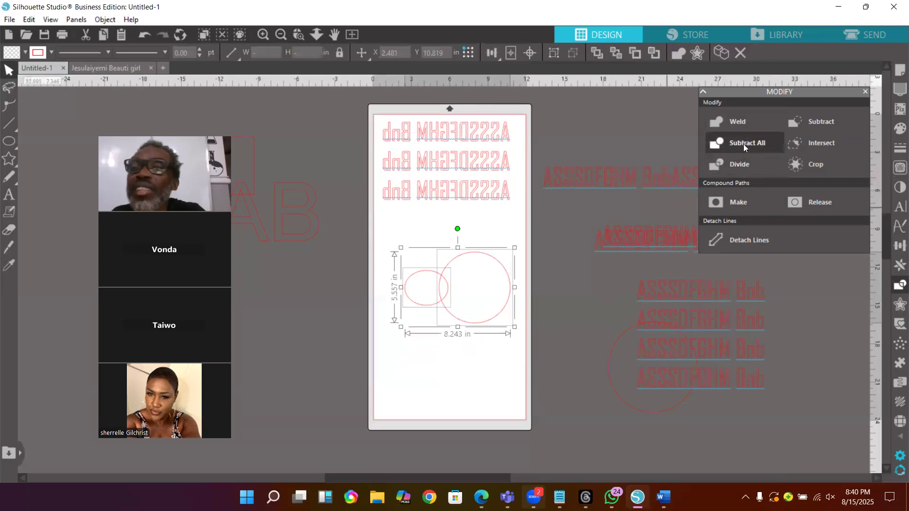
{"action": "left_click", "coordinate": [481, 345]}
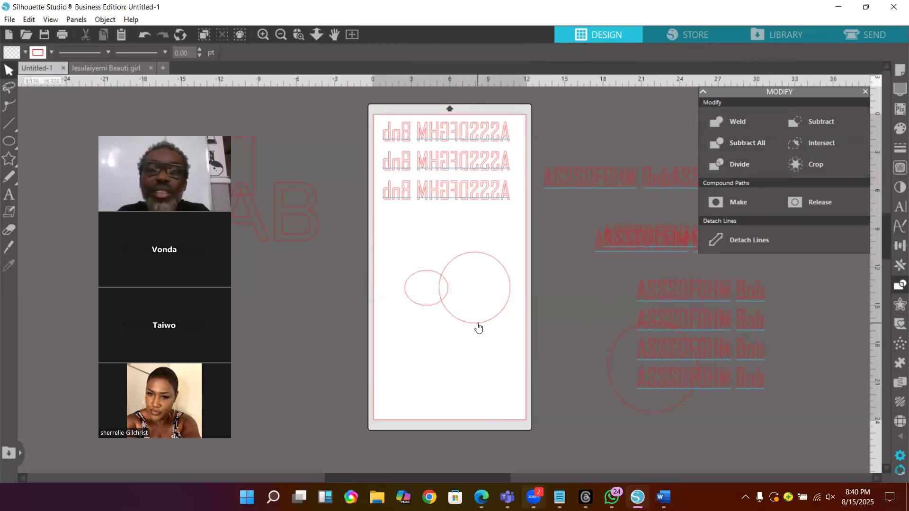
{"action": "left_click", "coordinate": [478, 327]}
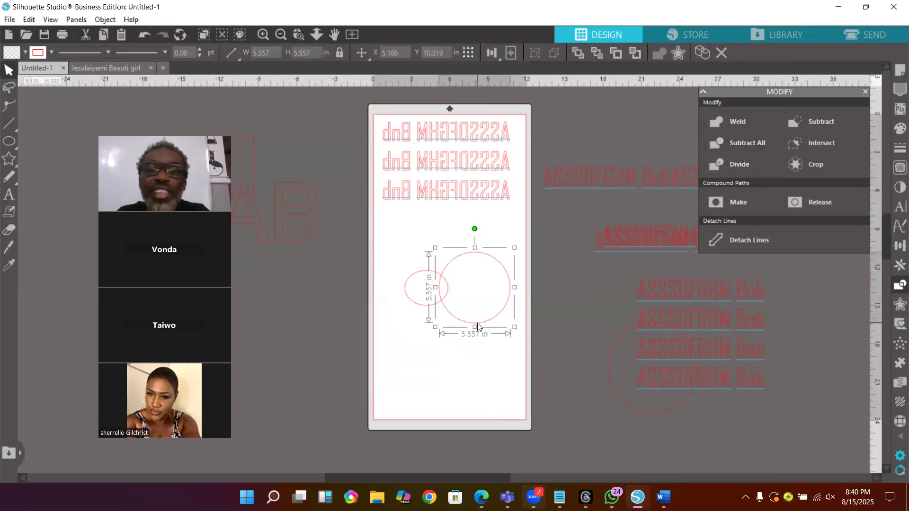
{"action": "left_click", "coordinate": [39, 54]}
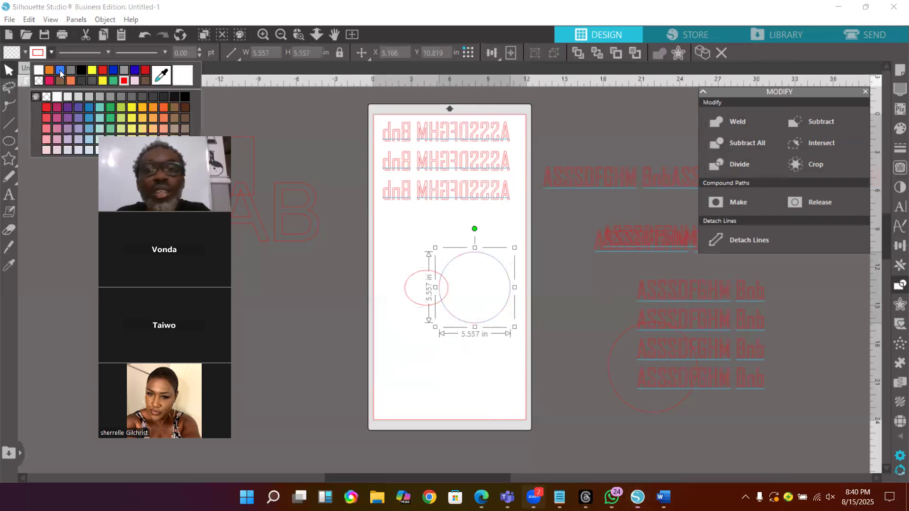
{"action": "left_click", "coordinate": [60, 73]}
- Fill the large circle with orange and the small ellipse with black
{"action": "left_click", "coordinate": [14, 55]}
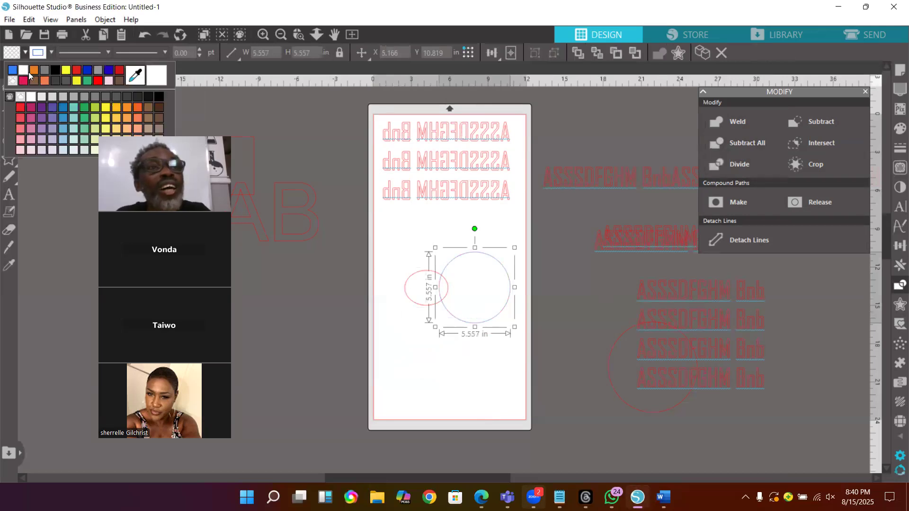
{"action": "left_click", "coordinate": [32, 70]}
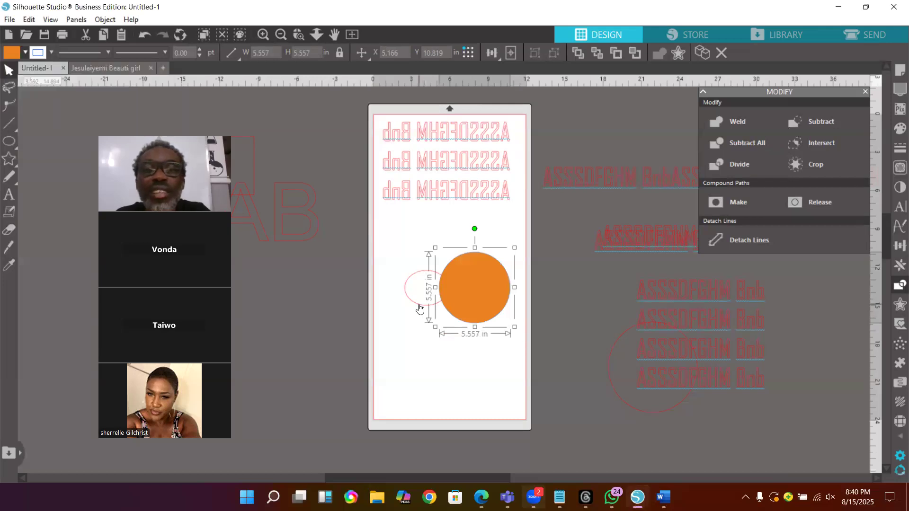
{"action": "left_click", "coordinate": [420, 308]}
{"action": "left_click", "coordinate": [12, 54]}
{"action": "left_click", "coordinate": [55, 70]}
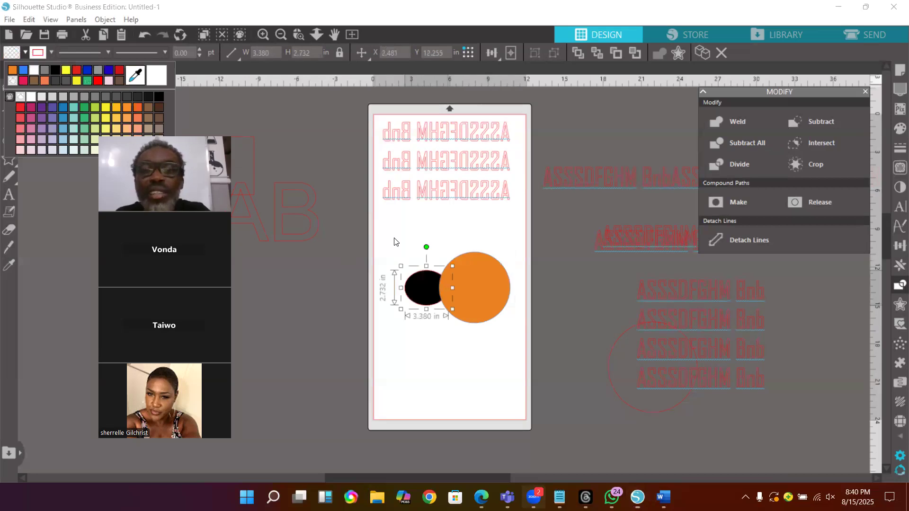
- Apply Subtract All to the black ellipse and orange circle, and move the circle away from the ellipse
{"action": "left_click", "coordinate": [498, 320], "text": "shift"}
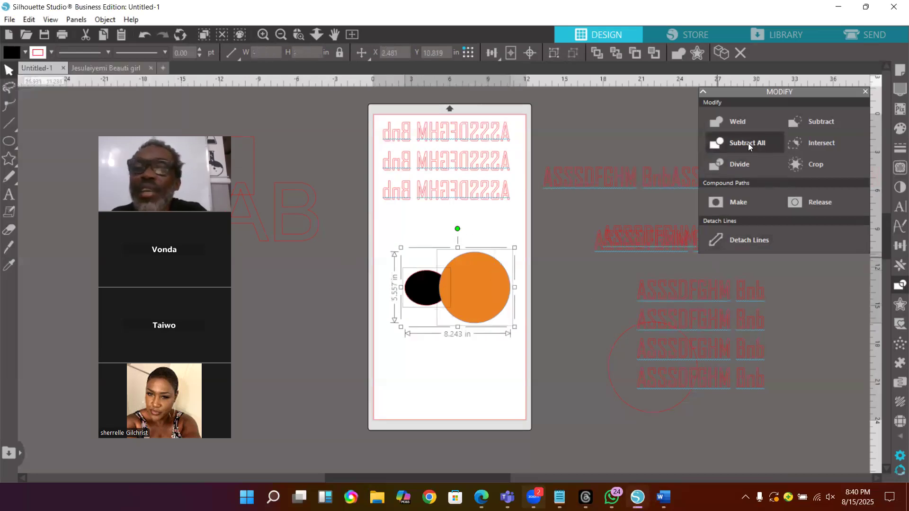
{"action": "left_click", "coordinate": [457, 385]}
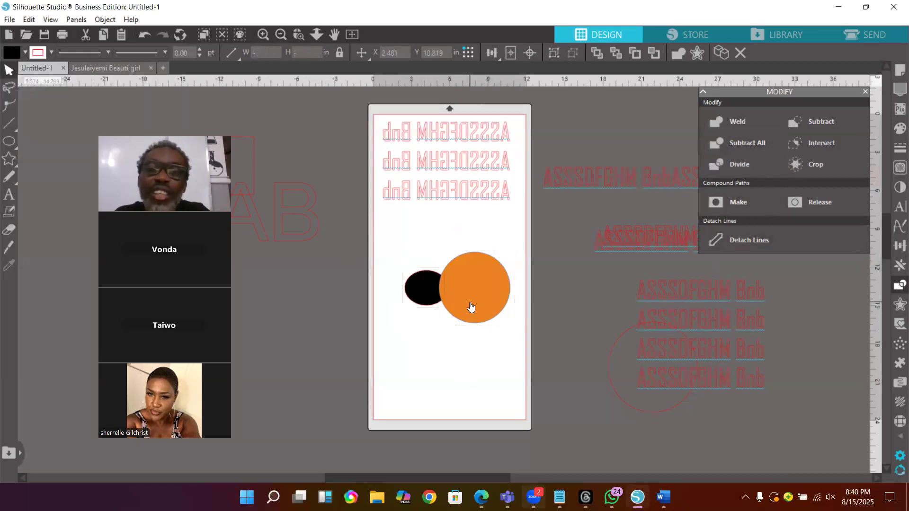
{"action": "left_click_drag", "start_coordinate": [470, 308], "coordinate": [498, 319]}
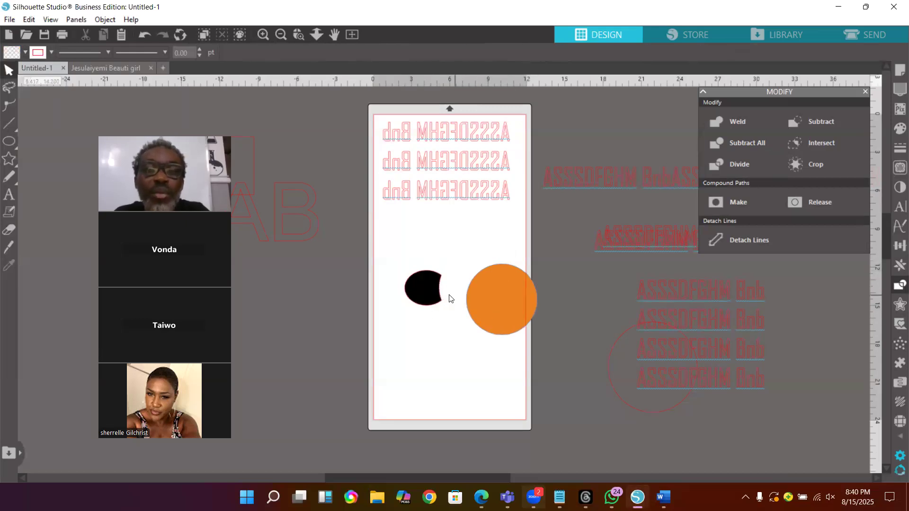
{"action": "left_click_drag", "start_coordinate": [481, 310], "coordinate": [466, 302]}
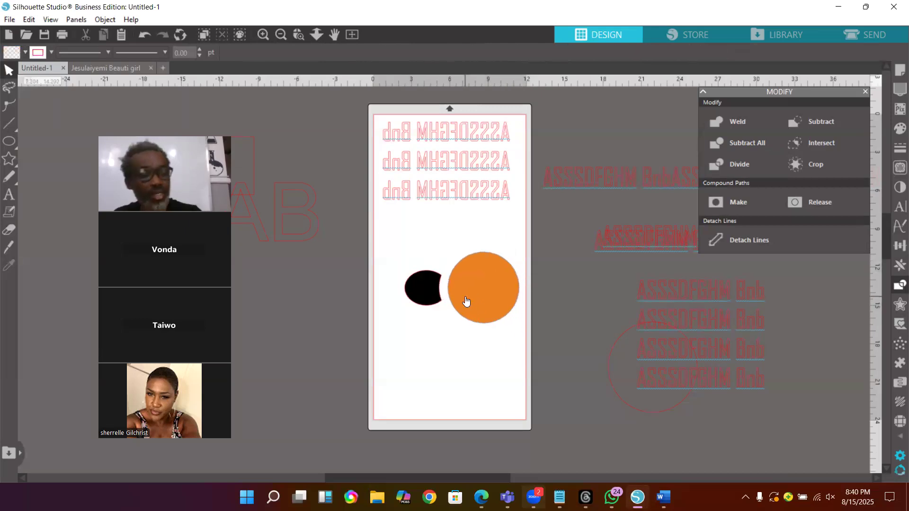
- Undo the moves of the orange circle
{"action": "key", "text": "ctrl+z"}
{"action": "key", "text": "ctrl+z"}
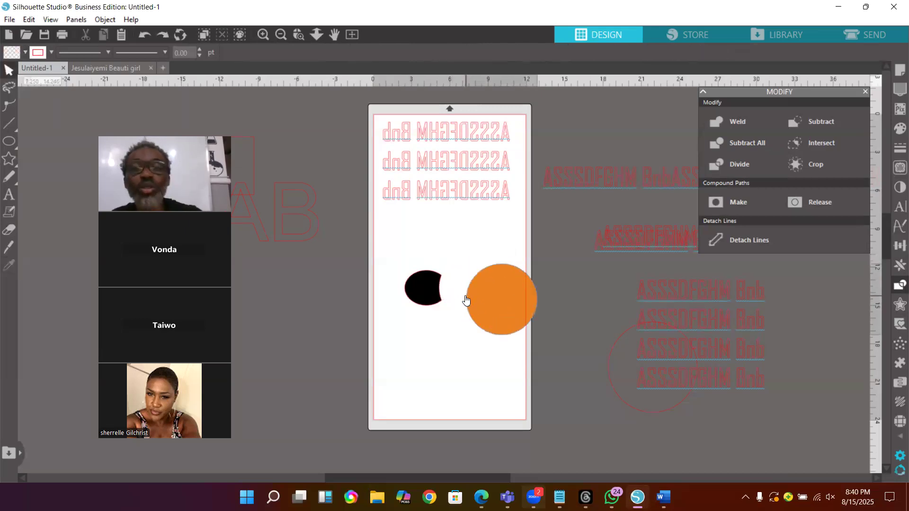
{"action": "key", "text": "ctrl+z"}
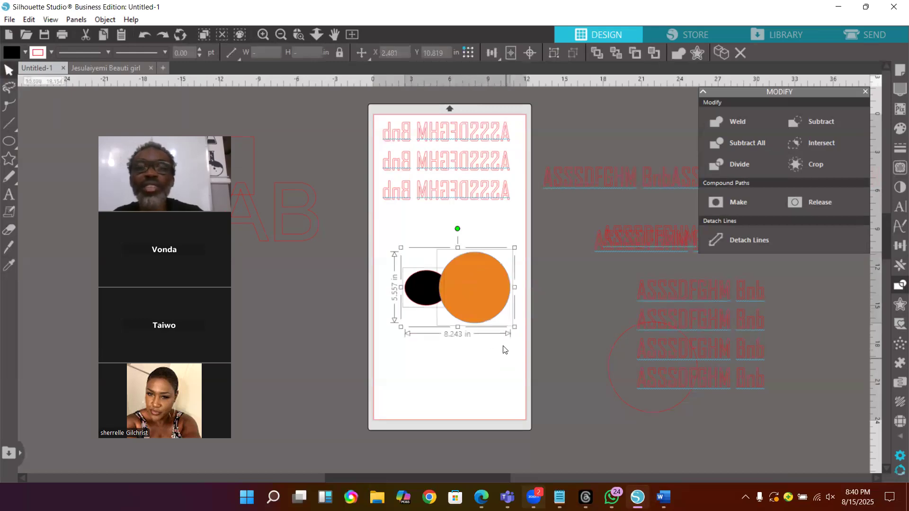
- Give both shapes no fill and a black outline, and move the large circle away from the cut ellipse
{"action": "left_click", "coordinate": [39, 53]}
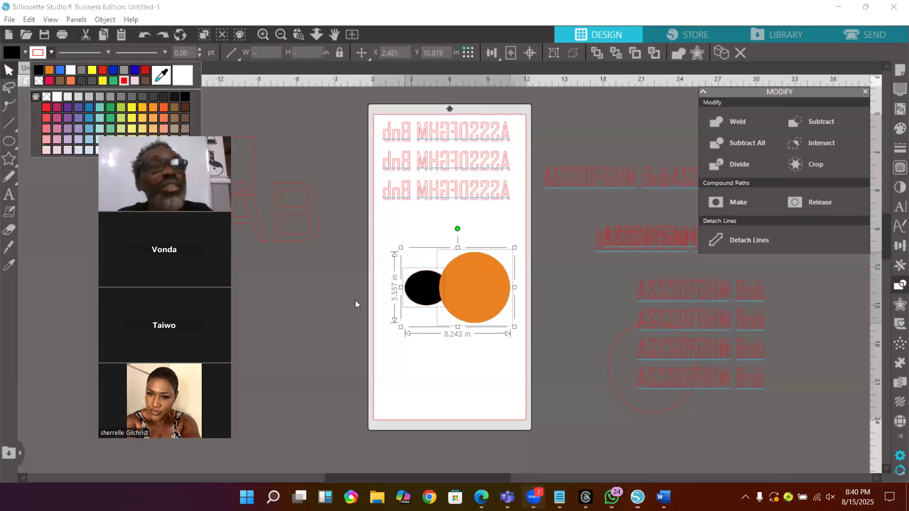
{"action": "left_click", "coordinate": [41, 56]}
{"action": "left_click", "coordinate": [40, 55]}
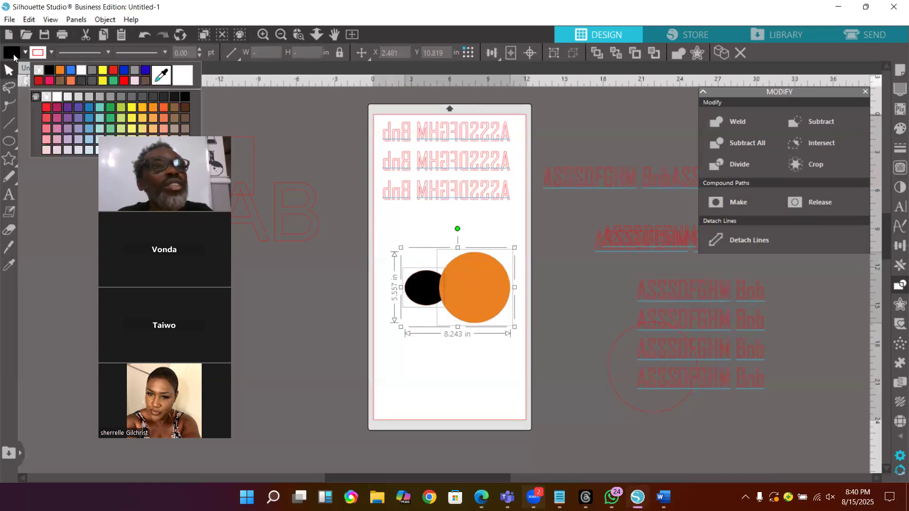
{"action": "left_click", "coordinate": [14, 57]}
{"action": "left_click", "coordinate": [10, 70]}
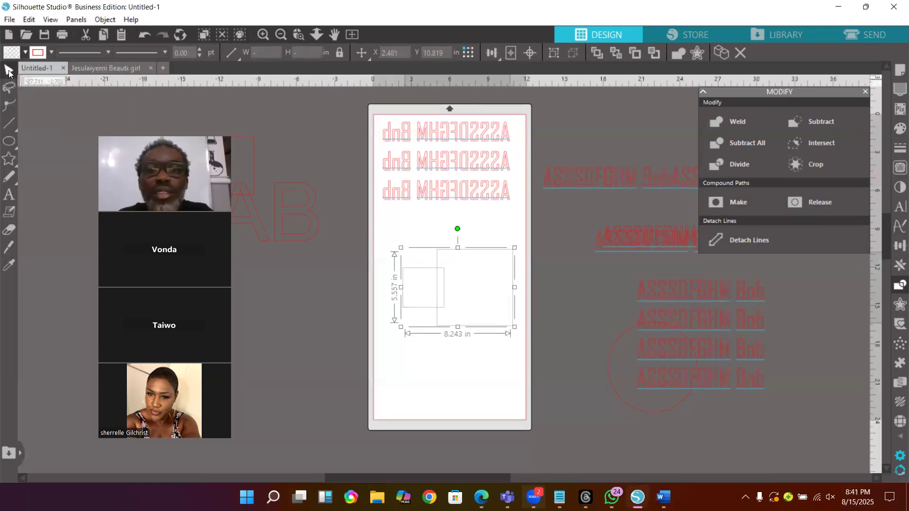
{"action": "left_click", "coordinate": [49, 71]}
{"action": "left_click", "coordinate": [432, 367]}
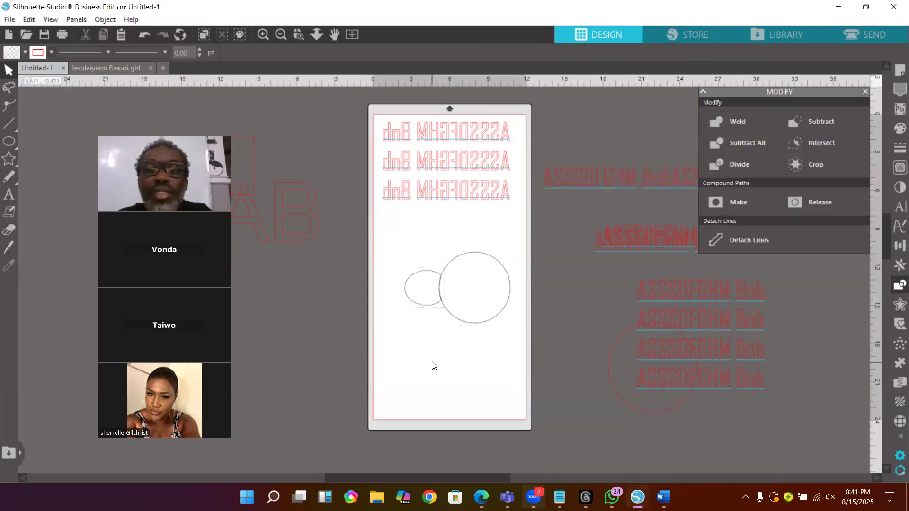
{"action": "left_click_drag", "start_coordinate": [467, 325], "coordinate": [489, 334]}
{"action": "left_click", "coordinate": [474, 333]}
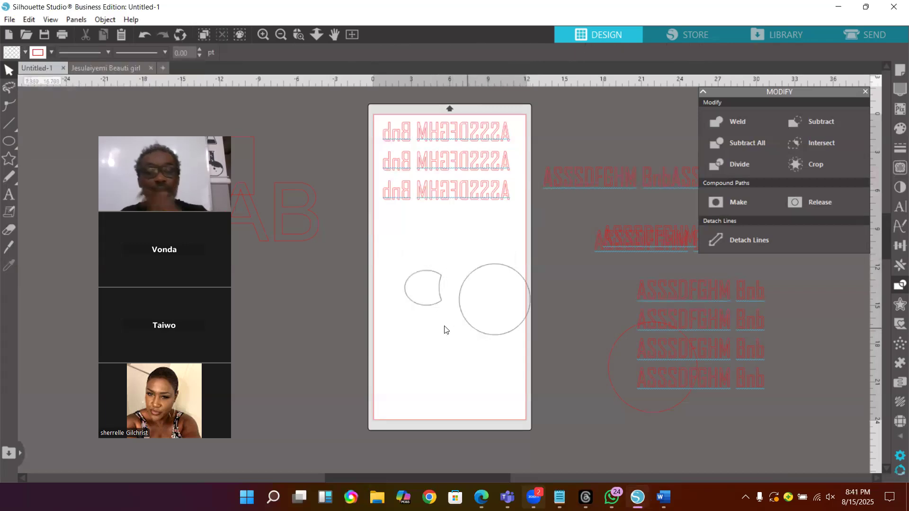
- Undo the changes back to the unfilled, overlapping red ellipse and blue circle, and clear the selection
{"action": "key", "text": "ctrl+z"}
{"action": "key", "text": "ctrl+z"}
{"action": "key", "text": "ctrl+z"}
{"action": "key", "text": "ctrl+z"}
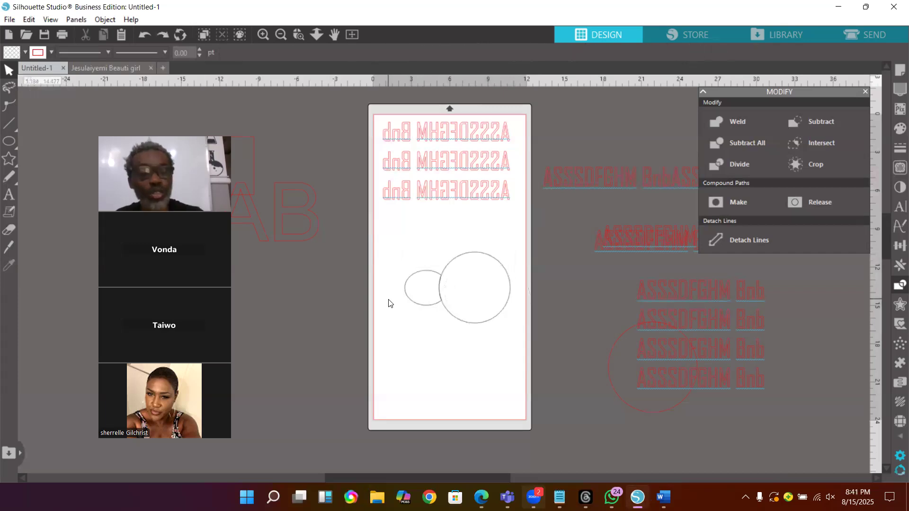
{"action": "key", "text": "ctrl+z"}
{"action": "key", "text": "ctrl+z"}
{"action": "key", "text": "ctrl+z"}
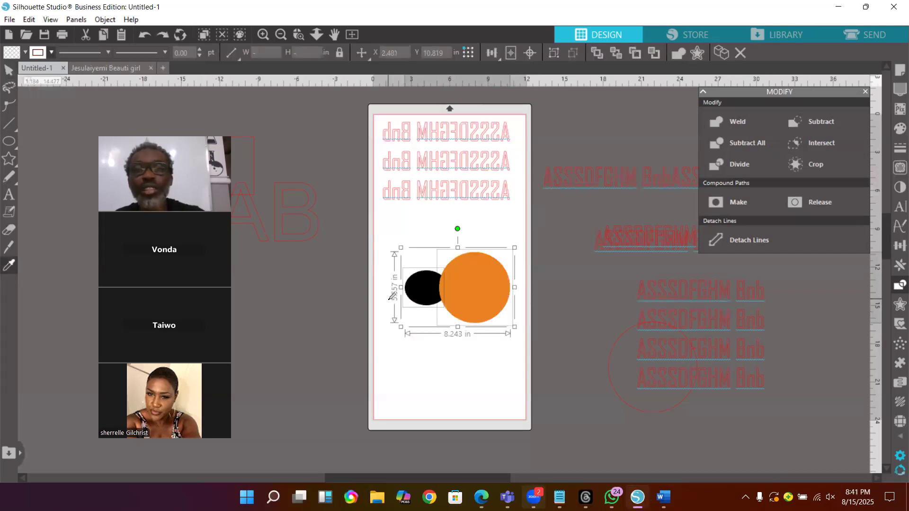
{"action": "key", "text": "ctrl+z"}
{"action": "key", "text": "ctrl+z"}
{"action": "key", "text": "ctrl+z"}
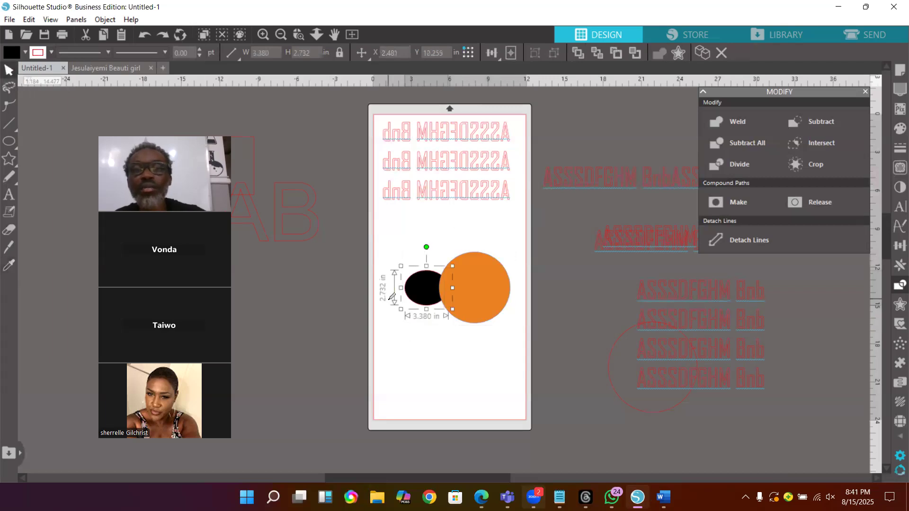
{"action": "key", "text": "ctrl+z"}
{"action": "key", "text": "ctrl+z"}
{"action": "key", "text": "ctrl+z"}
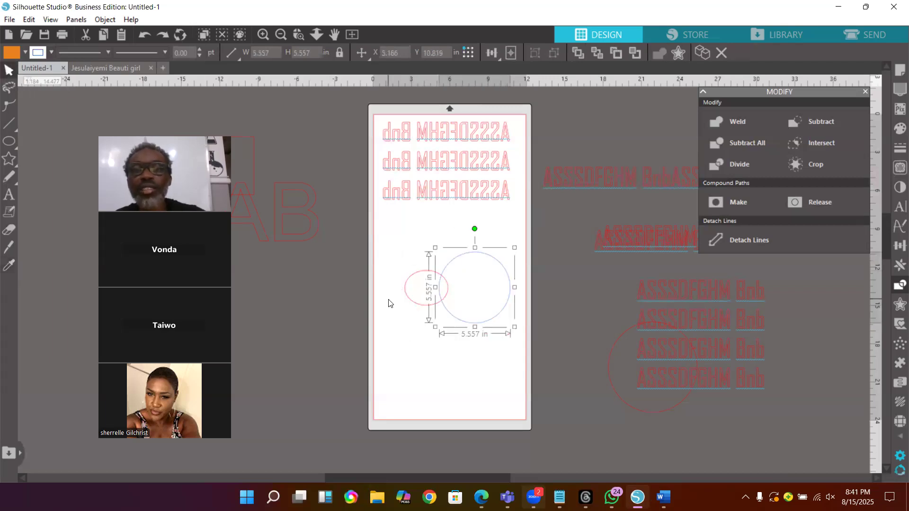
{"action": "left_click", "coordinate": [381, 290]}
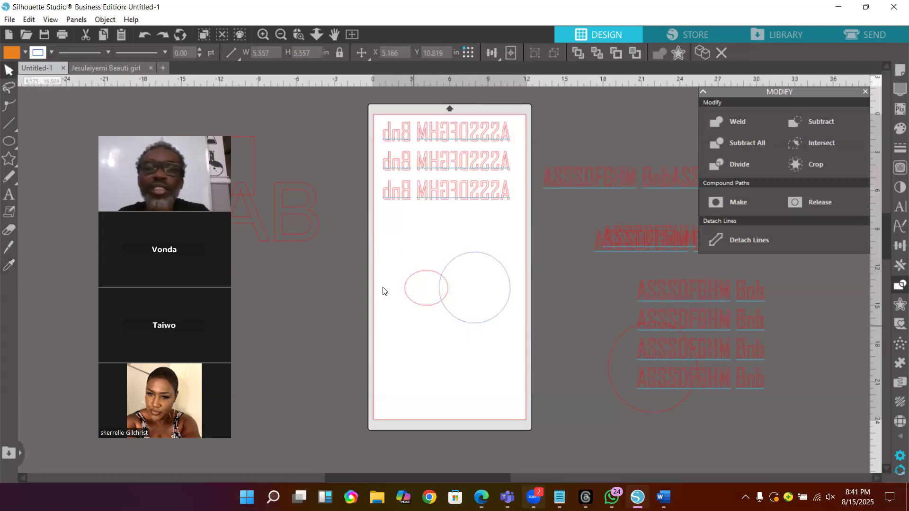
- Intersect the overlapping red ellipse and blue circle, and undo the intersection
{"action": "left_click_drag", "start_coordinate": [394, 234], "coordinate": [514, 318]}
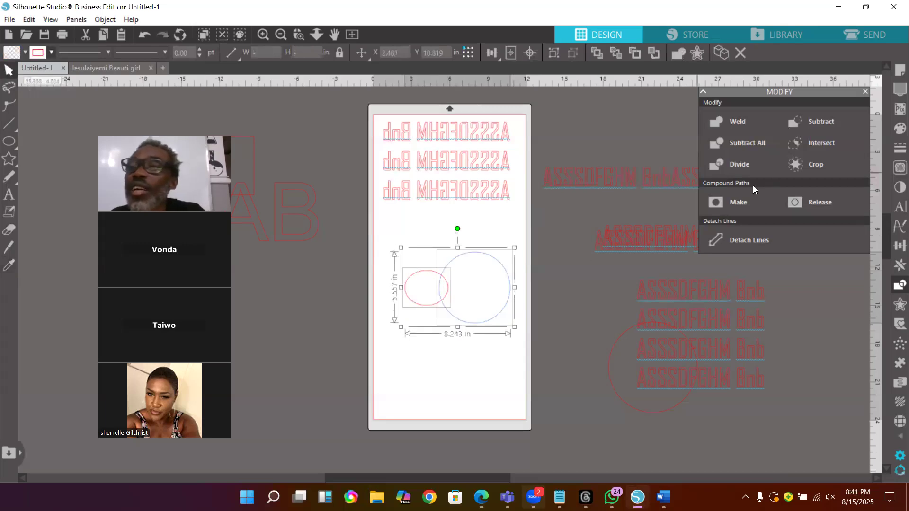
{"action": "left_click", "coordinate": [819, 144]}
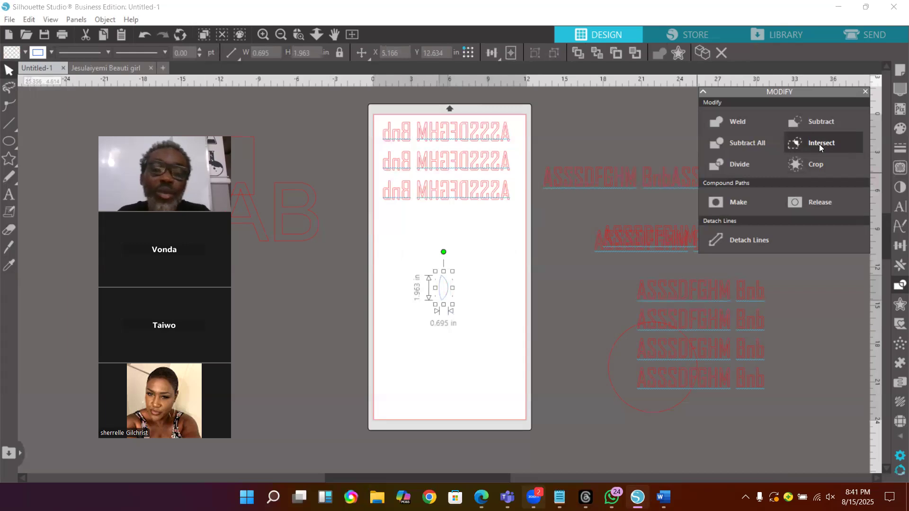
{"action": "key", "text": "ctrl+z"}
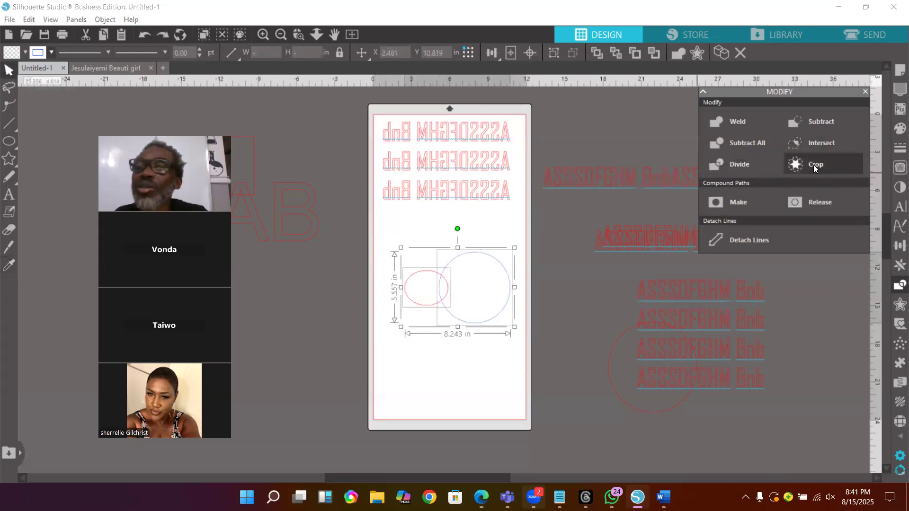
- Crop the red ellipse and blue circle to their overlapping area
{"action": "left_click", "coordinate": [814, 169]}
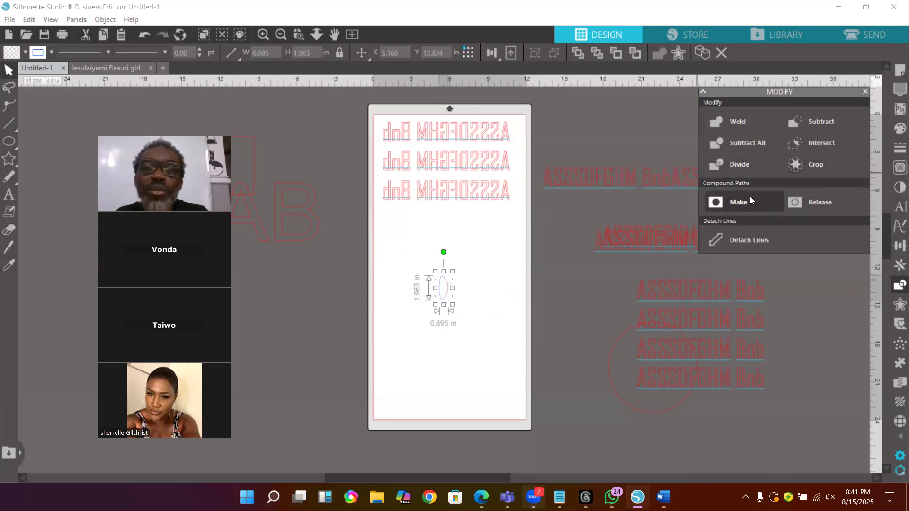
{"action": "key", "text": "i"}
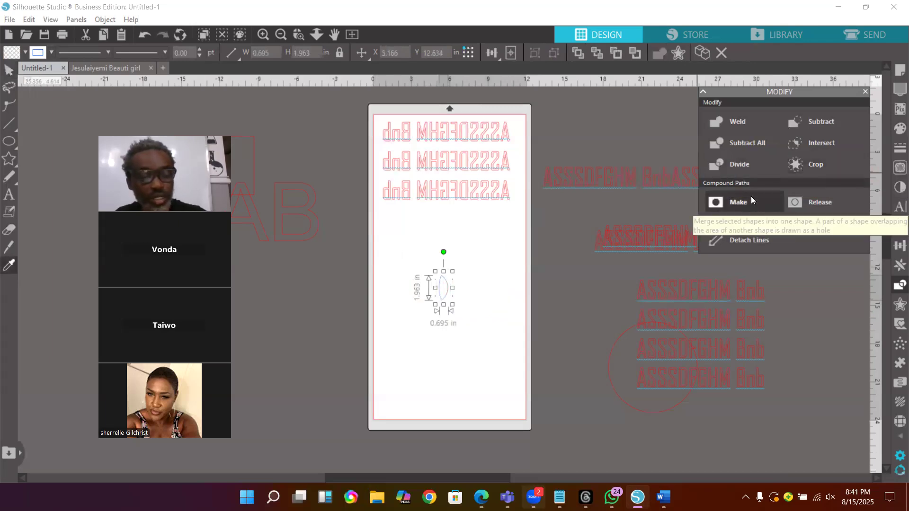
- Undo the crop and separate the shapes, moving the red ellipse to the page's lower left edge and the blue circle below the mirrored text
{"action": "key", "text": "ctrl+z"}
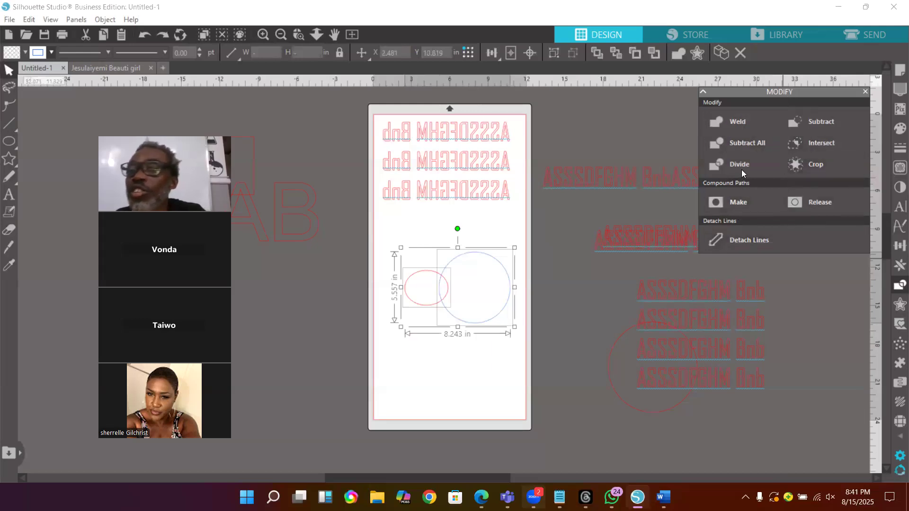
{"action": "left_click", "coordinate": [897, 305]}
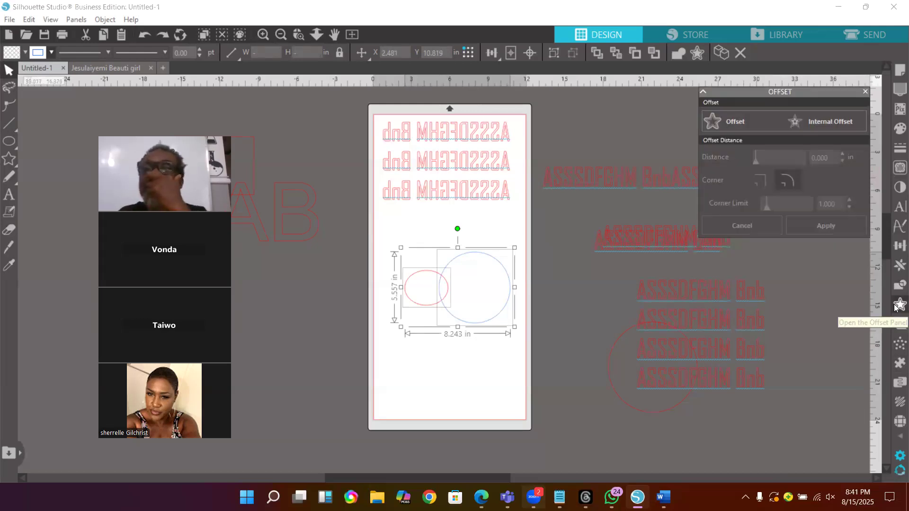
{"action": "left_click", "coordinate": [465, 379]}
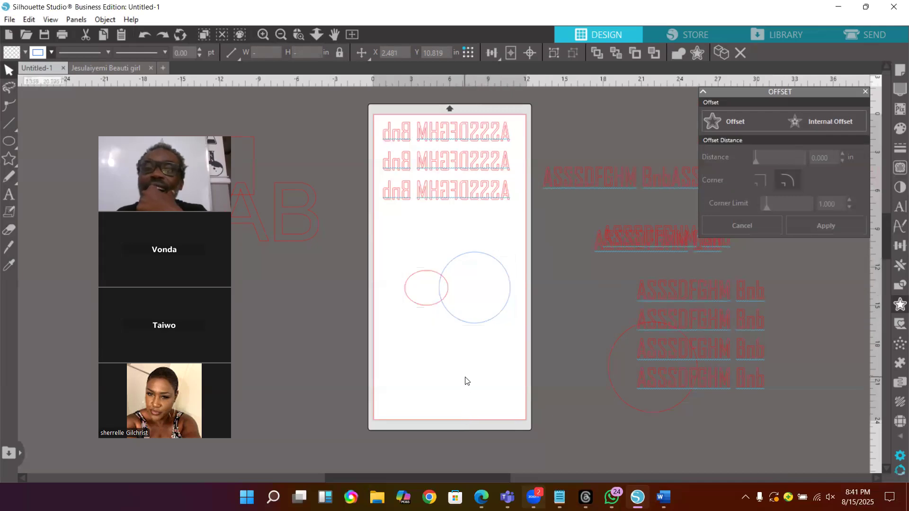
{"action": "left_click_drag", "start_coordinate": [417, 303], "coordinate": [387, 357]}
{"action": "left_click_drag", "start_coordinate": [473, 322], "coordinate": [452, 303]}
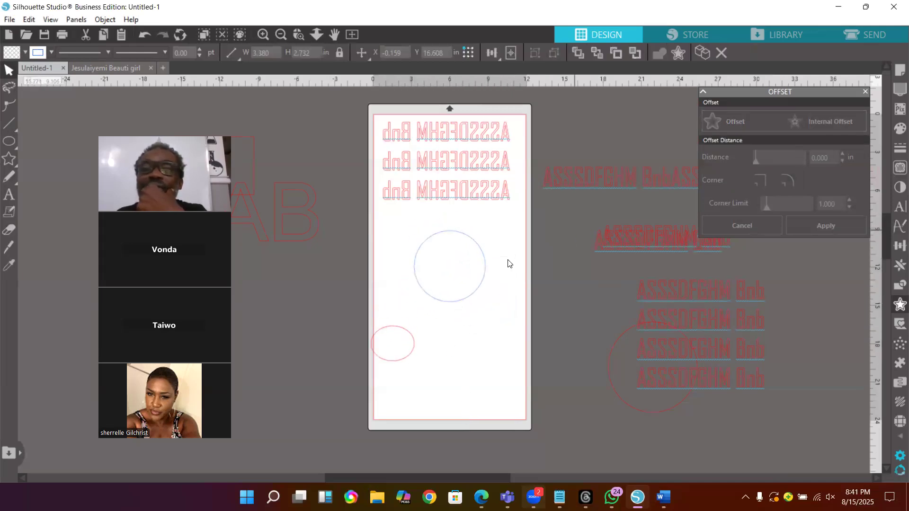
- Create an outward offset of the blue circle at a distance of 0.185 in with rounded corners
{"action": "left_click", "coordinate": [486, 271]}
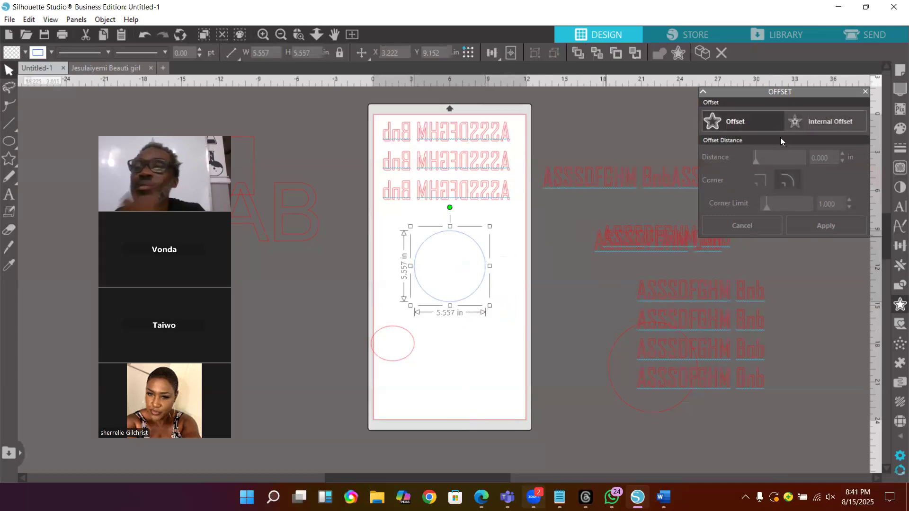
{"action": "left_click", "coordinate": [732, 122]}
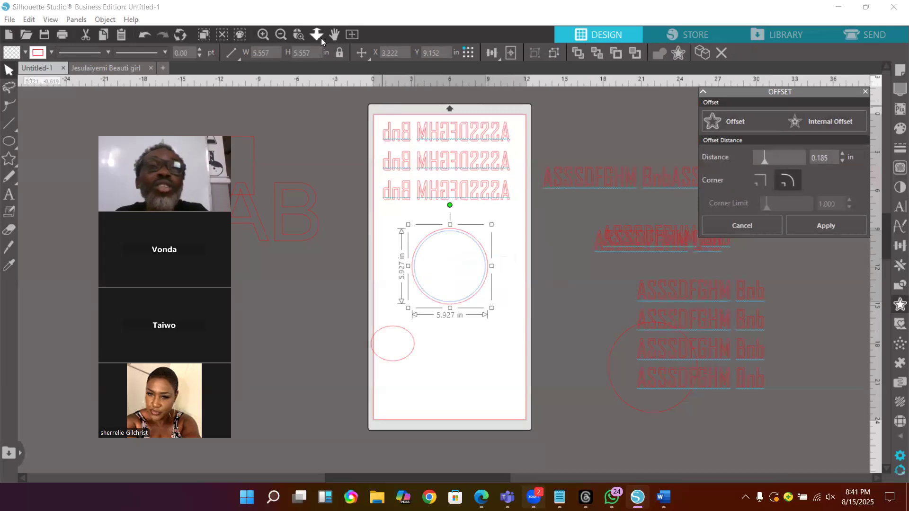
{"action": "left_click", "coordinate": [298, 35]}
{"action": "left_click_drag", "start_coordinate": [392, 211], "coordinate": [494, 301]}
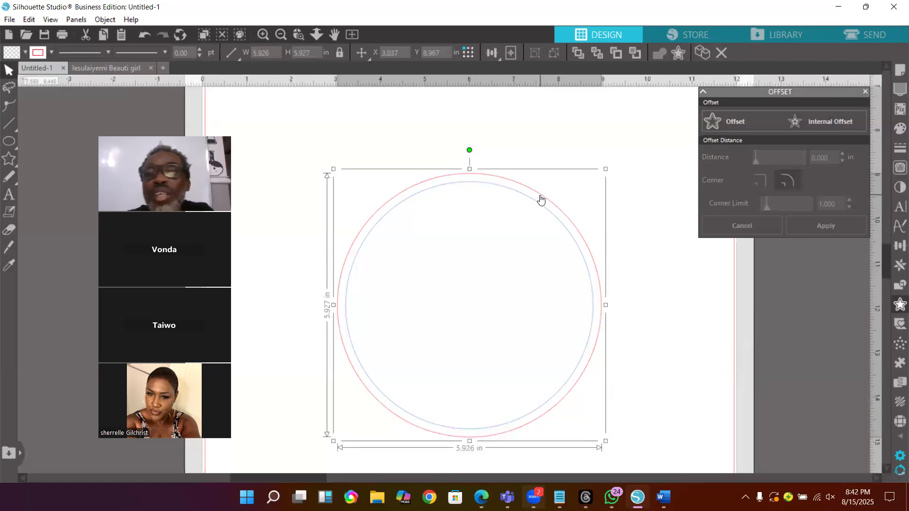
- Add an internal offset to the blue circle at a distance of 0.185 in with sharp corners
{"action": "left_click", "coordinate": [571, 242]}
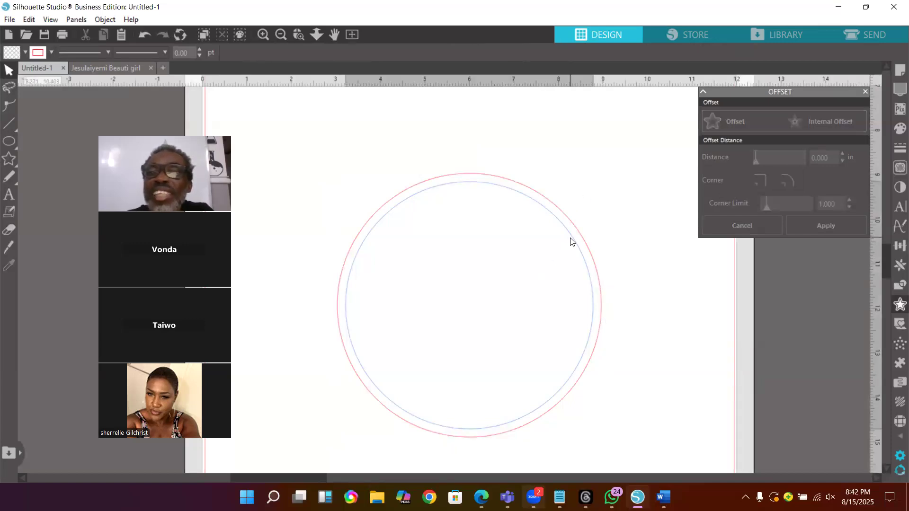
{"action": "left_click", "coordinate": [570, 243]}
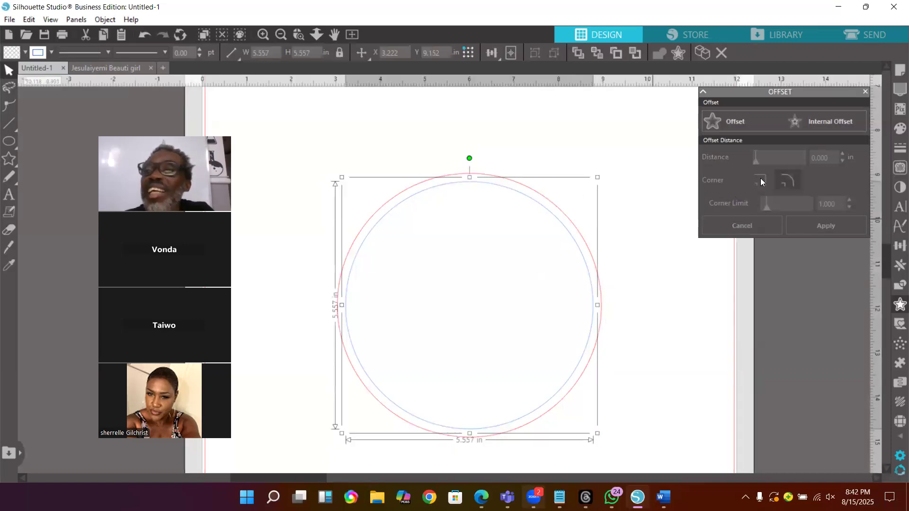
{"action": "left_click", "coordinate": [826, 122]}
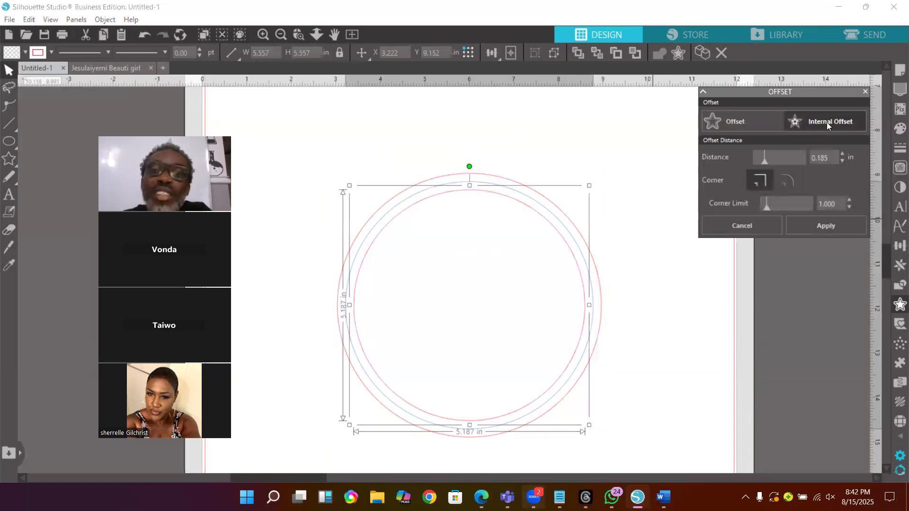